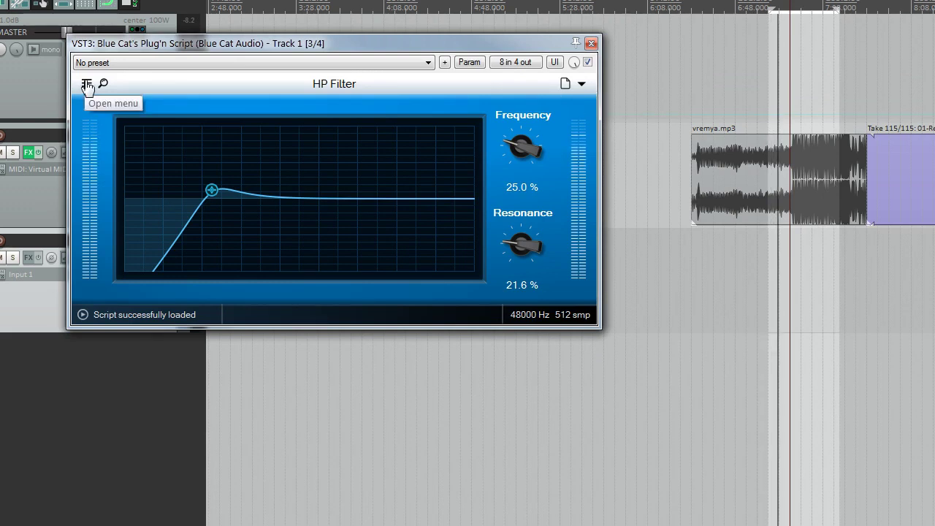
- Switch the compressor skin to the basic white blue theme preset
left_click(87, 86)
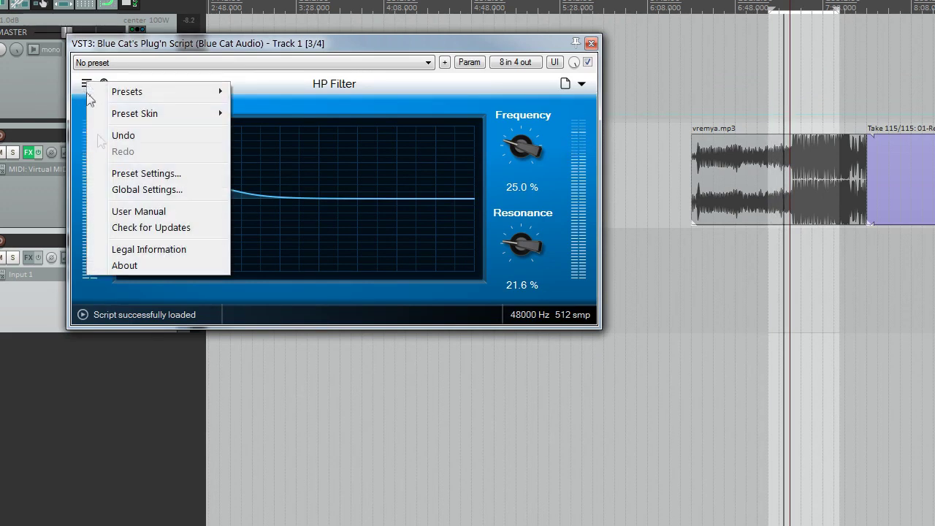
mouse_move(134, 92)
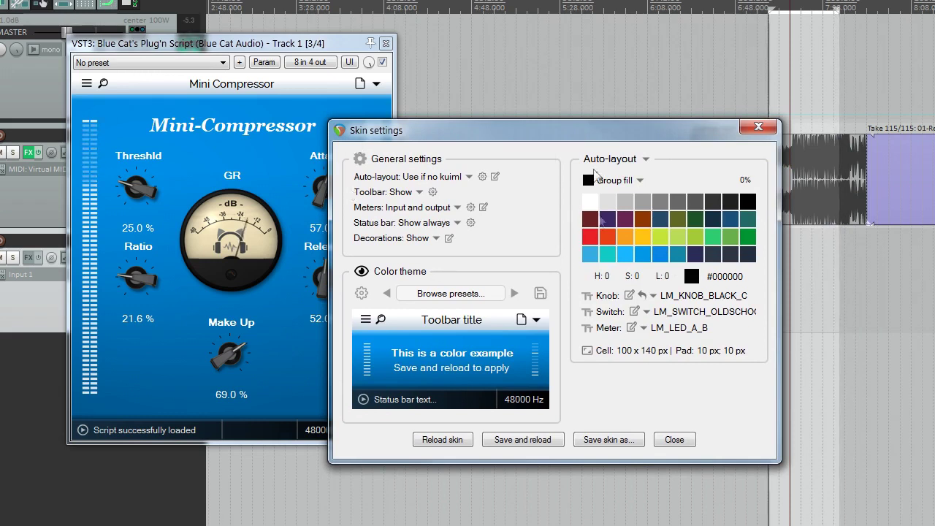
left_click(416, 295)
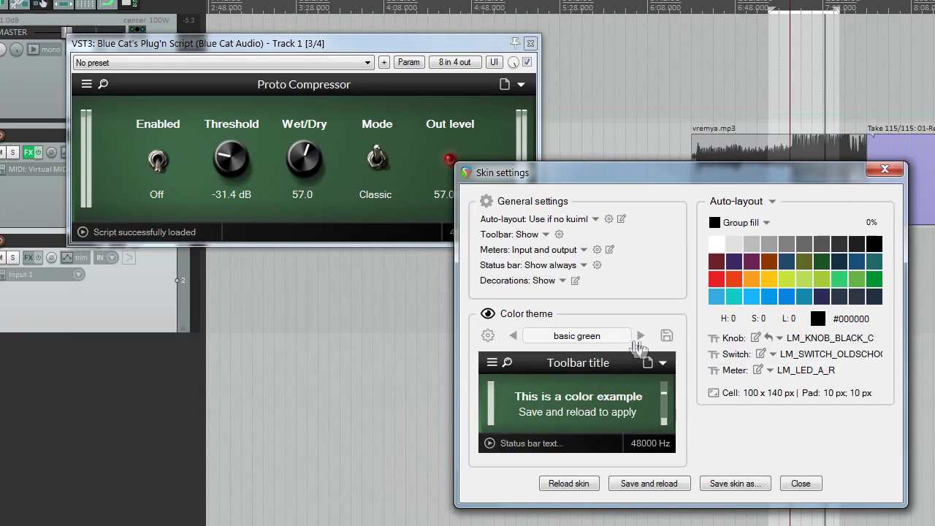
left_click(639, 336)
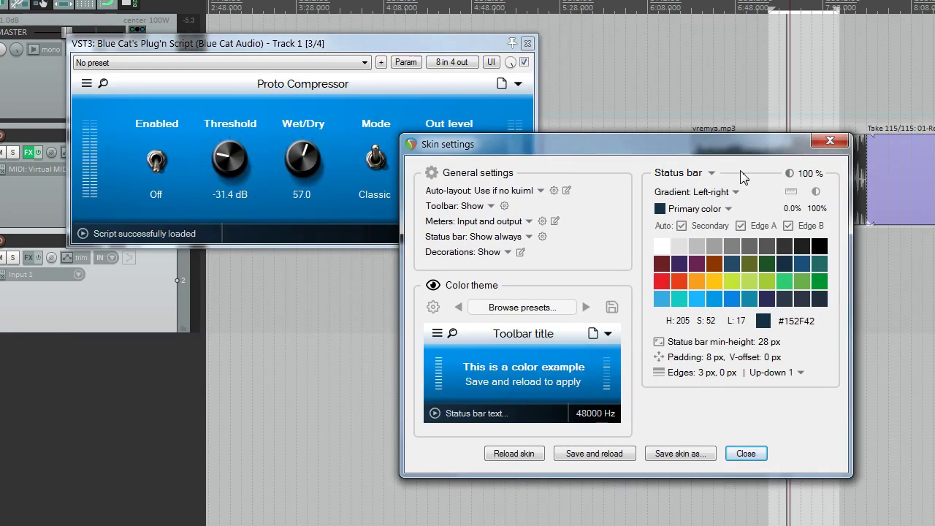
- Make the Body background element red-orange #E84118
left_click(708, 174)
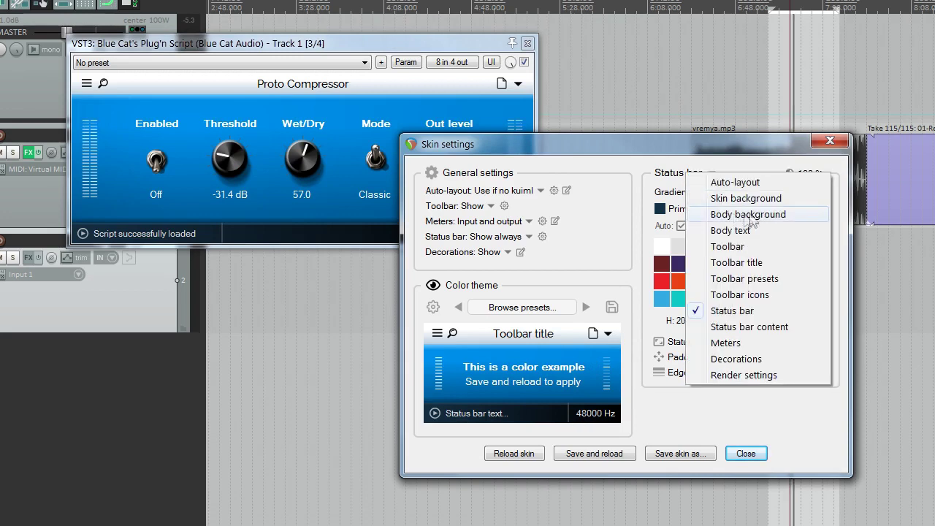
left_click(773, 217)
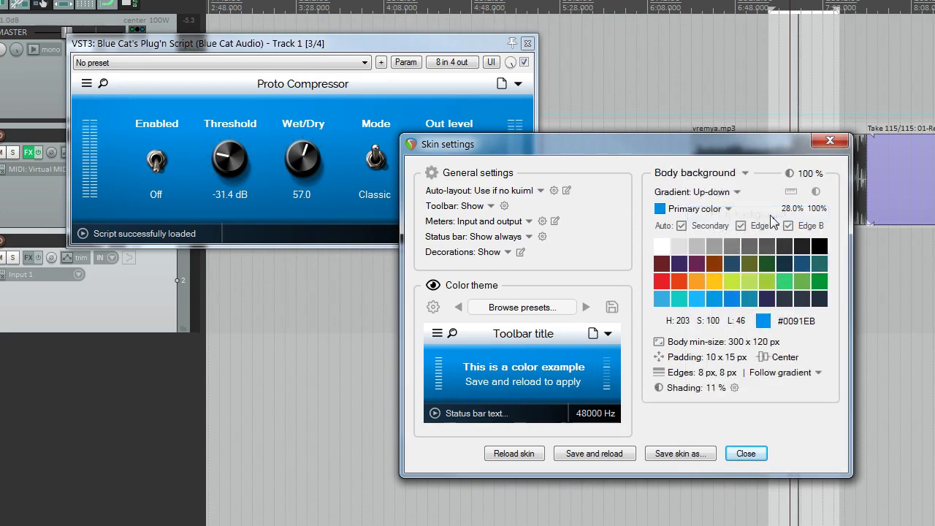
left_click(679, 281)
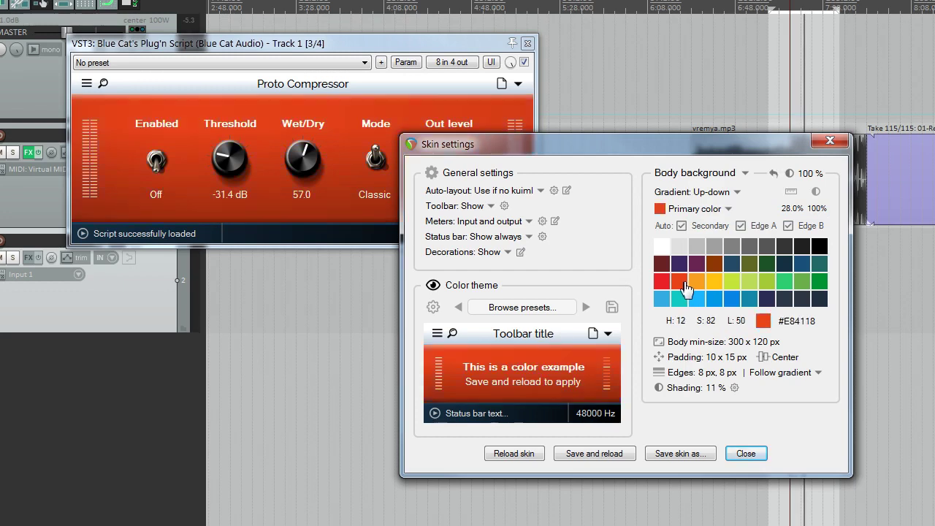
left_click(569, 338)
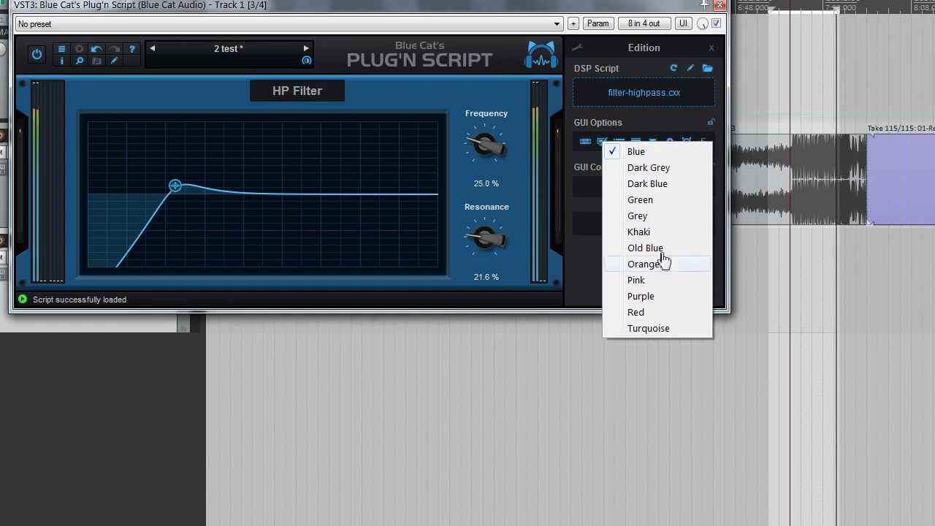
- Try the Grey interface colour, then settle on Old Blue
left_click(659, 216)
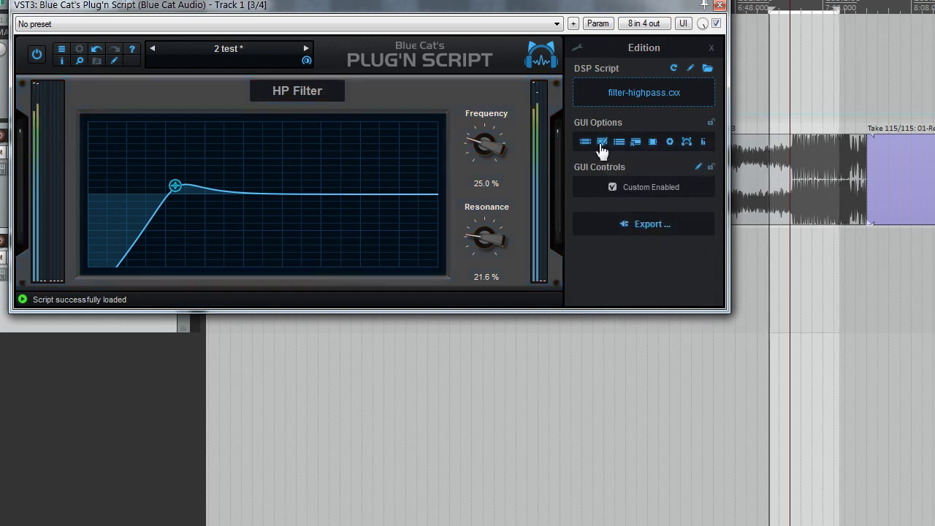
left_click(600, 142)
left_click(650, 246)
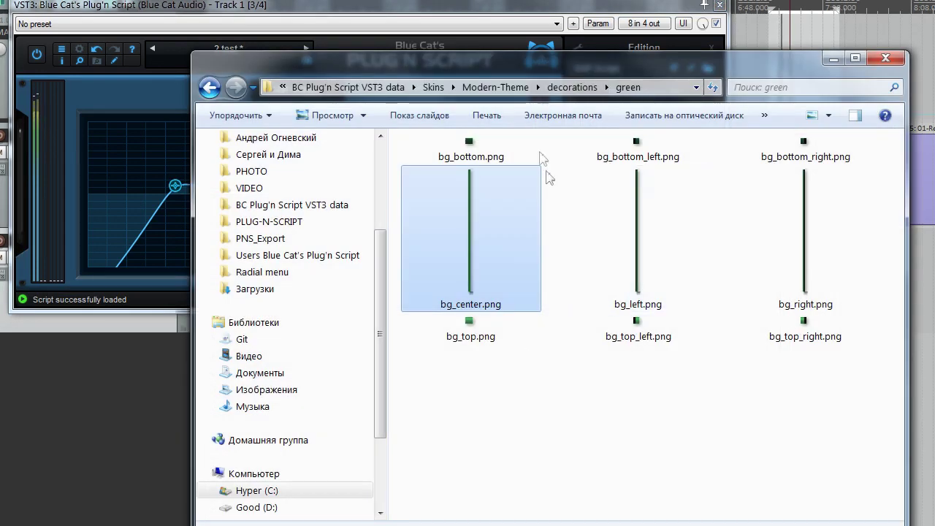
- Go up from the green folder to the decorations folder
left_click(795, 388)
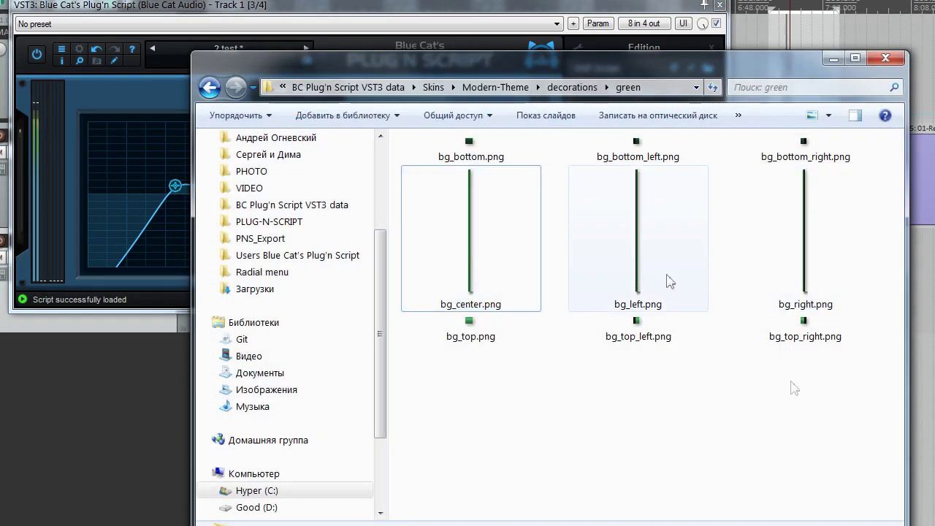
left_click(572, 86)
left_click(690, 86)
left_click(595, 263)
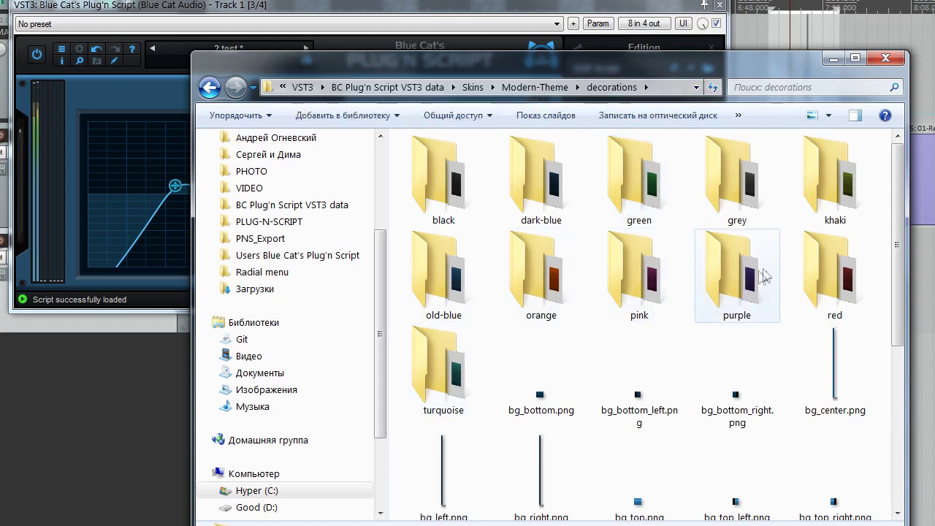
- Open the purple folder and look over bg_bottom, bg_bottom_left, bg_bottom_right, bg_center and bg_left
mouse_move(719, 292)
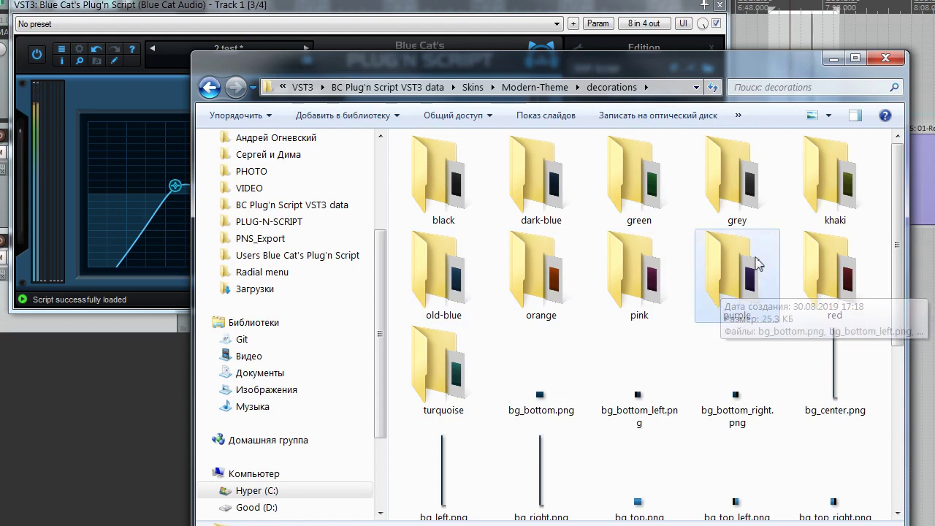
double_click(740, 276)
left_click(438, 203)
left_click(542, 203)
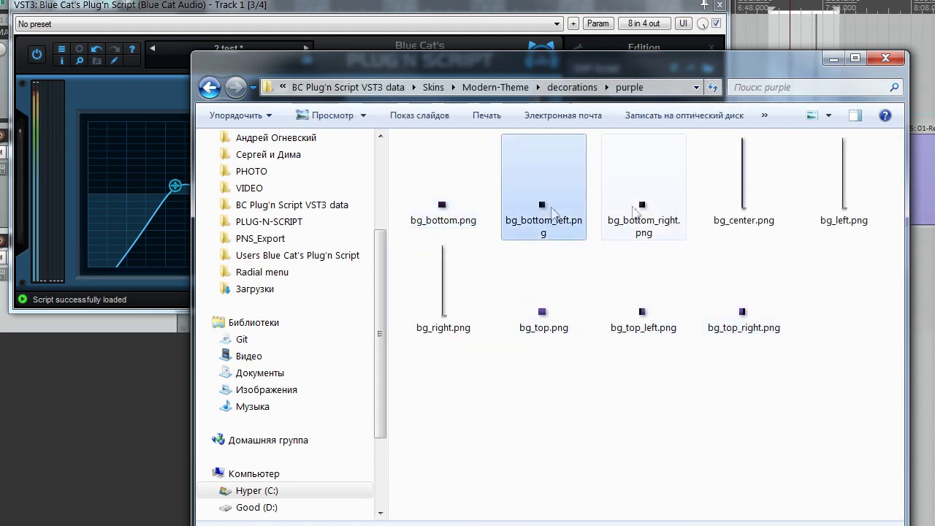
left_click(642, 203)
left_click(743, 194)
left_click(840, 206)
left_click(847, 324)
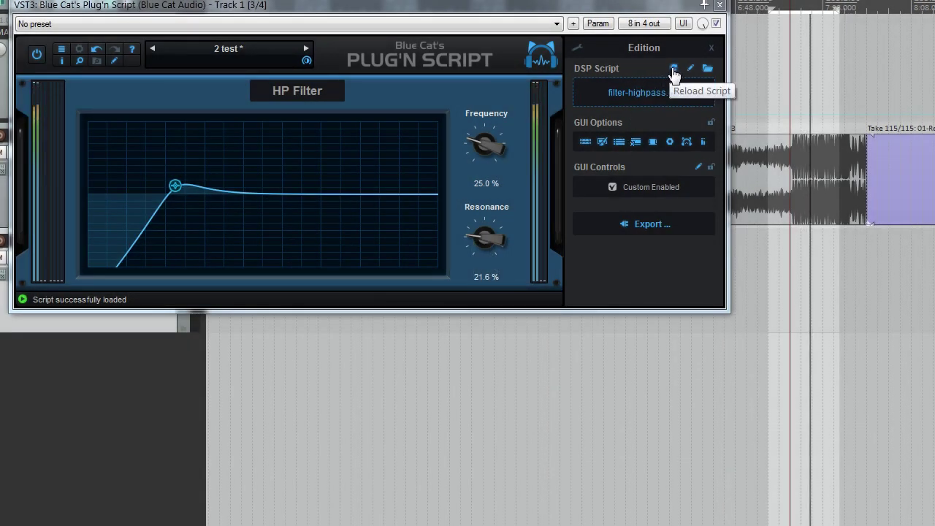
left_click(672, 71)
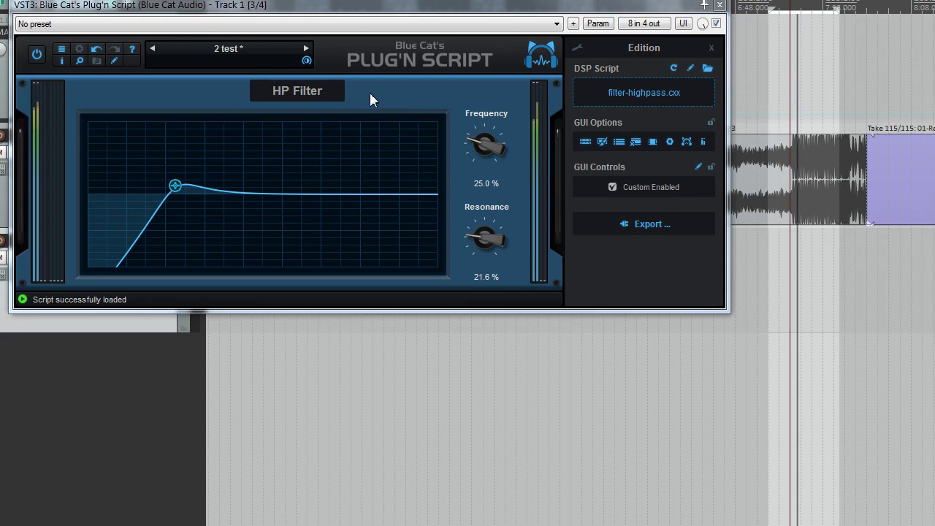
left_click(114, 63)
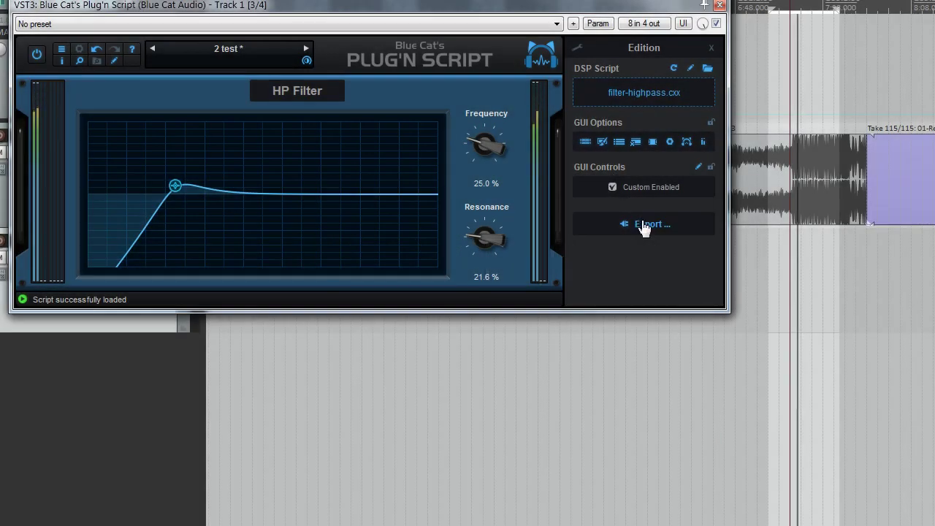
left_click(636, 231)
left_click_drag(415, 13, 456, 57)
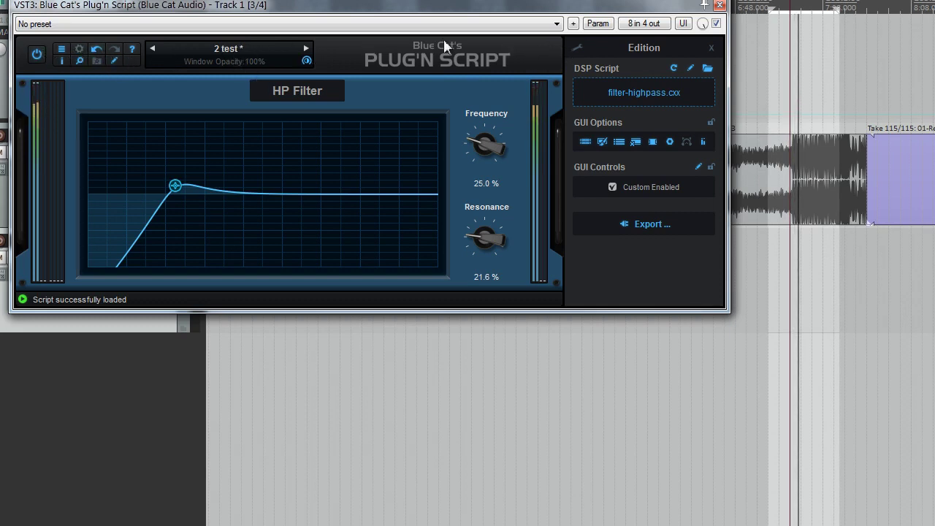
- Hide the plug-in's status bar, then show it again
left_click(637, 144)
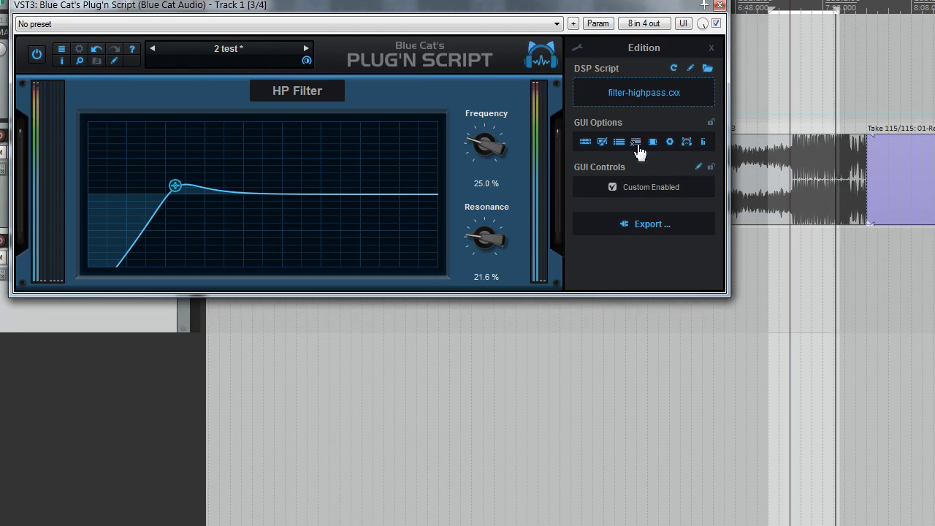
left_click(637, 144)
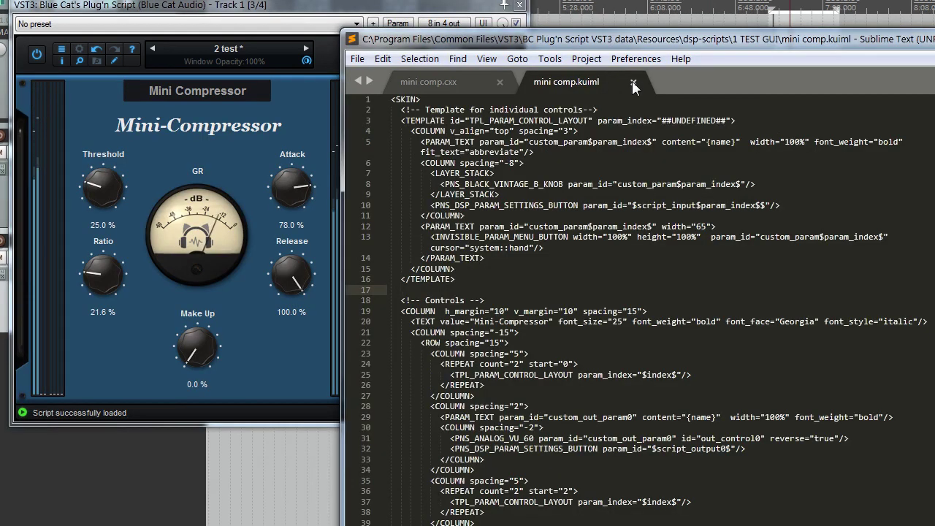
- Inspect the mini comp.kuiml template around lines 6, 7 and 16
left_click(593, 173)
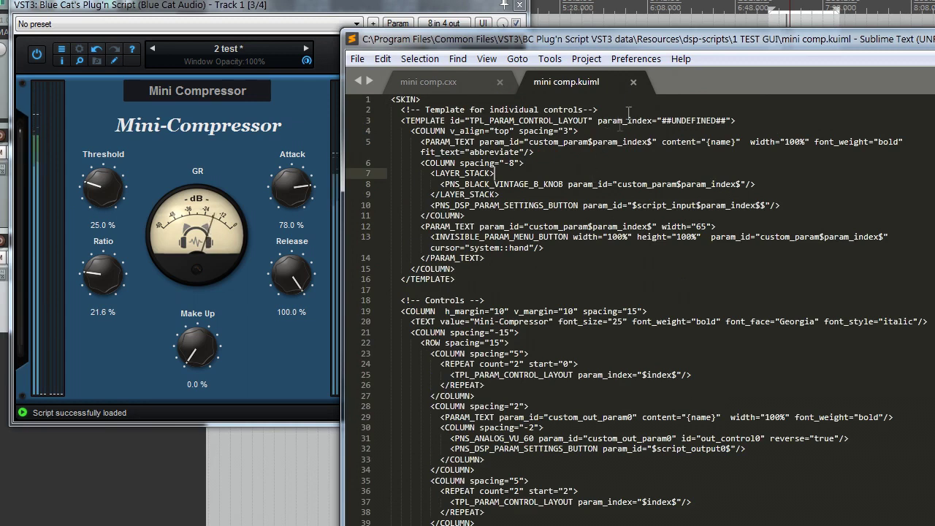
key("Up")
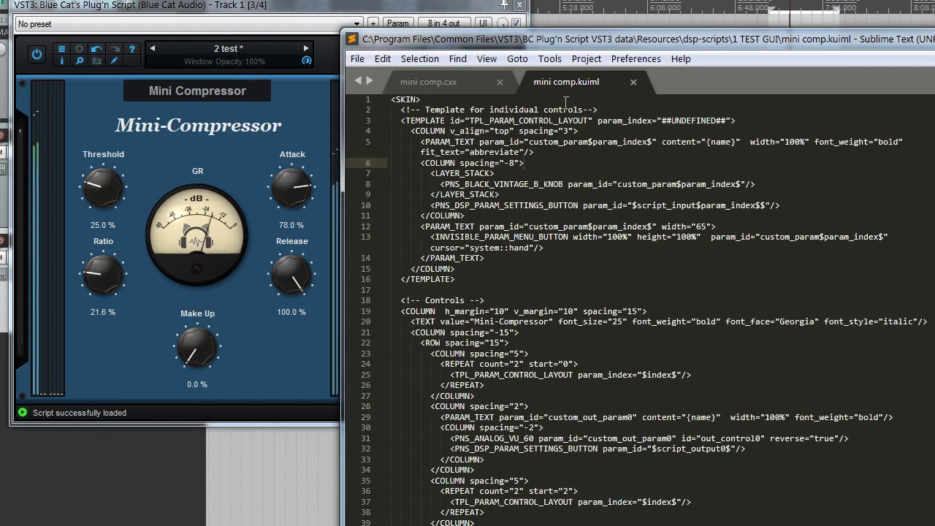
left_click(612, 172)
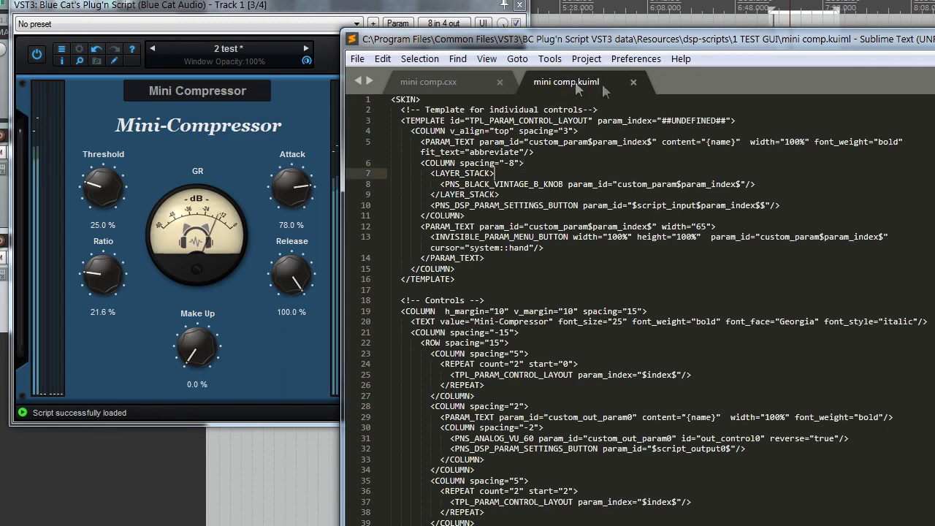
left_click(591, 279)
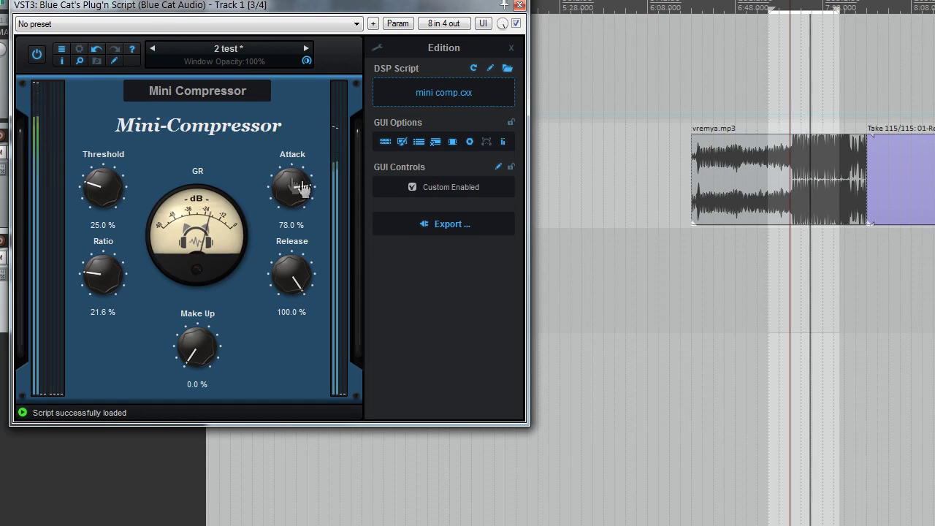
- Set the Attack knob to 35%, Release to 52% and Make Up to 69%
left_click_drag(292, 188, 298, 213)
left_click_drag(304, 277, 302, 359)
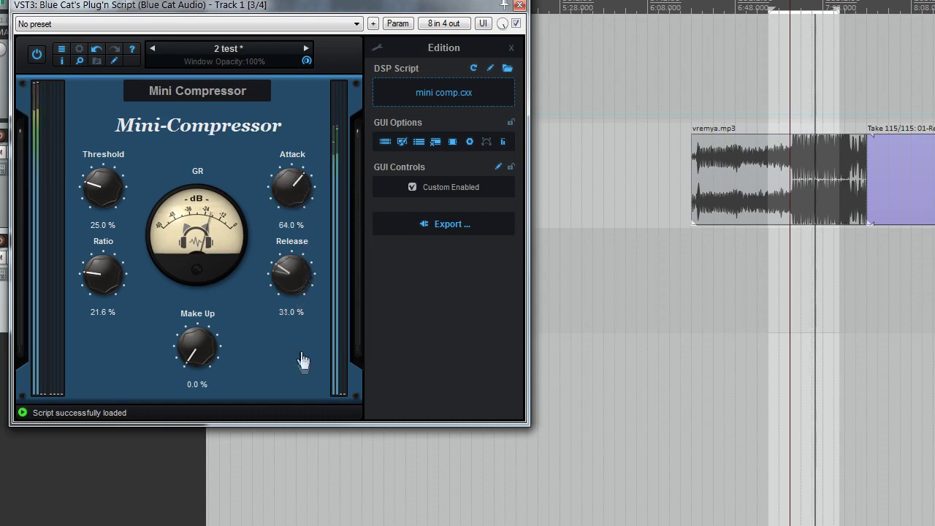
left_click_drag(206, 362, 208, 289)
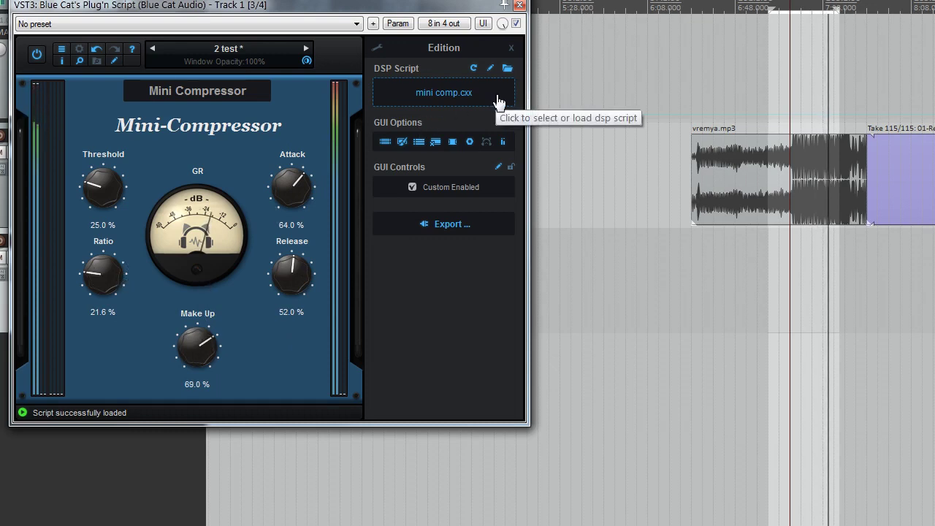
left_click_drag(294, 171, 299, 193)
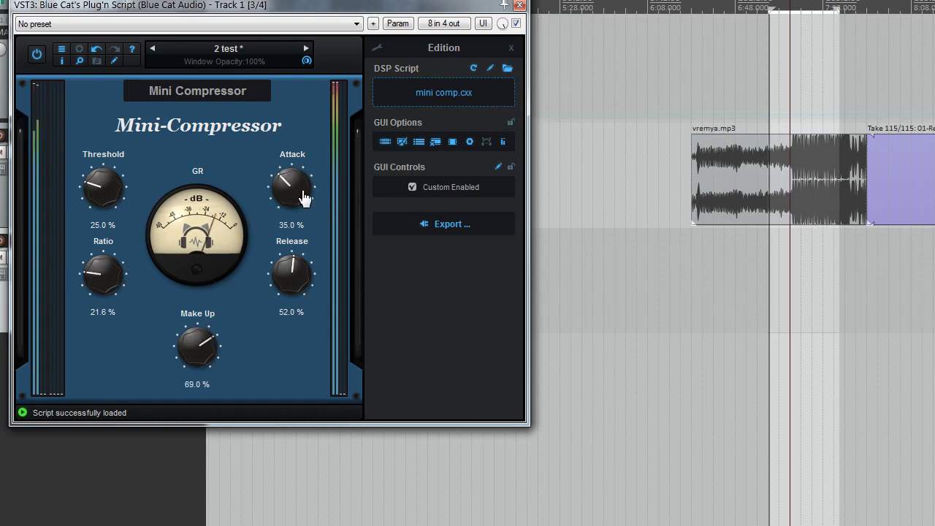
- Open the user manual and jump to its PNS matches
left_click(133, 58)
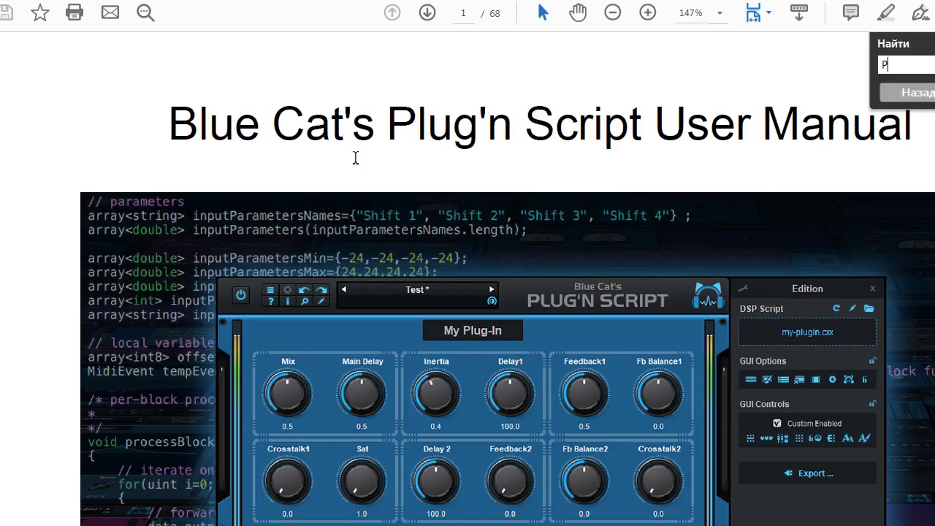
key("Return")
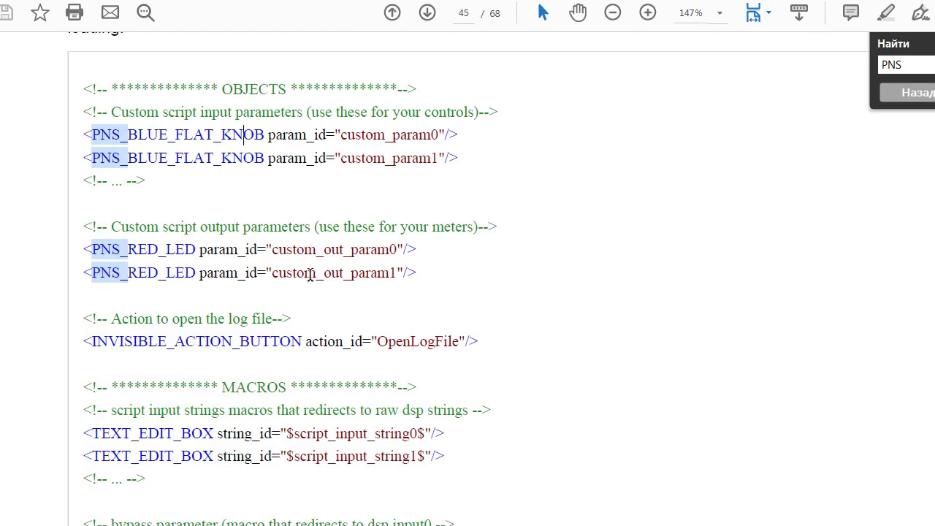
scroll(309, 274, "down", 5)
scroll(310, 274, "down", 10)
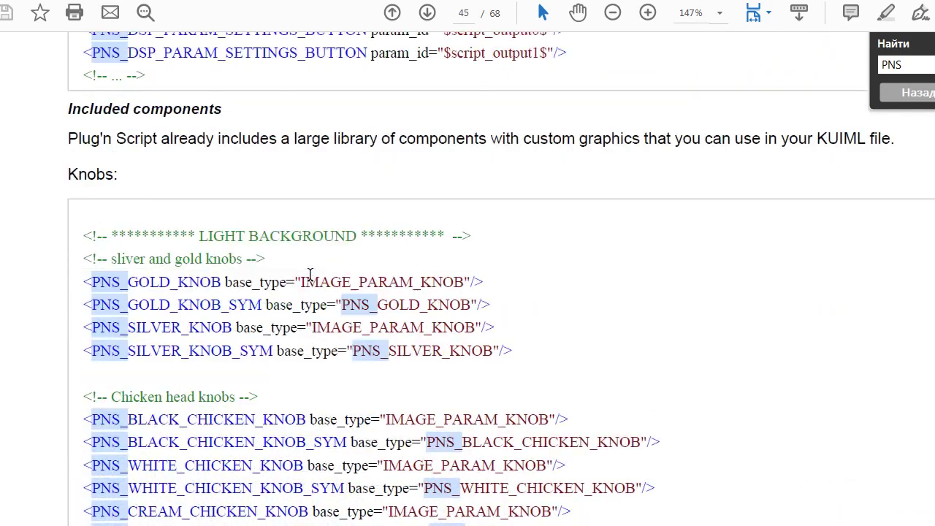
- Copy the PNS_BLACK_CHICKEN_KNOB component name from the manual's Knobs list
left_click_drag(222, 212, 91, 212)
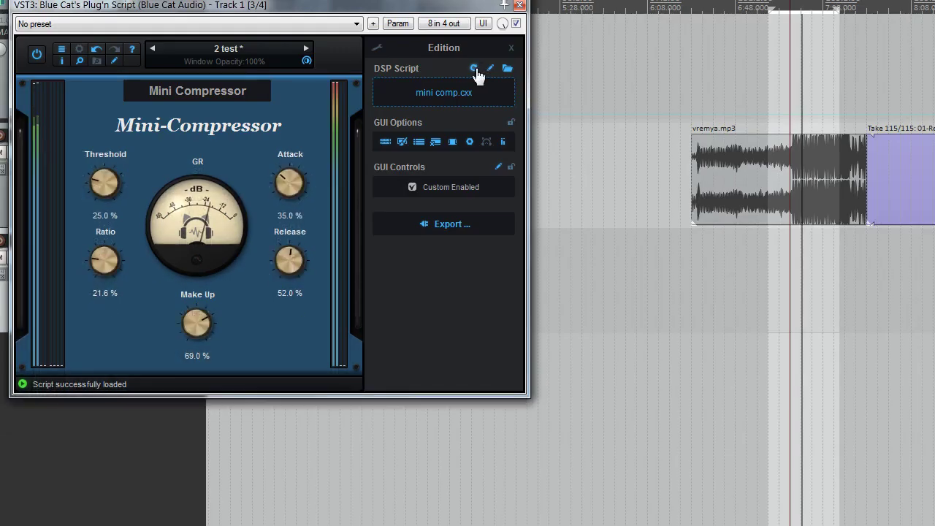
mouse_move(289, 191)
left_mouse_down()
mouse_move(294, 151)
mouse_move(286, 185)
left_mouse_up()
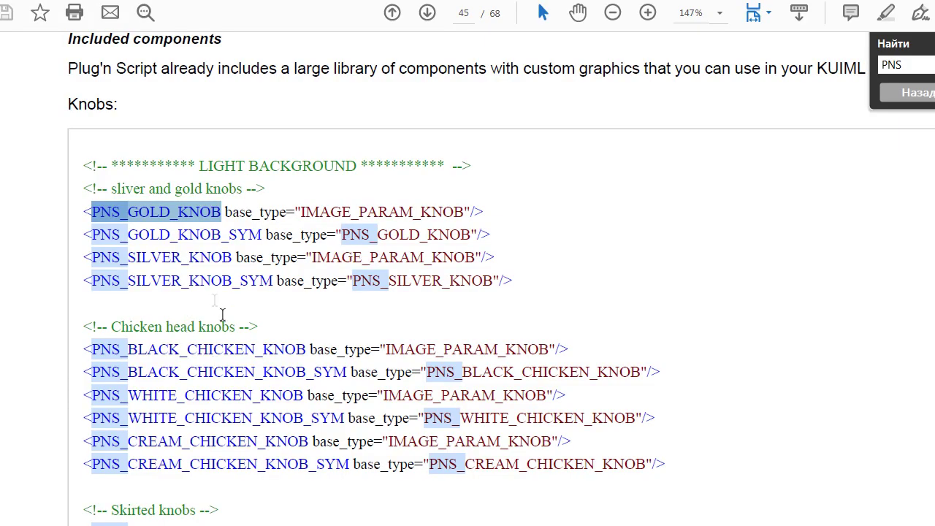
left_click(232, 327)
left_click_drag(306, 350, 94, 349)
right_click(147, 349)
left_click(182, 367)
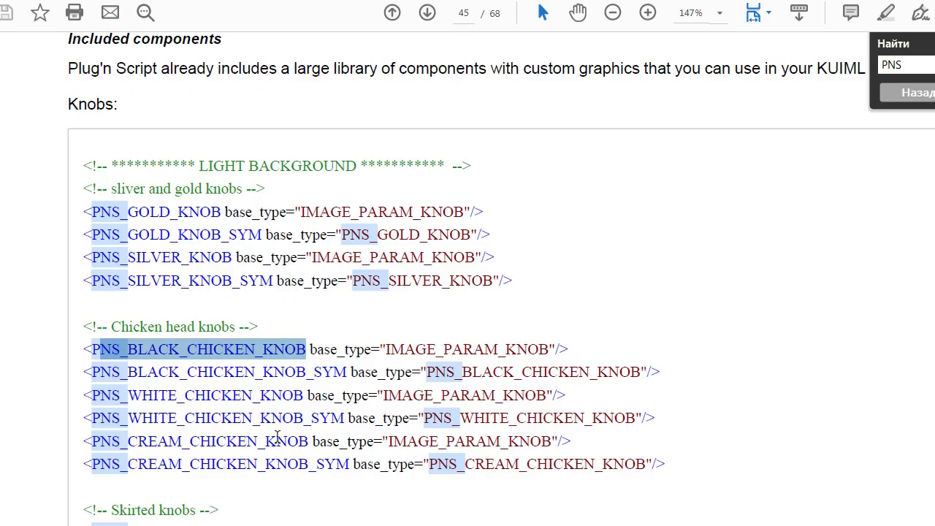
scroll(277, 437, "down", 8)
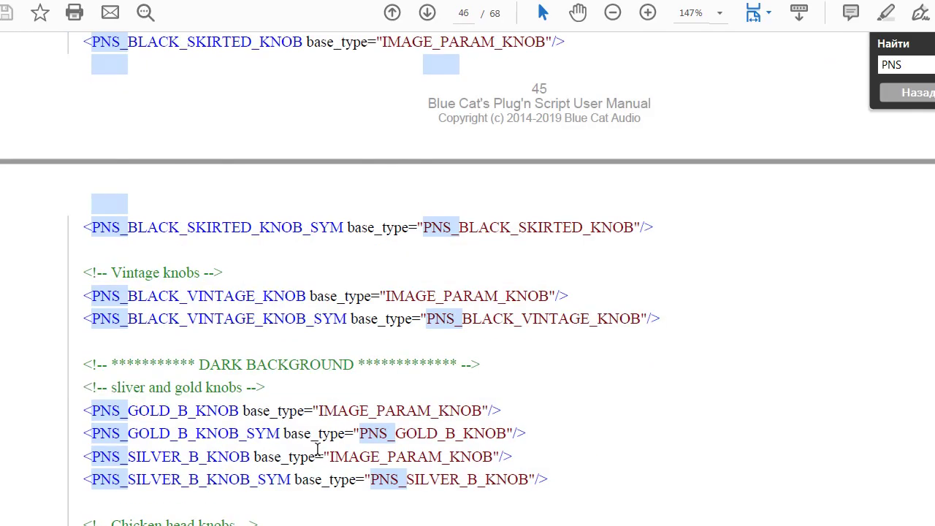
scroll(223, 413, "down", 3)
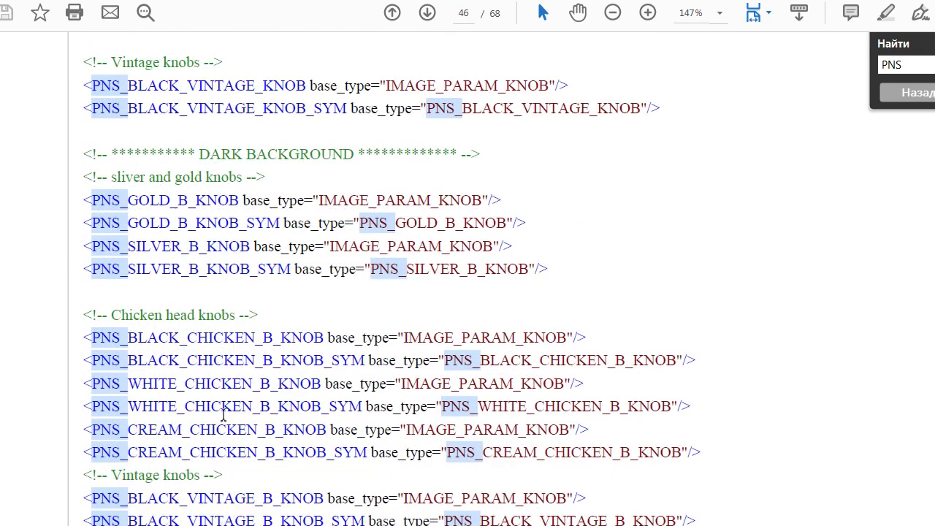
scroll(260, 495, "down", 2)
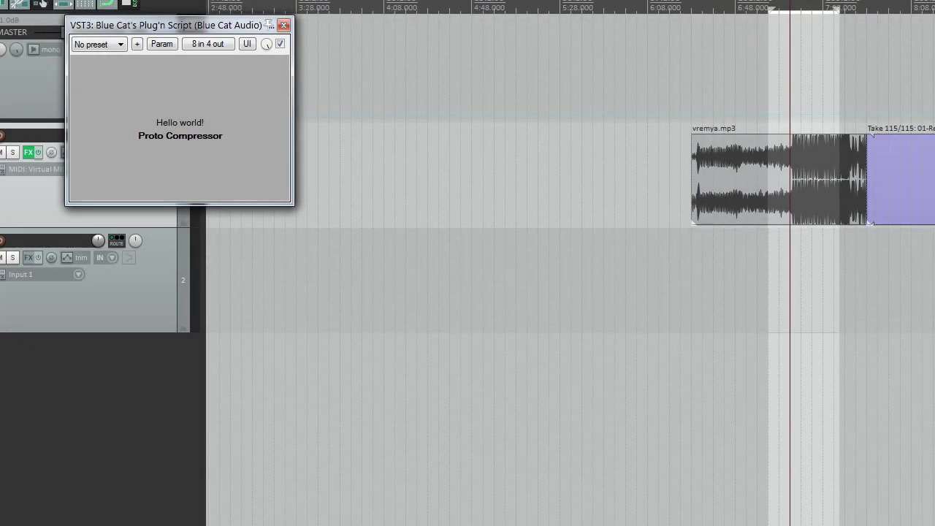
- Bring up simple hello world.xml and select its dsp.output_string1 reference
key("alt+Tab")
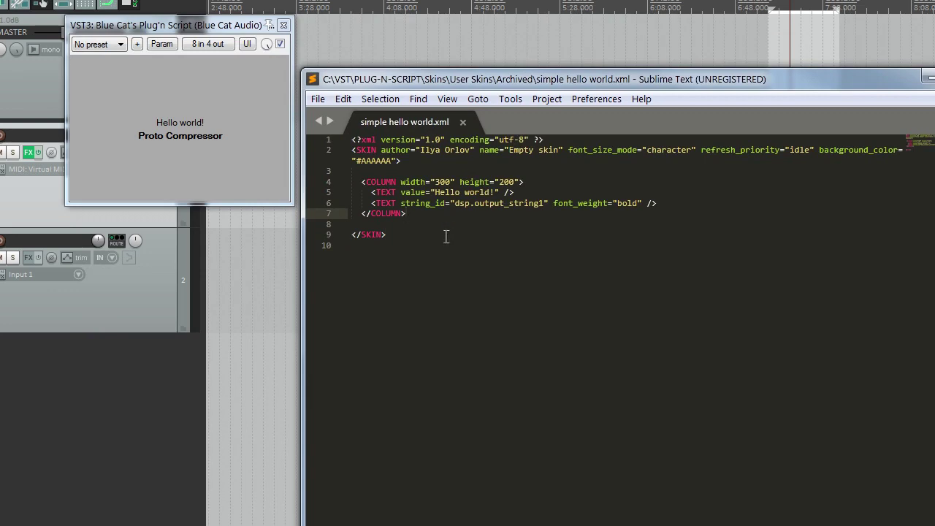
left_click(445, 245)
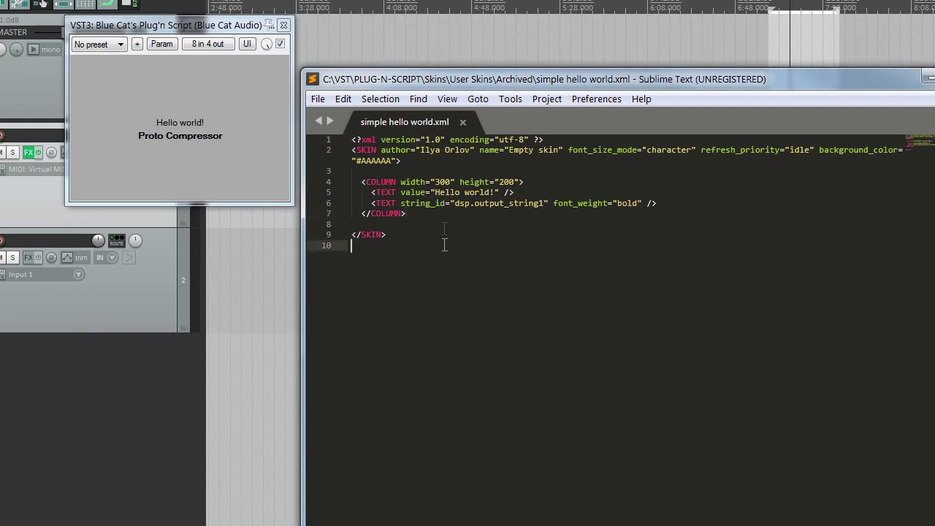
left_click_drag(455, 205, 530, 204)
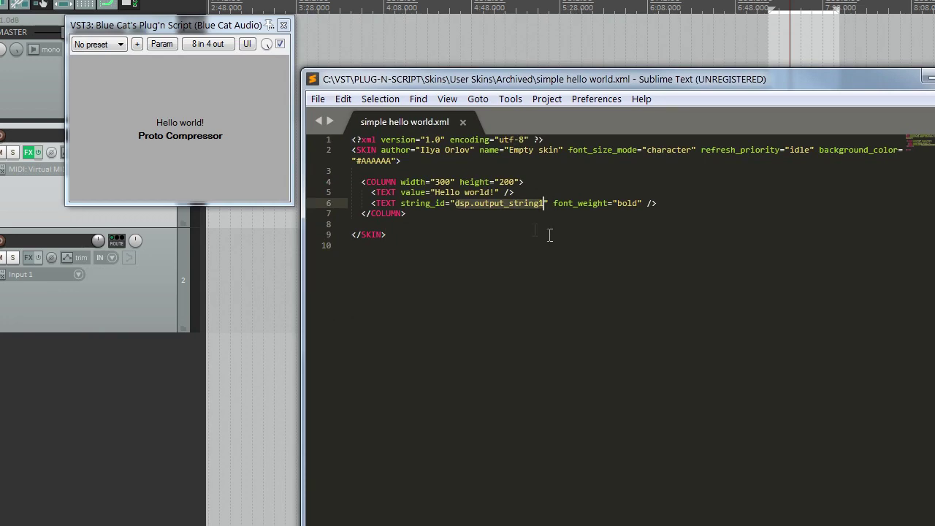
left_click(532, 226)
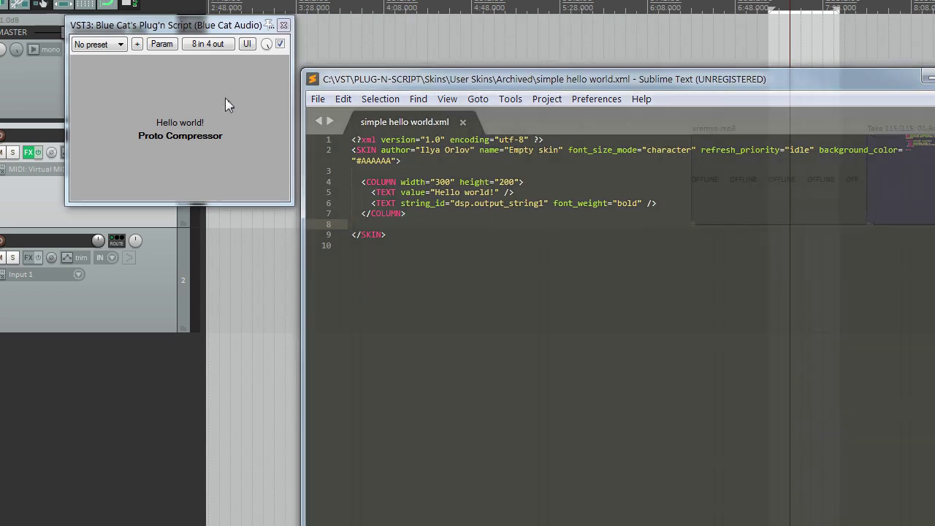
- Apply the Letimix debug preset skin and expand the Predefined variables list
right_click(227, 101)
mouse_move(260, 131)
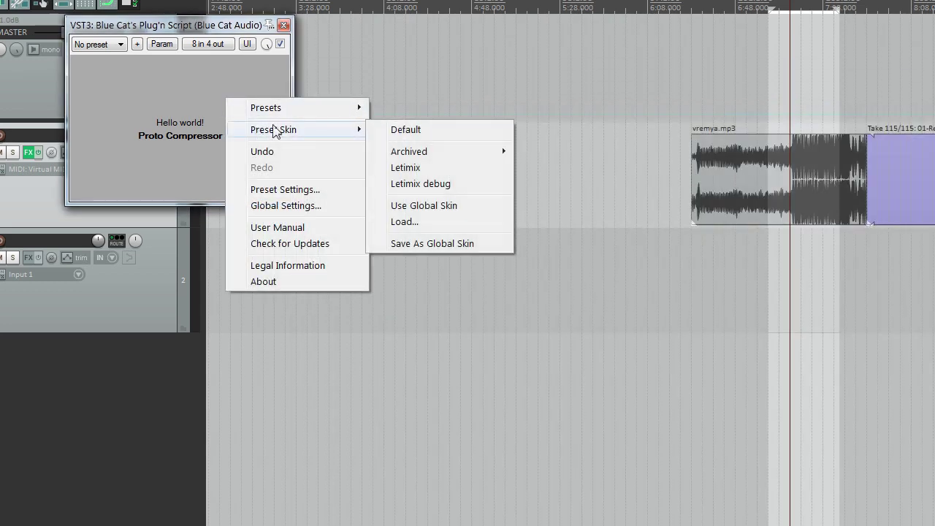
left_click(436, 187)
left_click(111, 130)
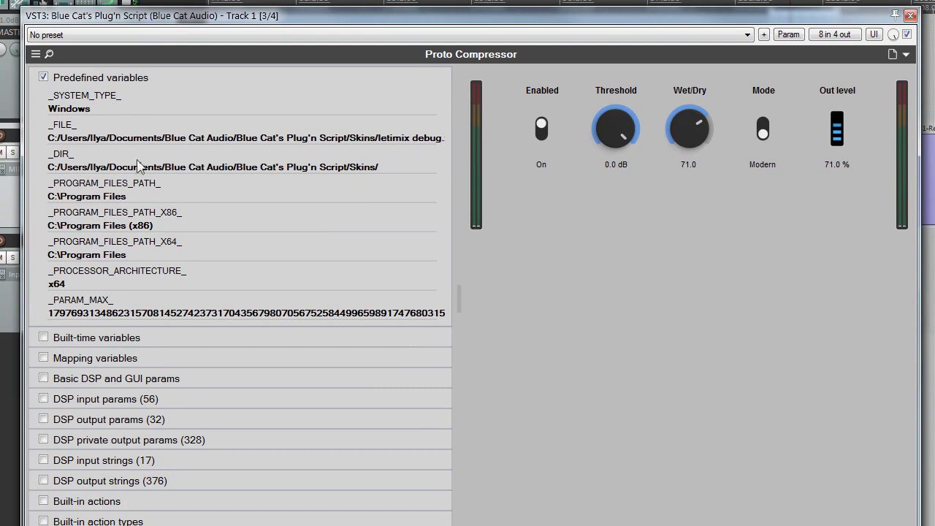
right_click(126, 187)
left_click(197, 204)
right_click(114, 230)
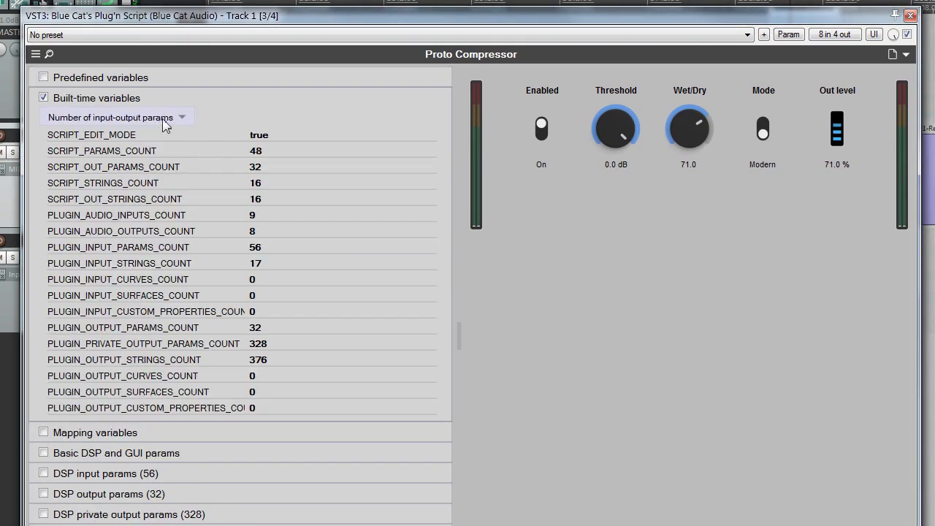
- Expand Built-time variables and switch the category to input-output param counts
left_click(162, 120)
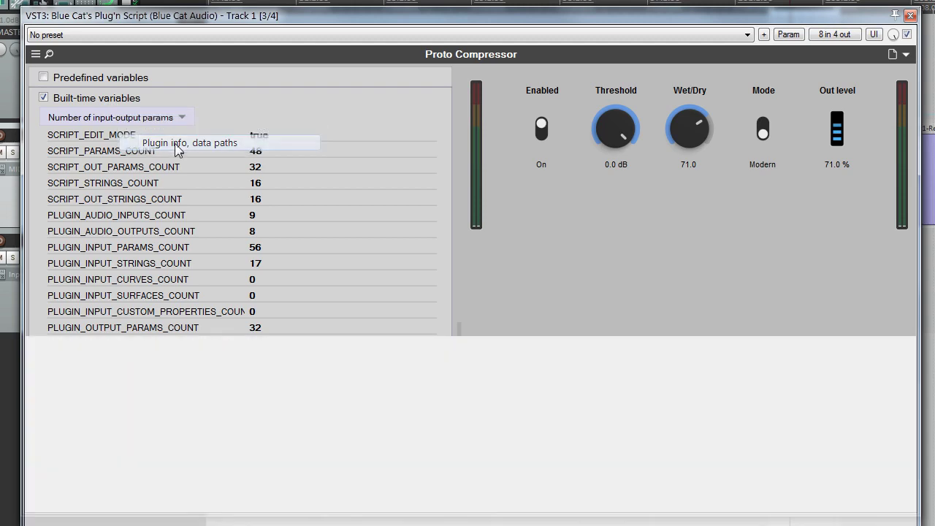
left_click(188, 144)
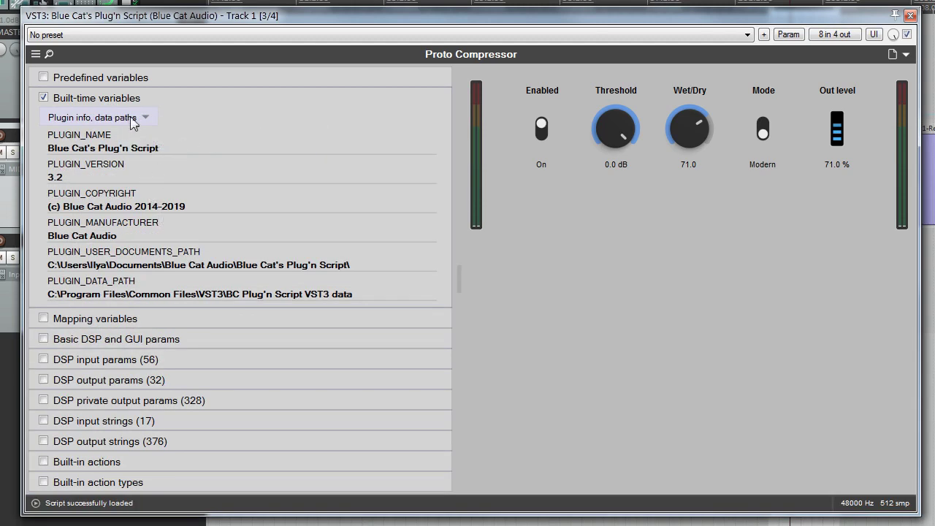
left_click(125, 118)
left_click(153, 129)
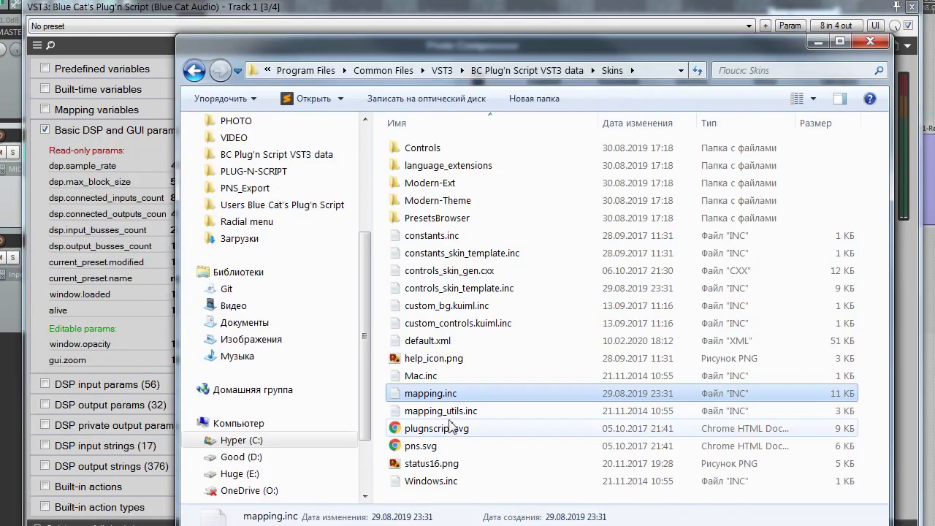
- Open mapping.inc in Sublime Text, read it, and close the editor
left_click(446, 411)
left_click(438, 394)
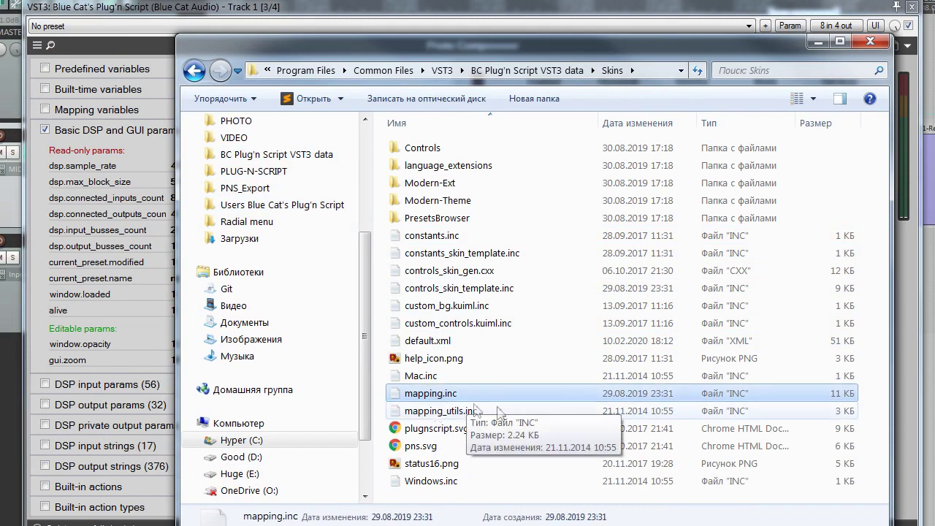
right_click(432, 394)
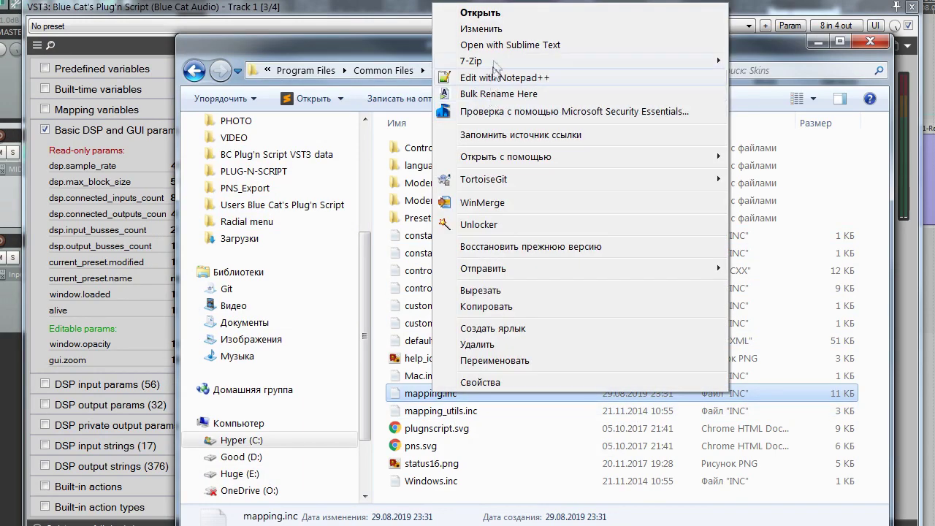
left_click(499, 42)
scroll(473, 312, "down", 10)
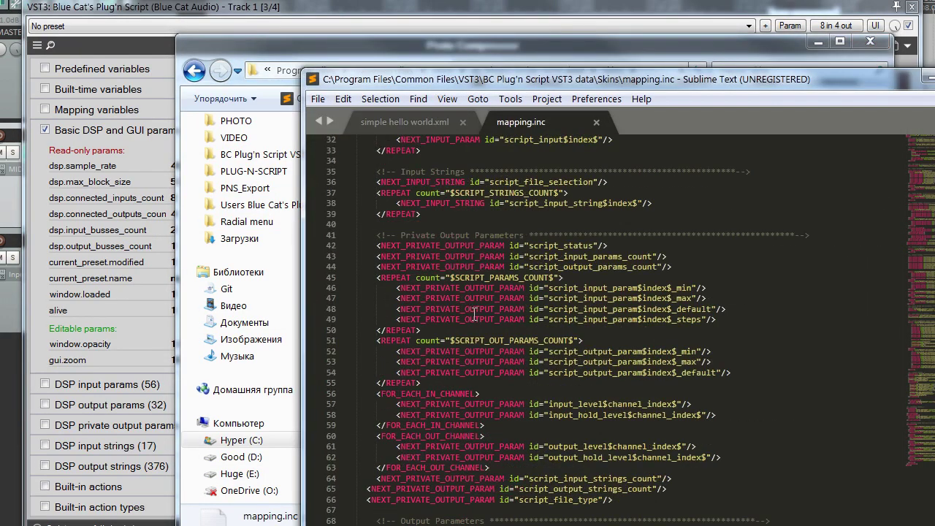
key("alt+F4")
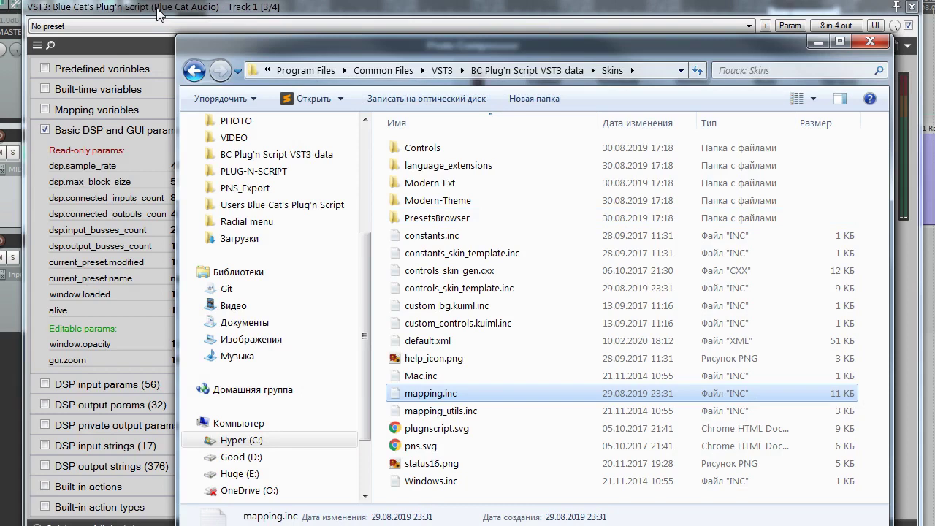
- Minimize Explorer and show the plugin's DSP input params list
left_click(160, 14)
left_click(93, 132)
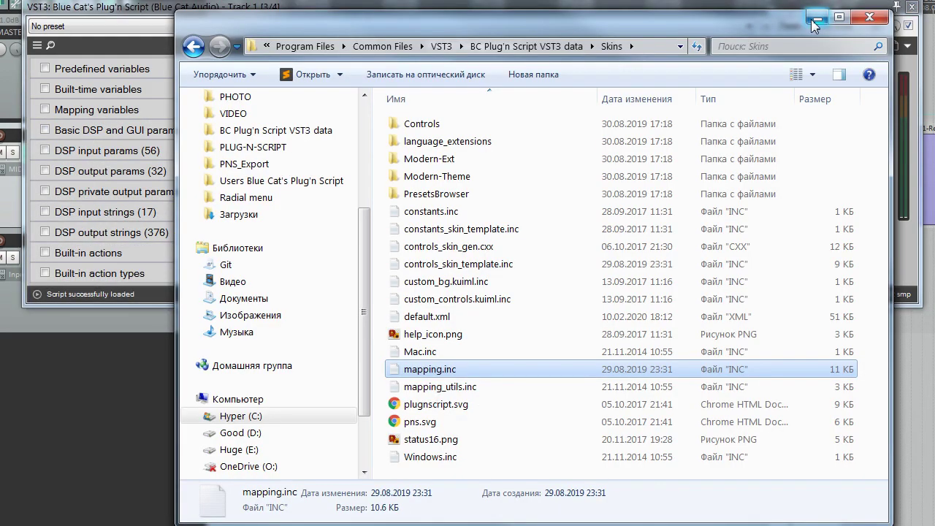
left_click(815, 18)
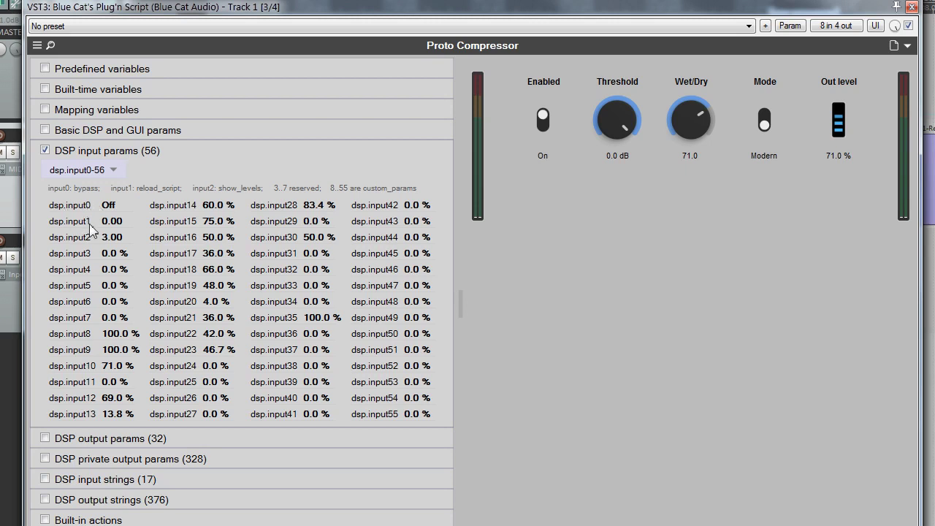
- Show the custom_params0-11 mapping and sweep dsp.input9 and custom_param1, leaving Threshold at 0.0 dB
left_click(106, 170)
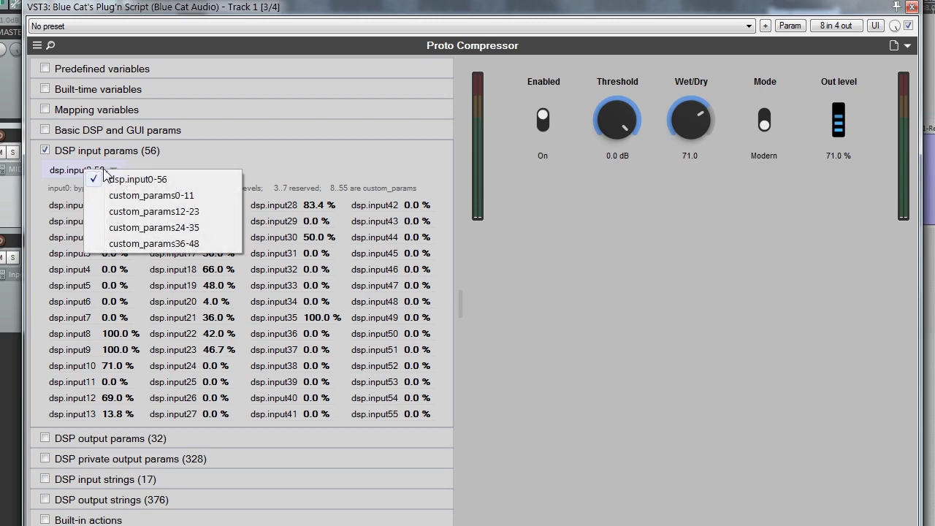
left_click(142, 197)
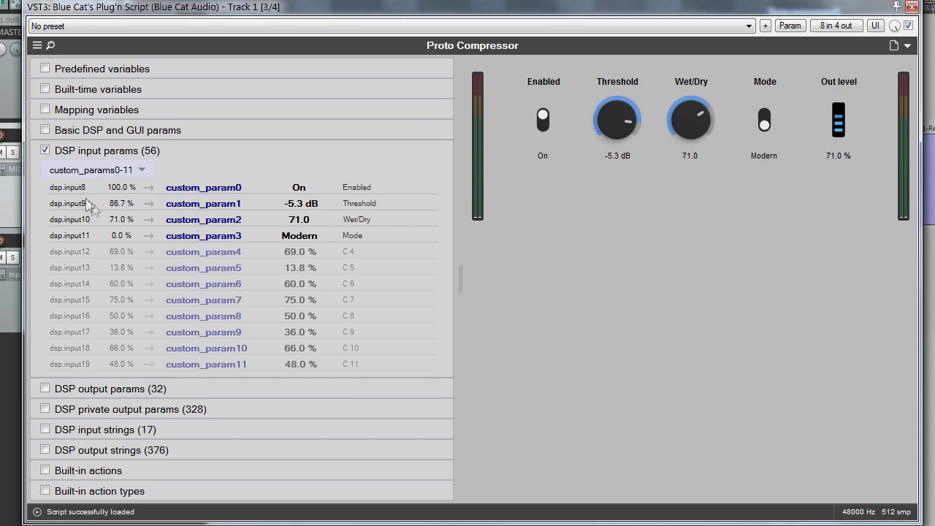
left_click_drag(119, 205, 119, 166)
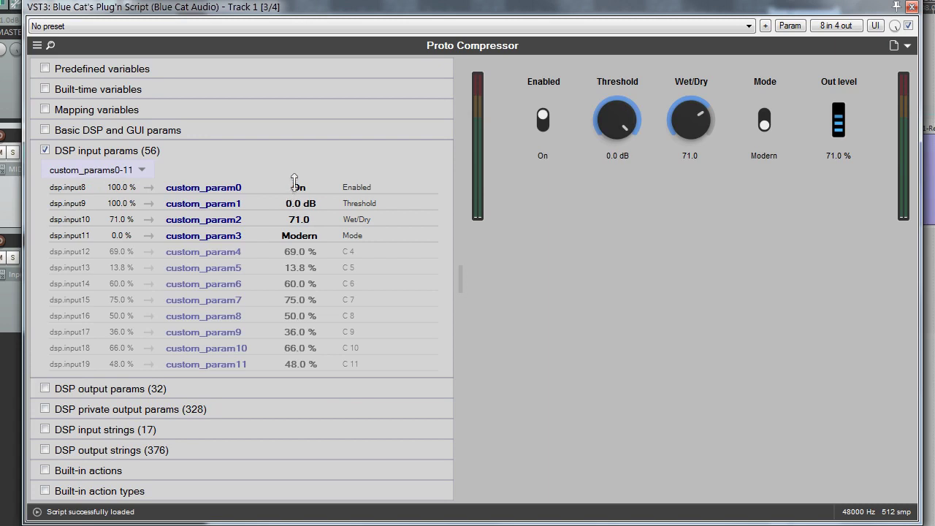
left_click_drag(294, 203, 67, 160)
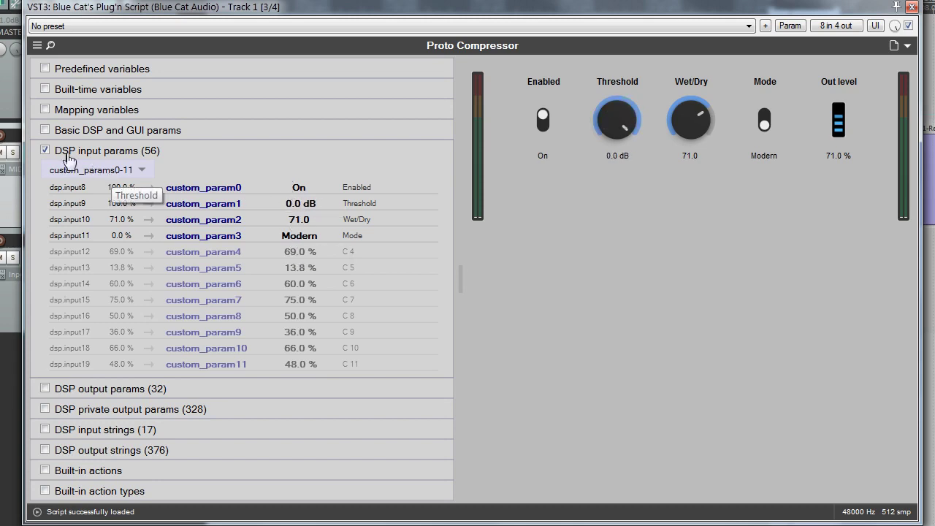
- Collapse the DSP input params list and toggle the DSP output strings section
left_click(75, 153)
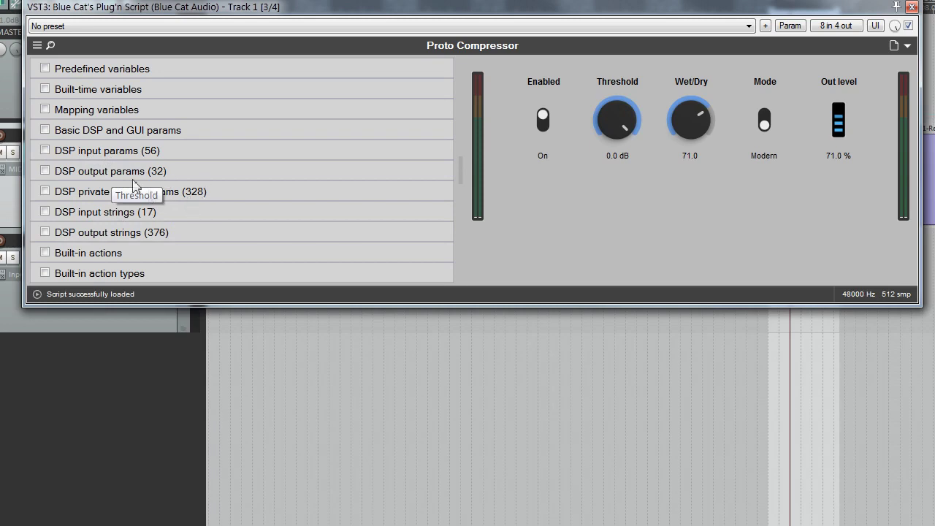
left_click(148, 233)
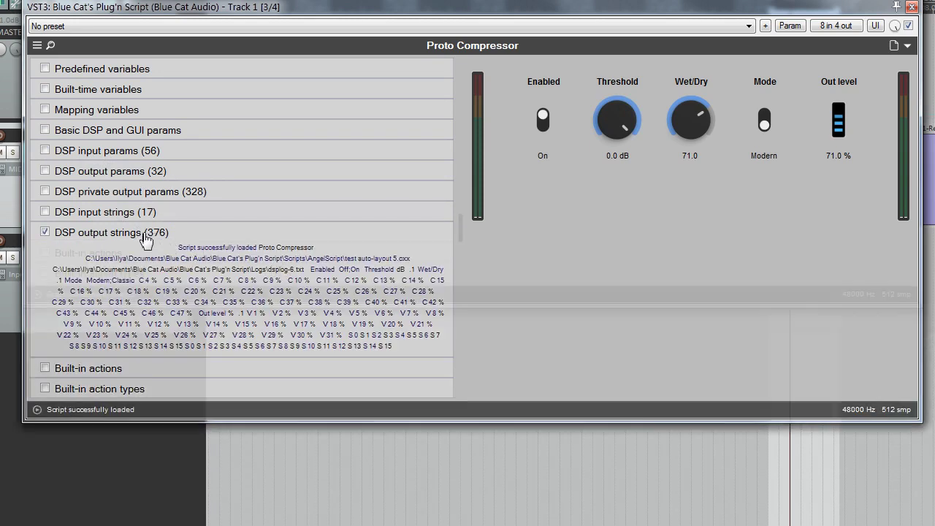
left_click(146, 235)
left_click(139, 234)
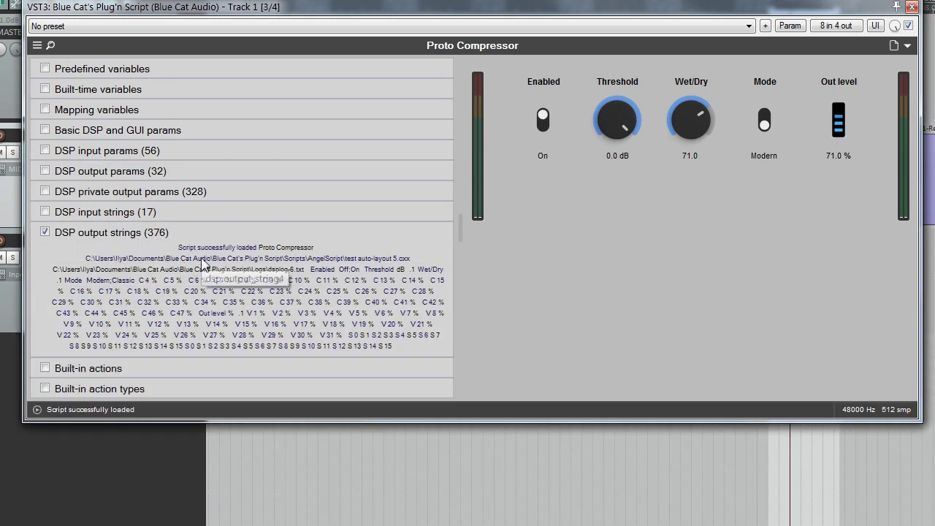
left_click(256, 255)
- Run the DisplayAbout built-in action, then close the About box and collapse Built-in actions
left_click(255, 253)
left_click(253, 276)
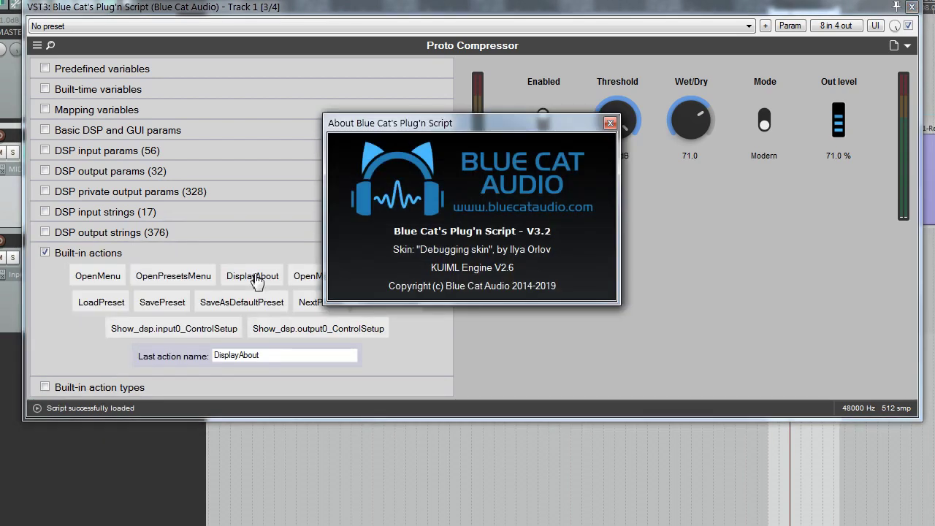
left_click(609, 124)
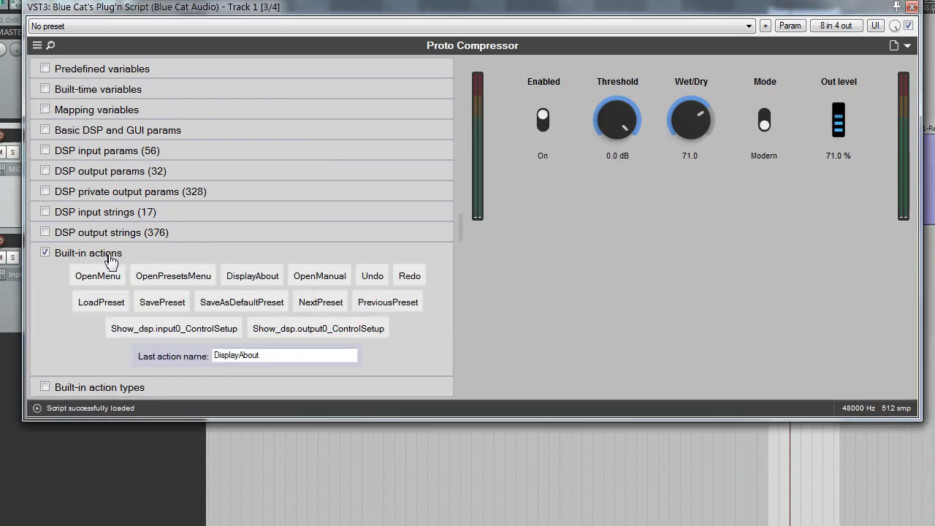
left_click(110, 260)
- Run the OpenDirectory action type, close the data folder, and copy the recorded OpenDirectory name
left_click(120, 277)
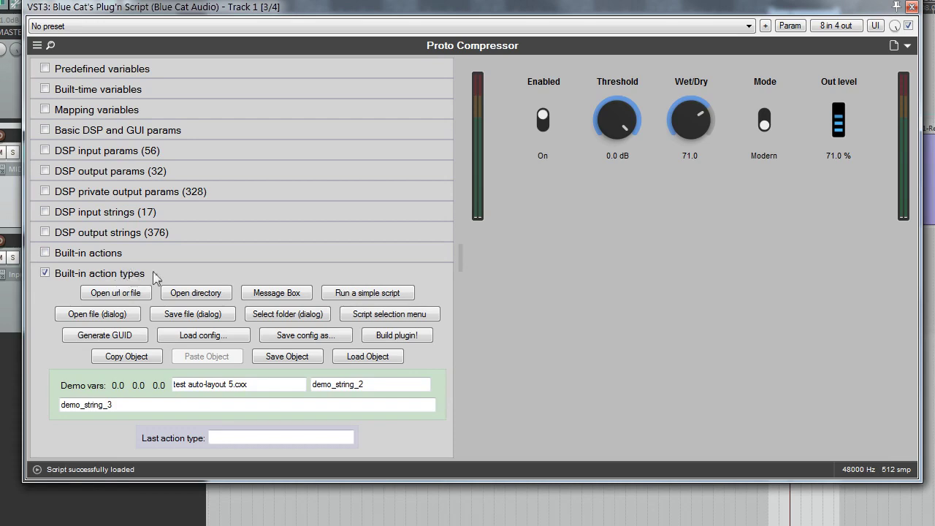
left_click(198, 293)
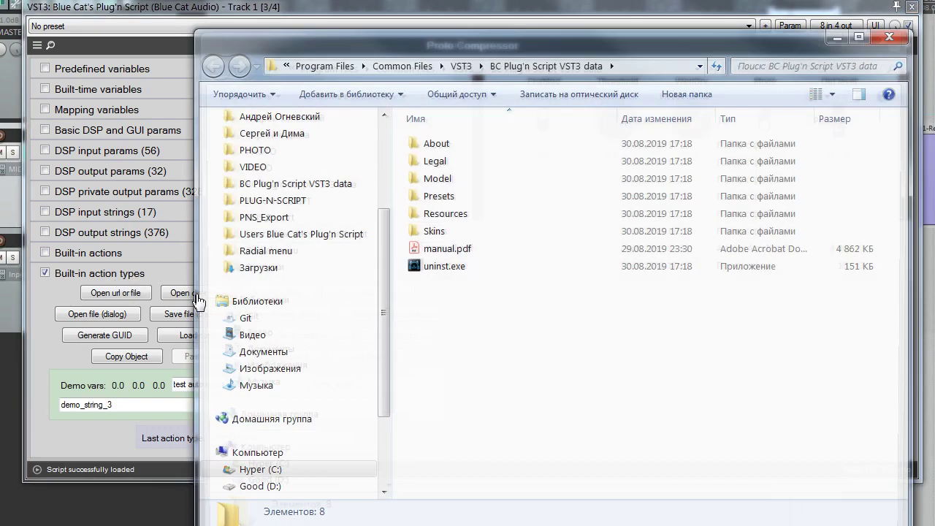
left_click(889, 38)
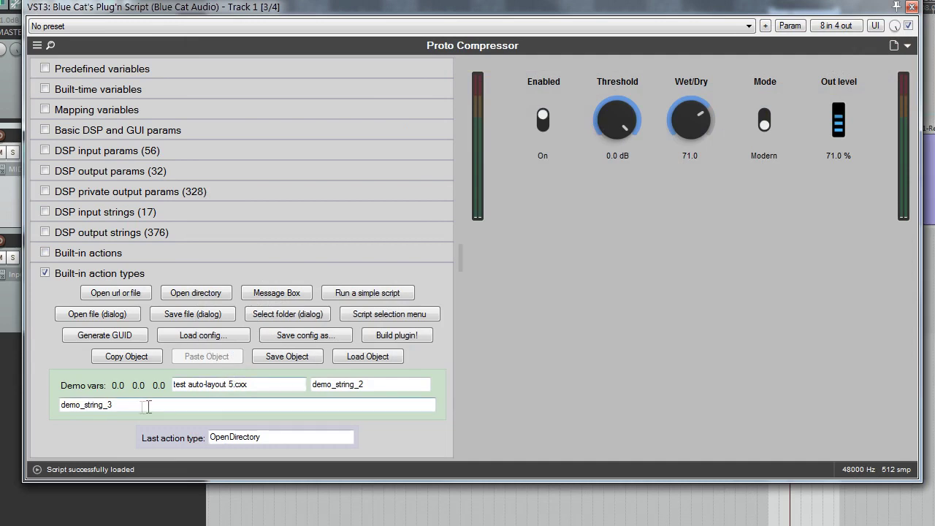
right_click(231, 436)
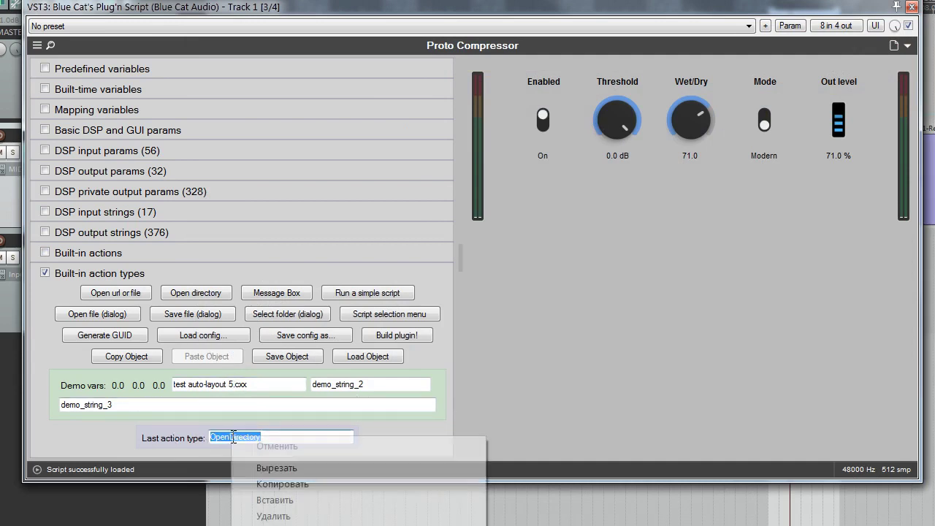
left_click(272, 480)
- Open letimix debug.xml in Sublime Text and find OpenDirectory on line 697
left_click(907, 46)
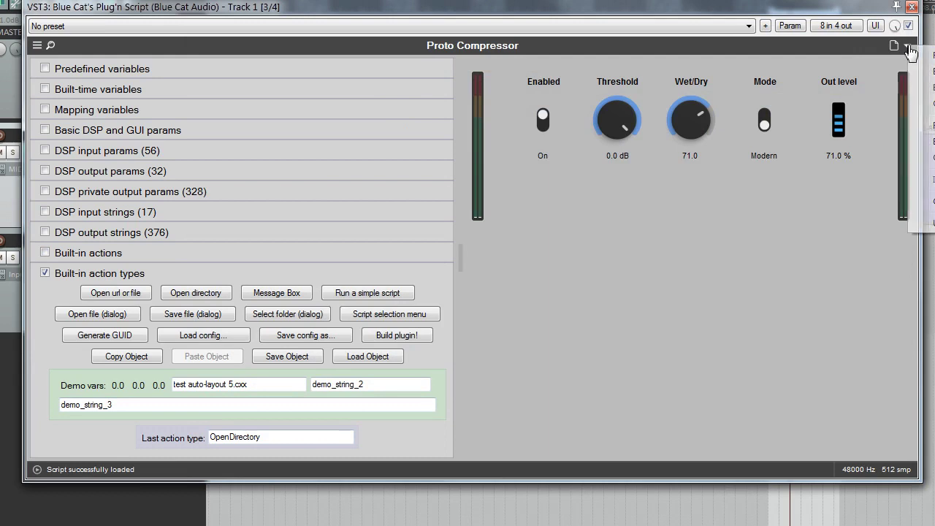
left_click(924, 141)
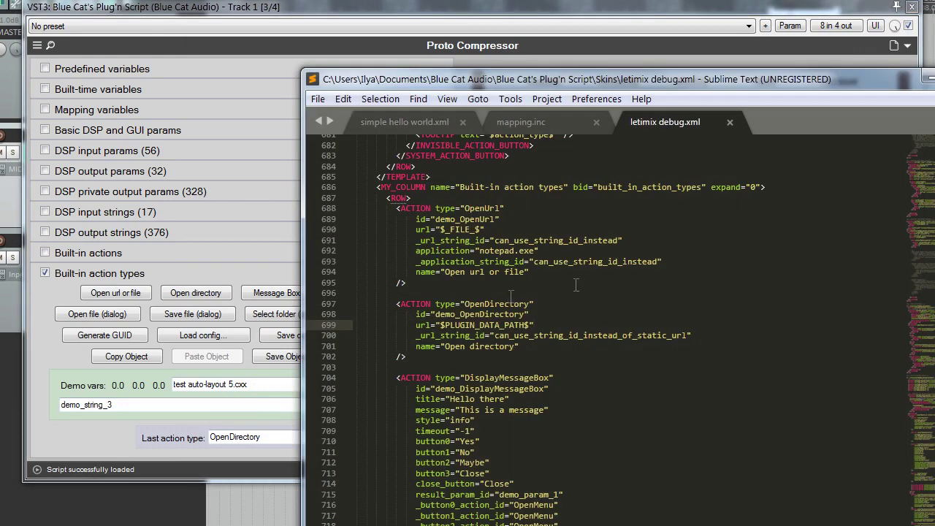
key("ctrl+f")
key("ctrl+v")
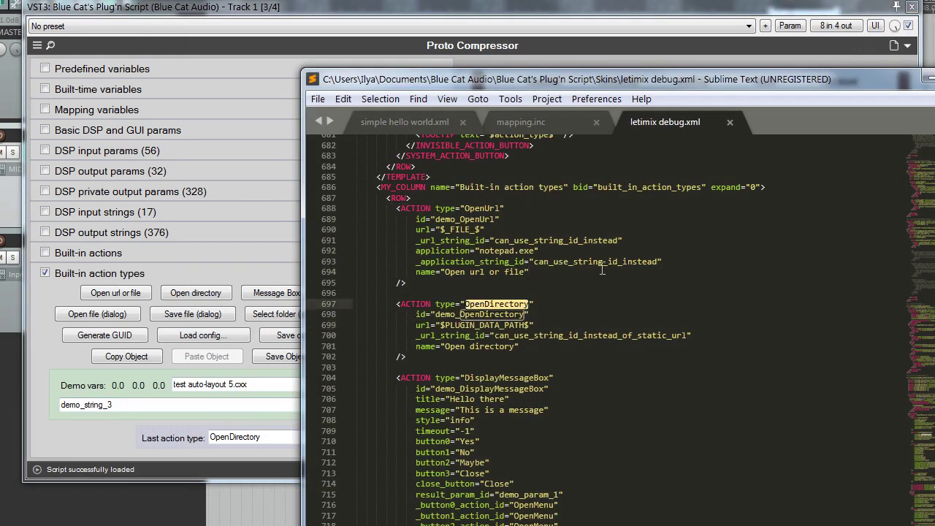
left_click(575, 283)
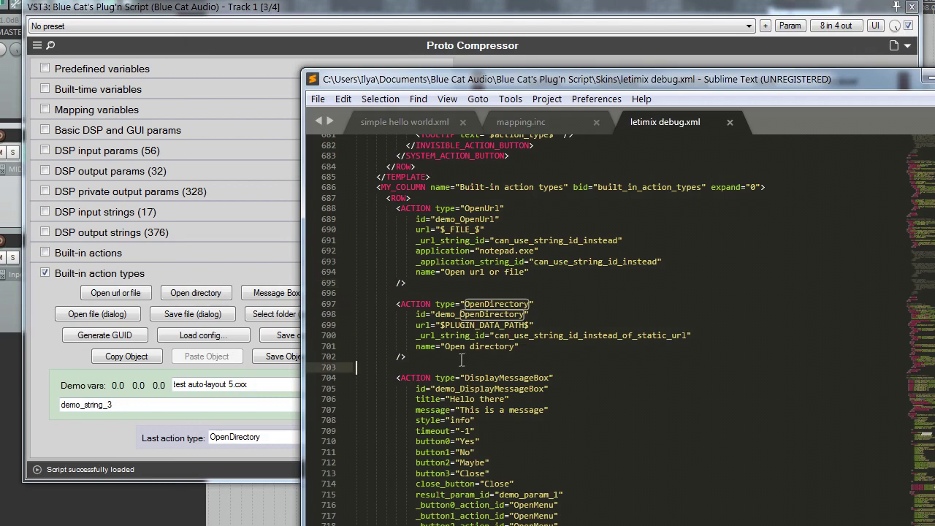
- Select the OpenDirectory, DisplayMessageBox and DisplayFileSaveDialog action blocks, then return to the plug-in
left_click_drag(502, 364, 400, 303)
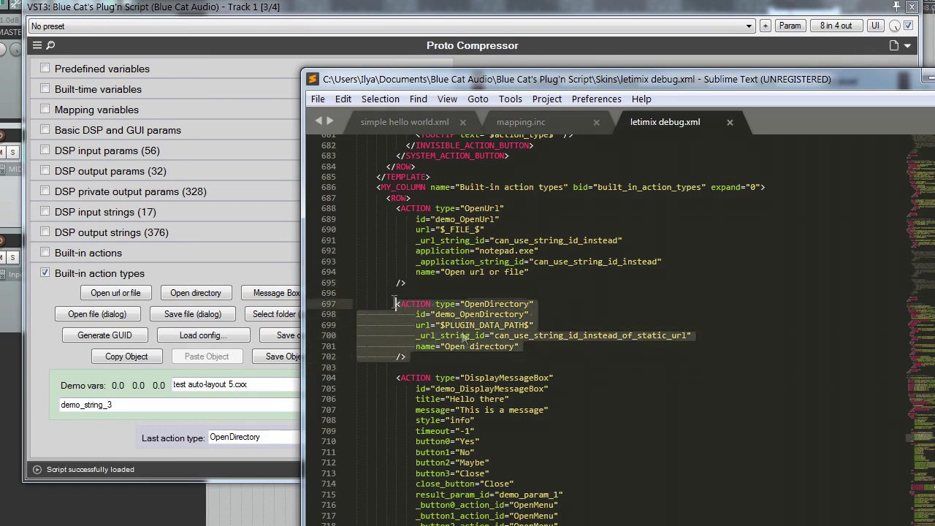
scroll(478, 330, "down", 4)
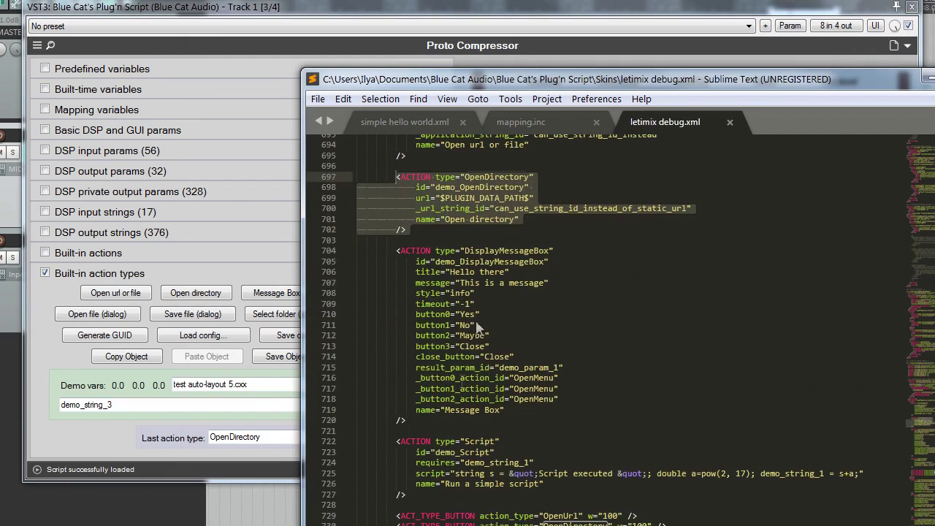
left_click_drag(434, 423, 398, 245)
scroll(479, 342, "down", 11)
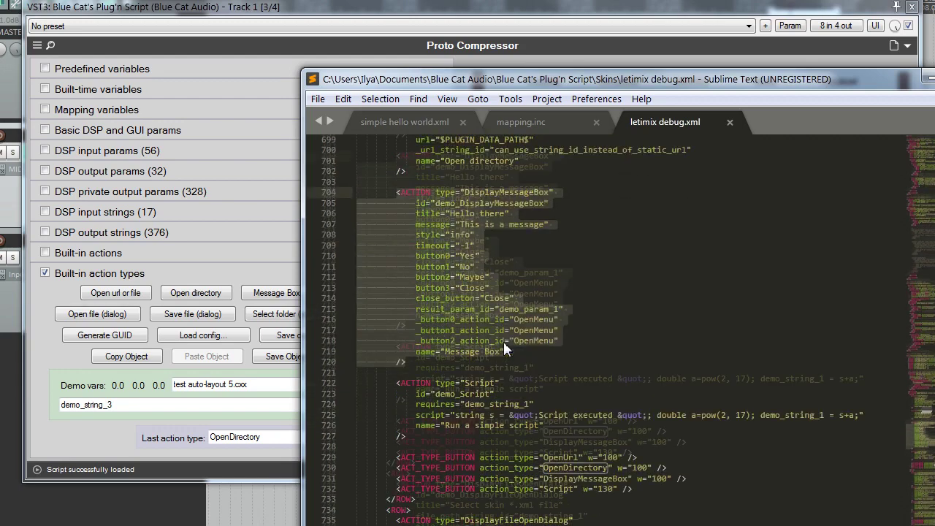
scroll(482, 369, "down", 2)
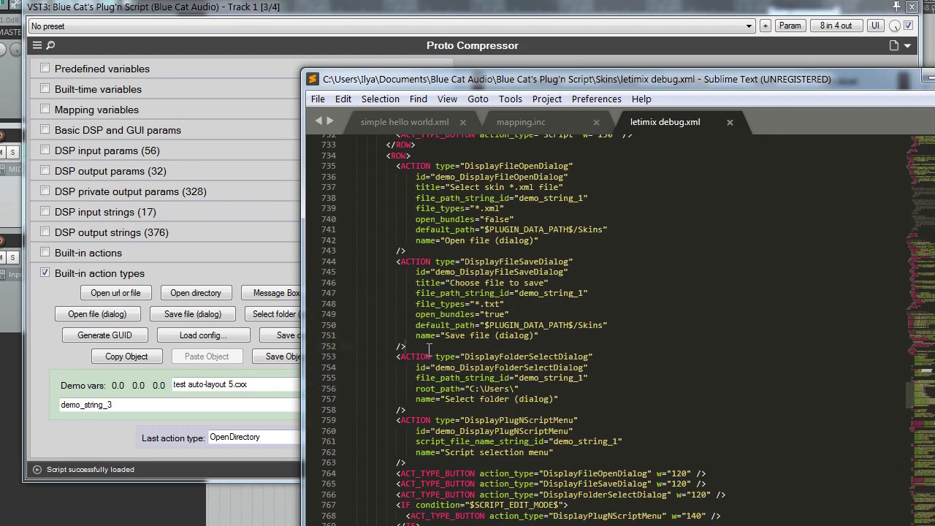
left_click_drag(407, 346, 396, 262)
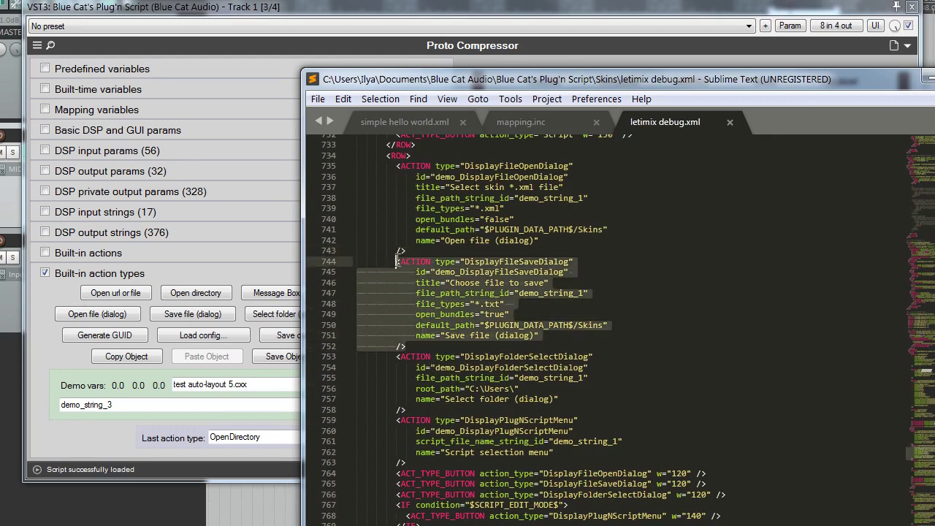
left_click(41, 325)
- Collapse Built-in action types, then hide and show the debug panel twice
left_click(86, 276)
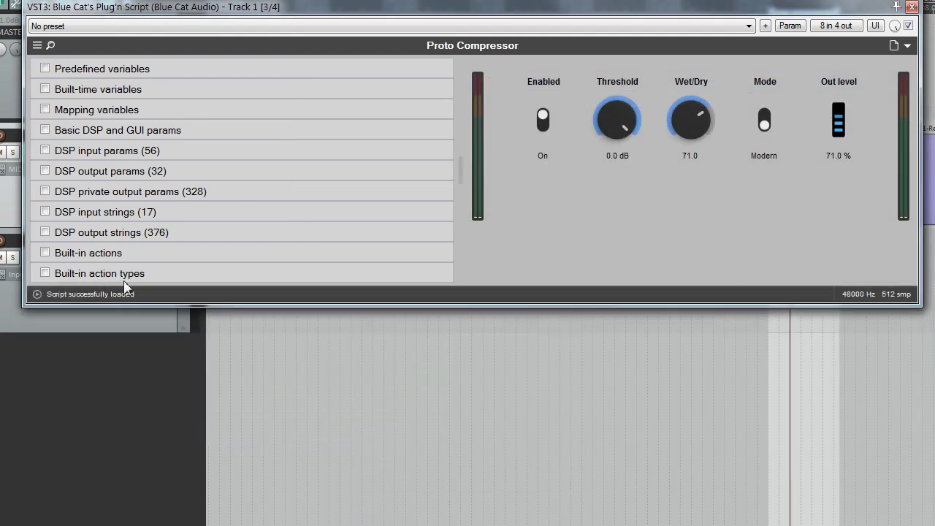
left_click(460, 170)
left_click(31, 144)
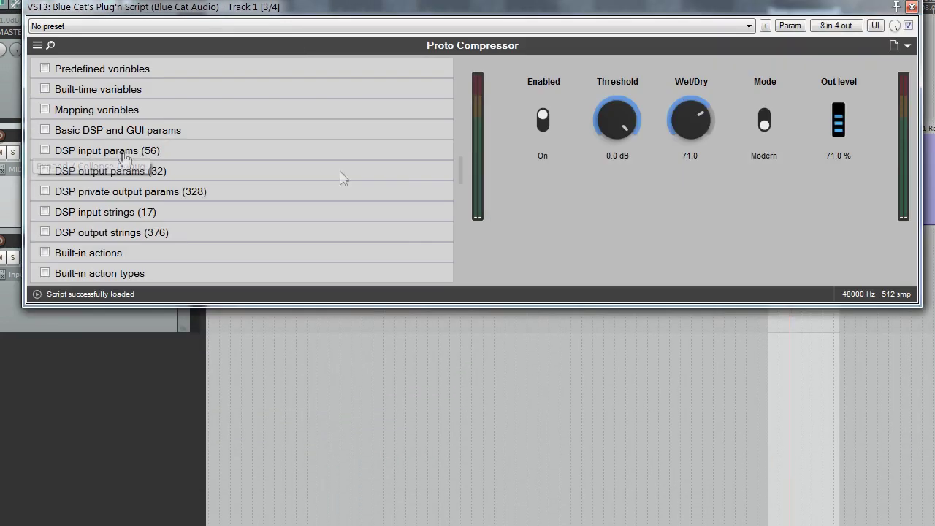
left_click(461, 178)
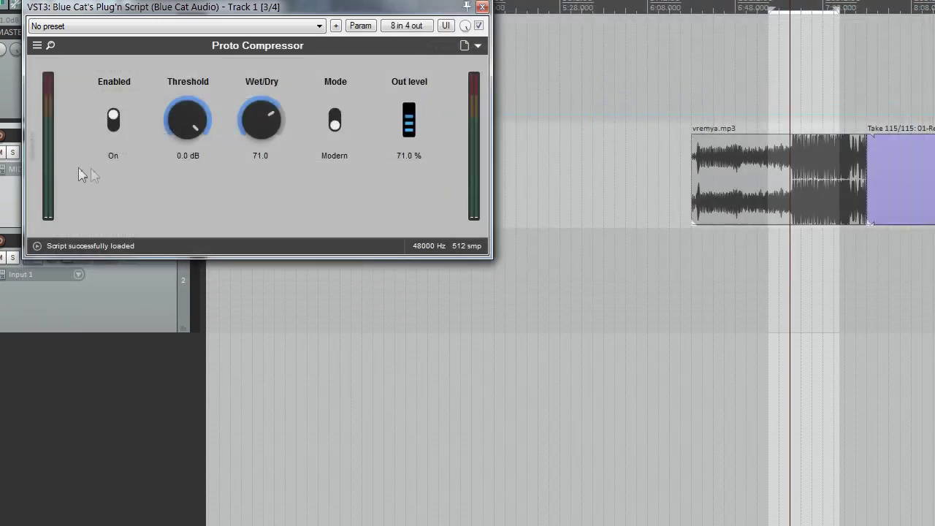
left_click(35, 156)
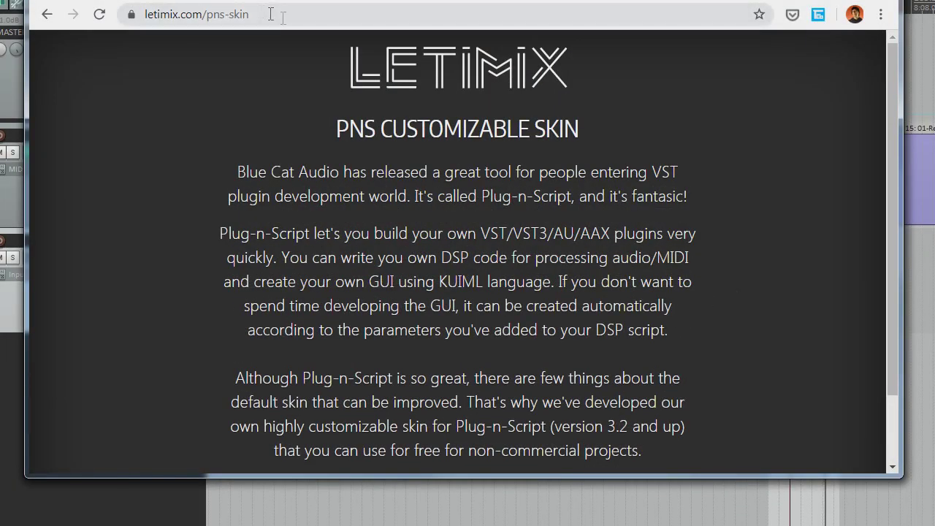
- Scroll down the letimix.com/pns-skin page in the browser toward the Download button
left_click(284, 16)
left_click(274, 152)
scroll(336, 227, "down", 2)
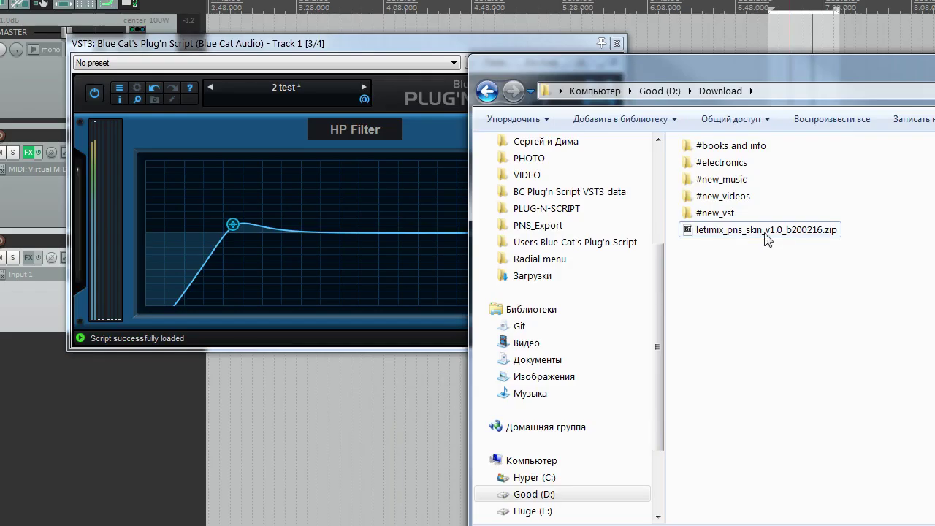
- Open letimix_pns_skin_v1.0_b200216.zip, select all its entries, then open the Plug'n Script Skins folder
double_click(706, 235)
key("ctrl+a")
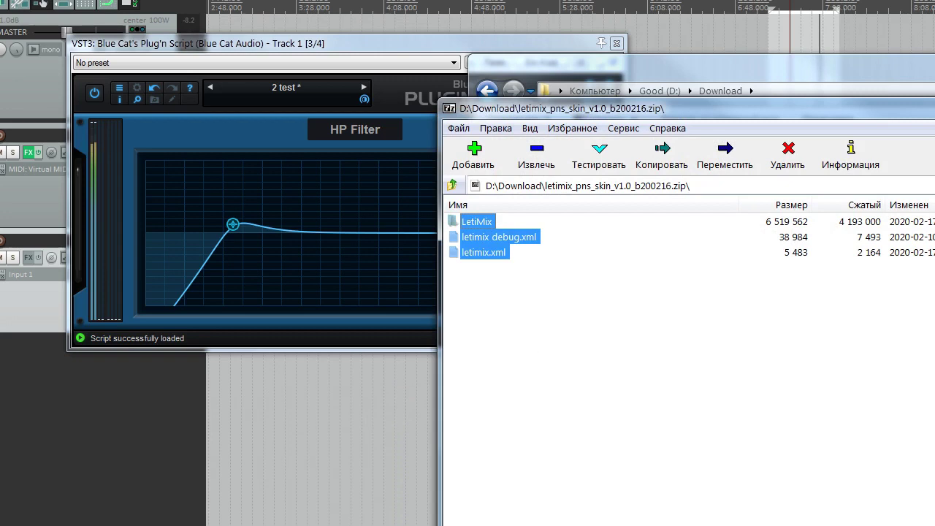
key("alt+Tab")
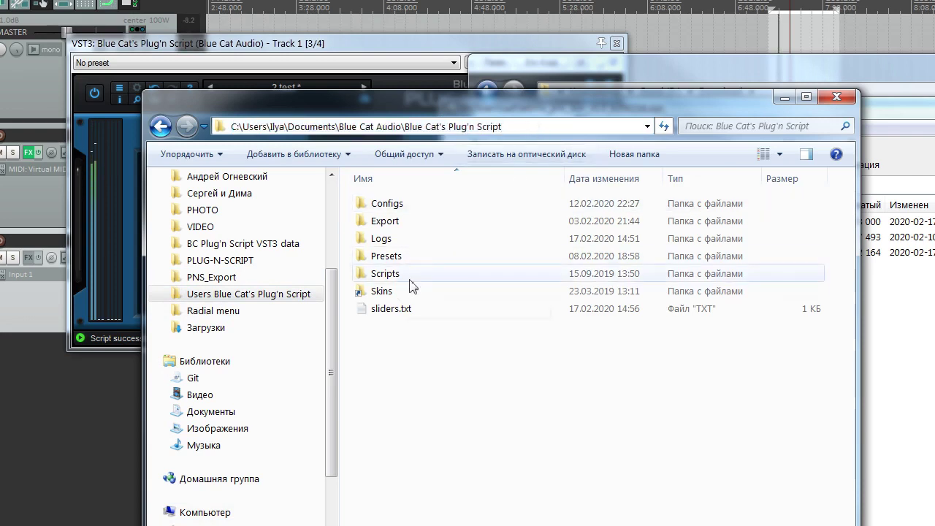
double_click(383, 292)
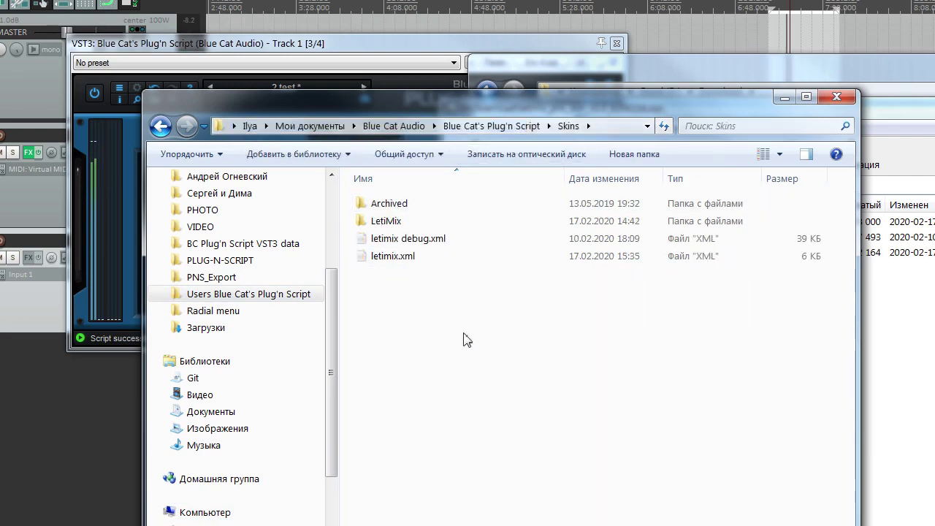
left_click(613, 127)
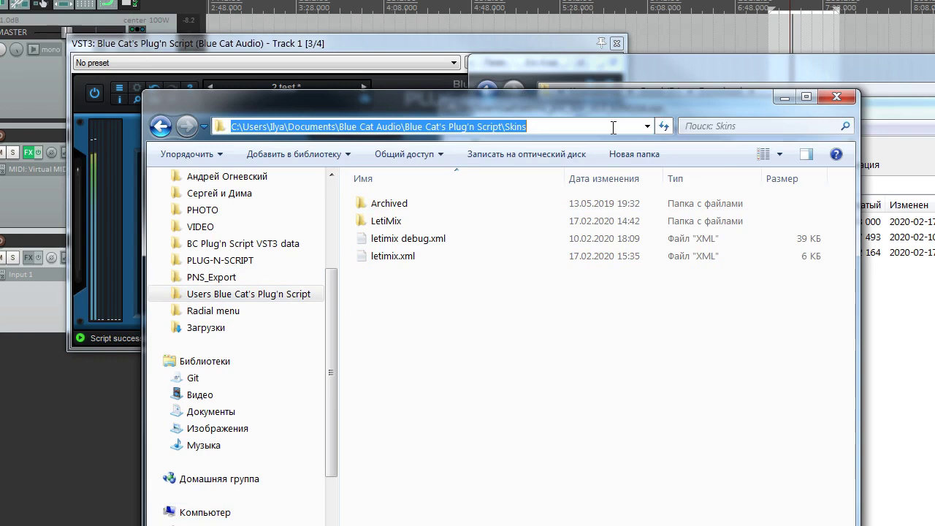
right_click(243, 122)
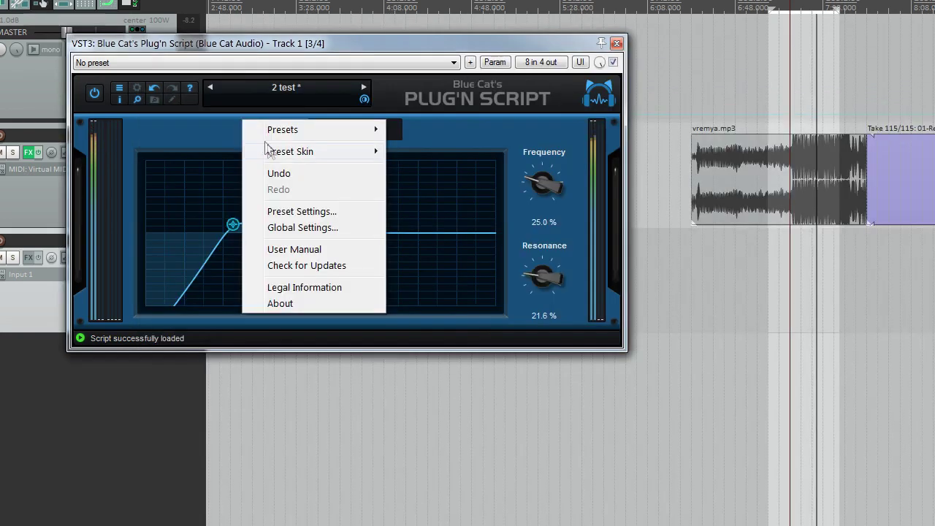
mouse_move(265, 152)
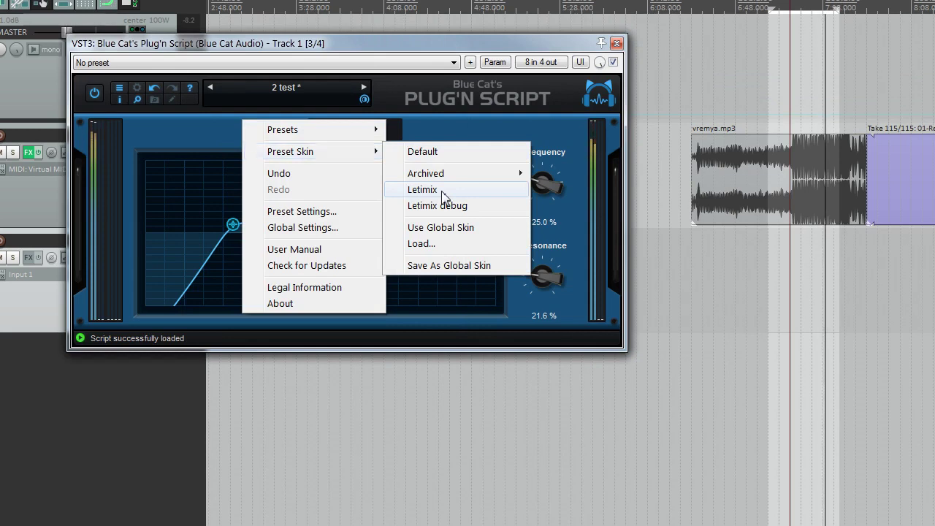
left_click(441, 194)
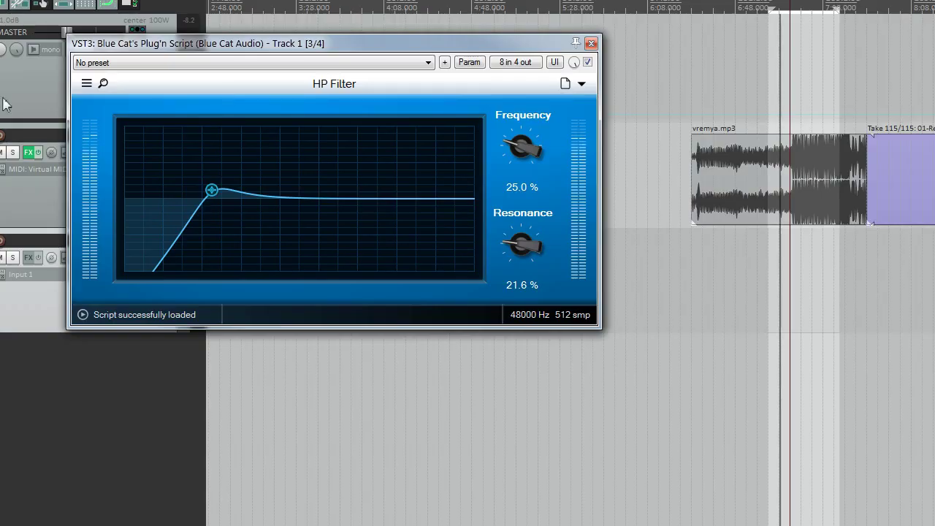
left_click(86, 83)
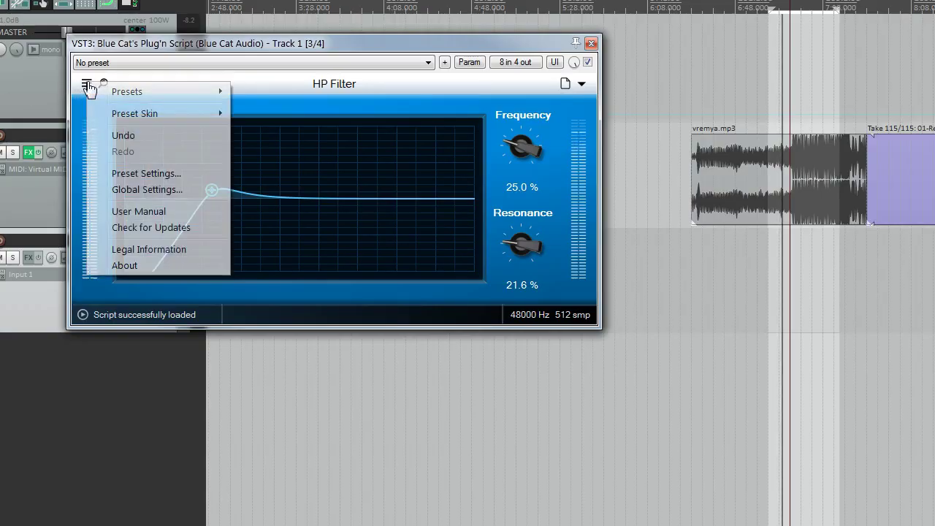
mouse_move(135, 92)
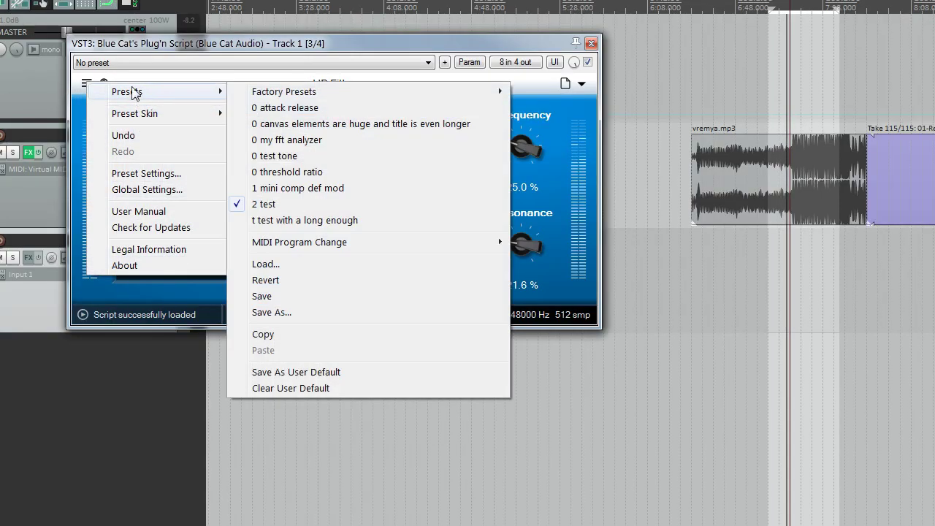
left_click(105, 83)
left_click(105, 84)
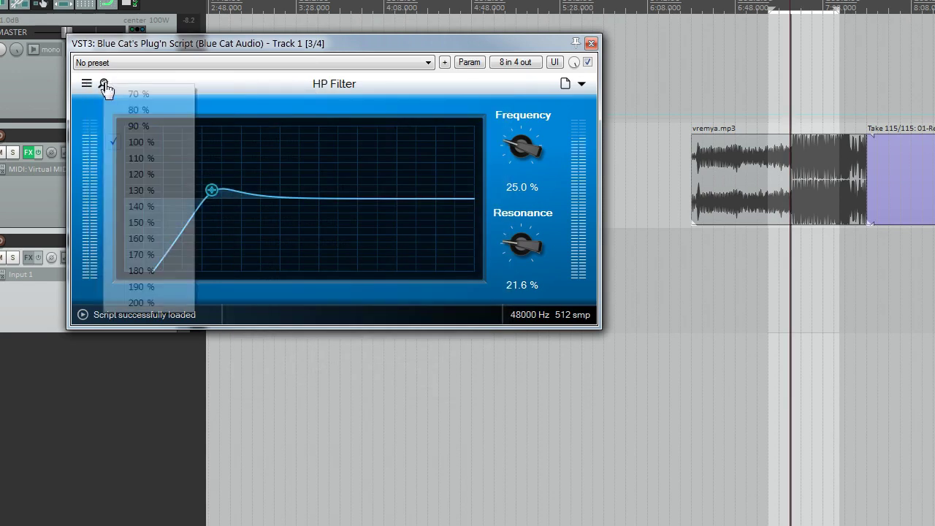
left_click(321, 102)
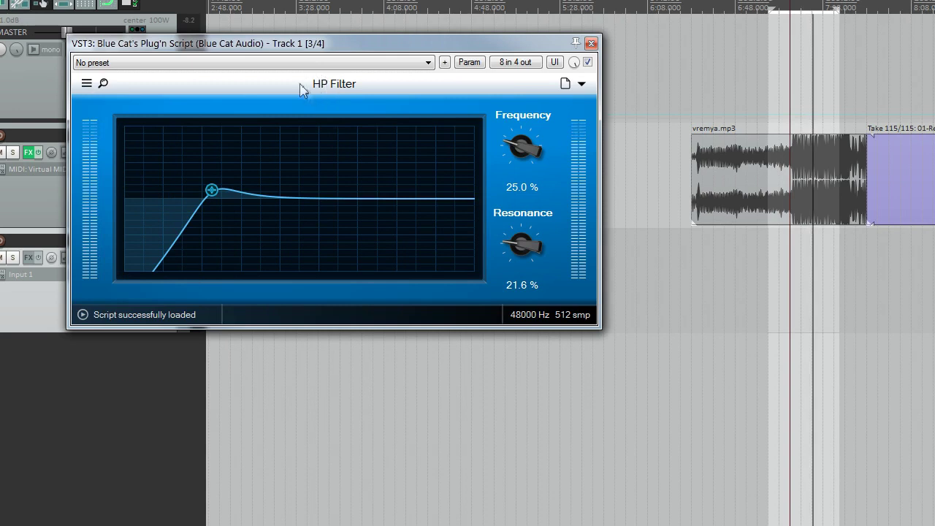
scroll(329, 97, "down", 1)
- Open the Skins folder from the script menu, go up, and open the Scripts folder in Explorer
left_click(361, 86)
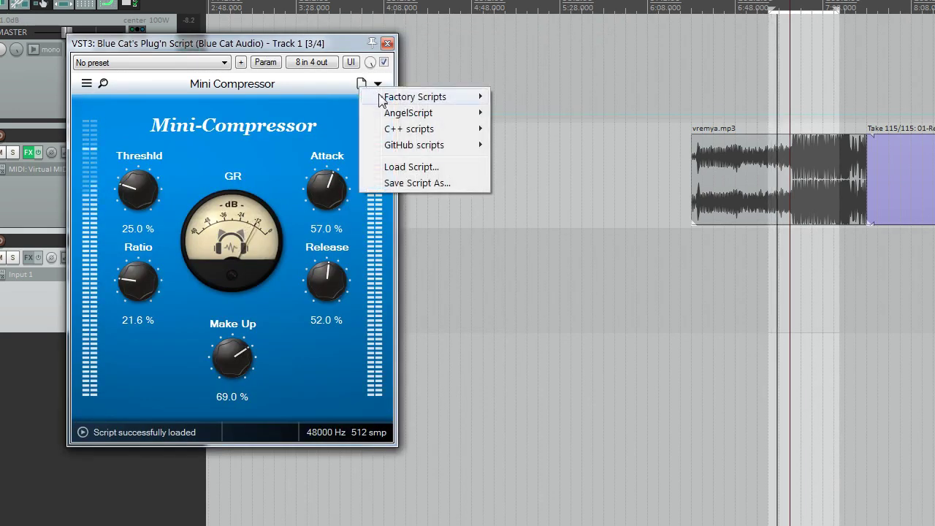
mouse_move(382, 98)
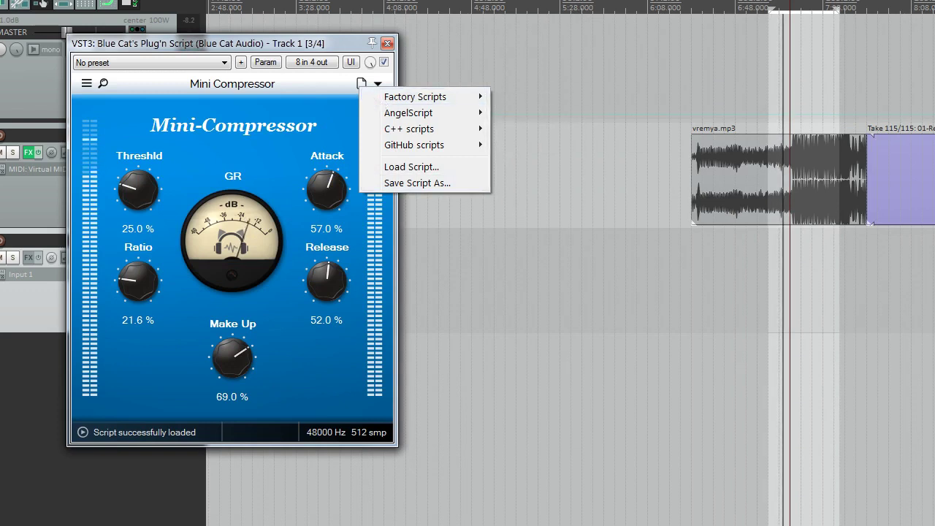
left_click(411, 166)
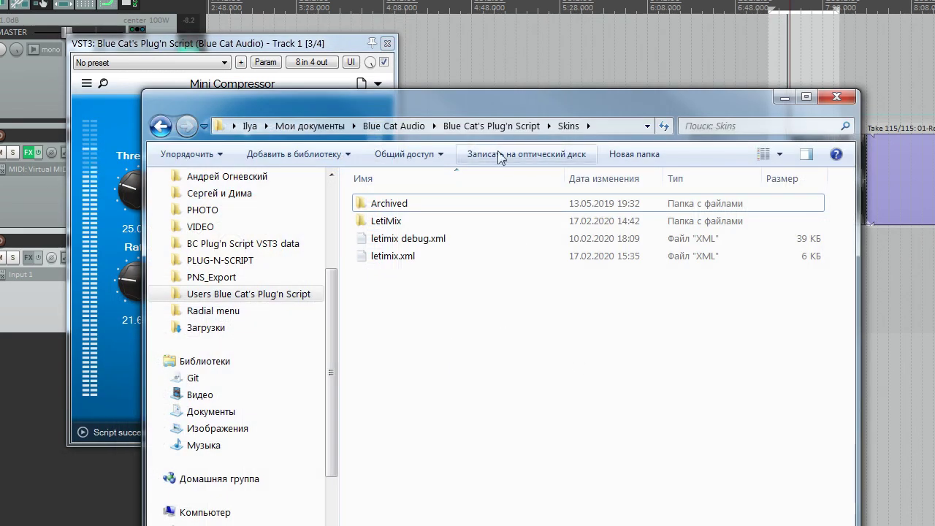
left_click(497, 125)
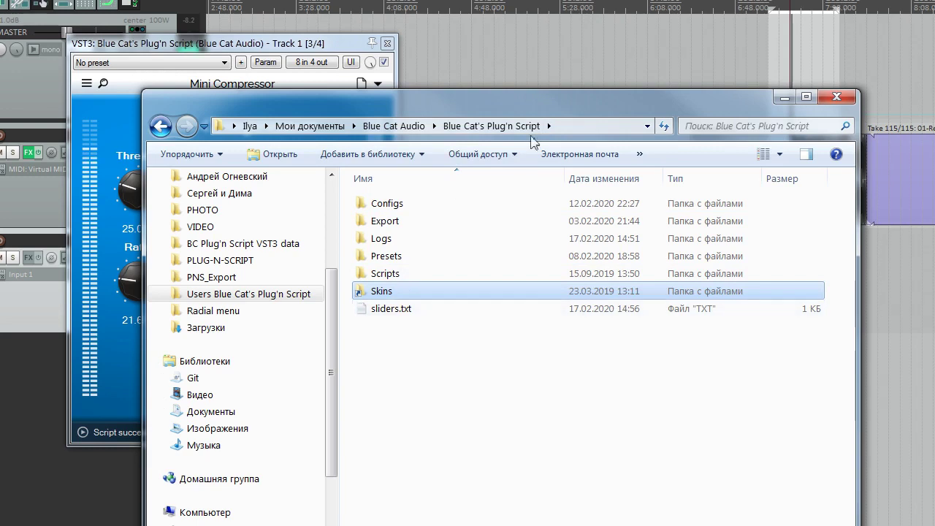
left_click(509, 126)
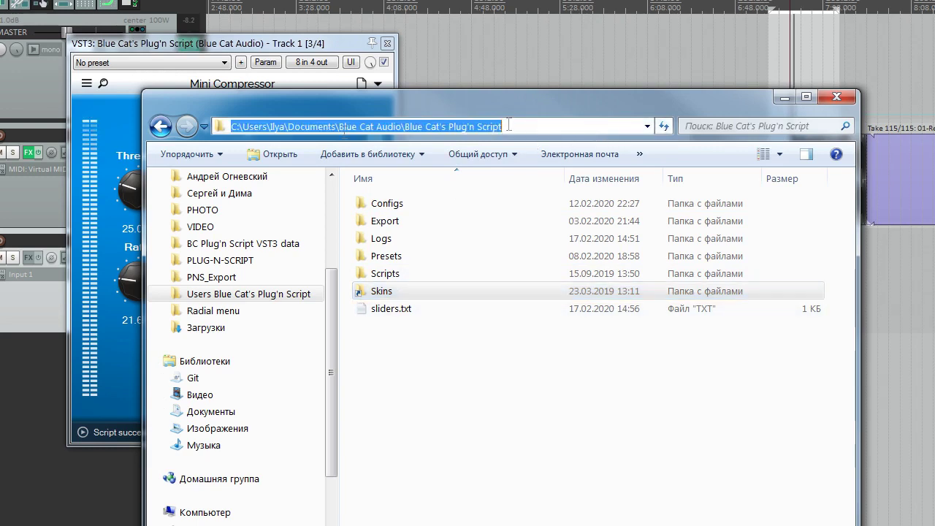
double_click(394, 274)
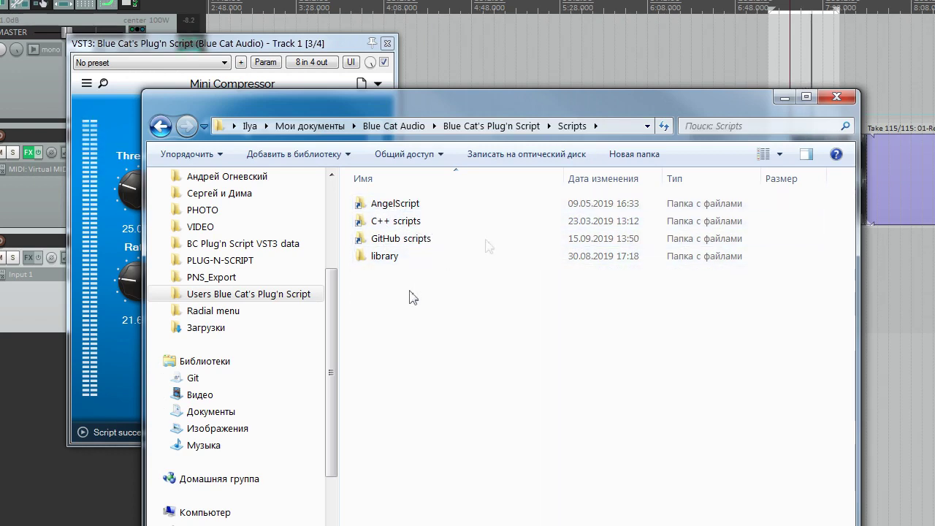
left_click(785, 98)
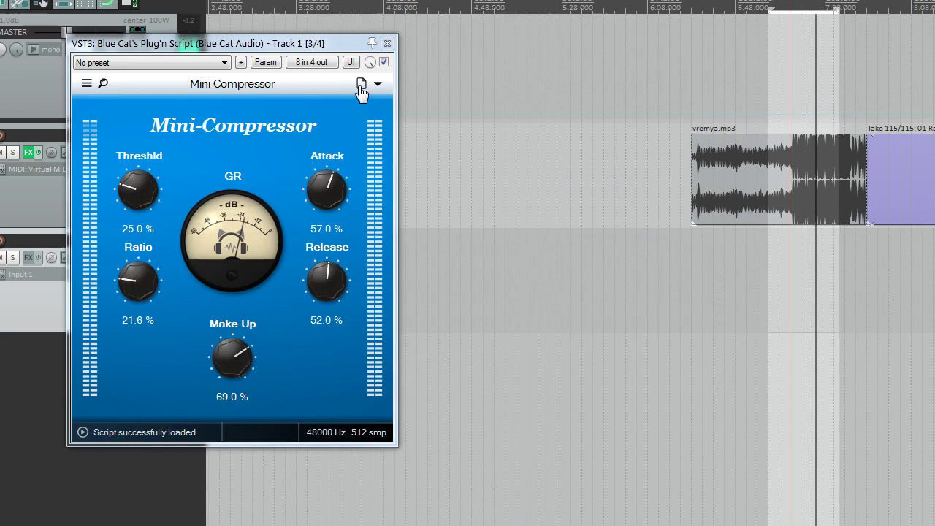
- Browse Factory Scripts, AngelScript and GitHub scripts > plug-n-script-examples in the script menu
left_click(361, 87)
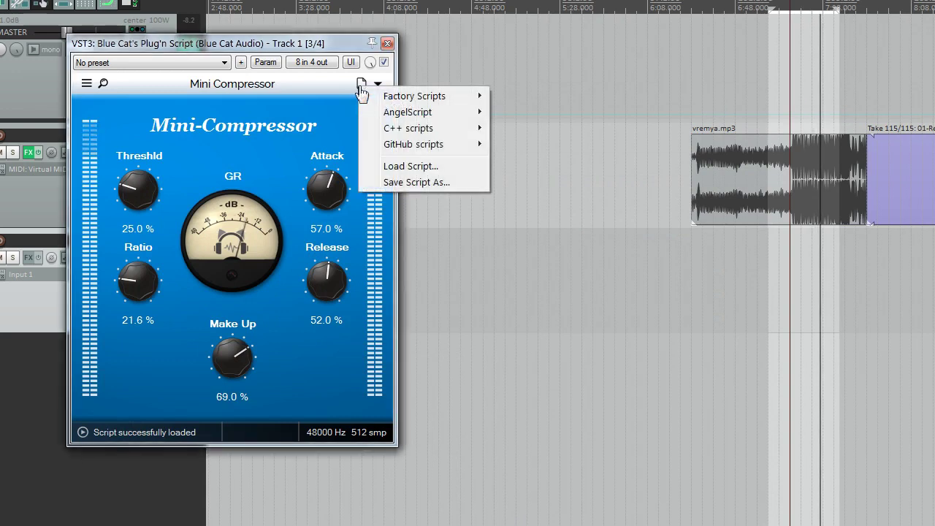
mouse_move(370, 100)
mouse_move(575, 101)
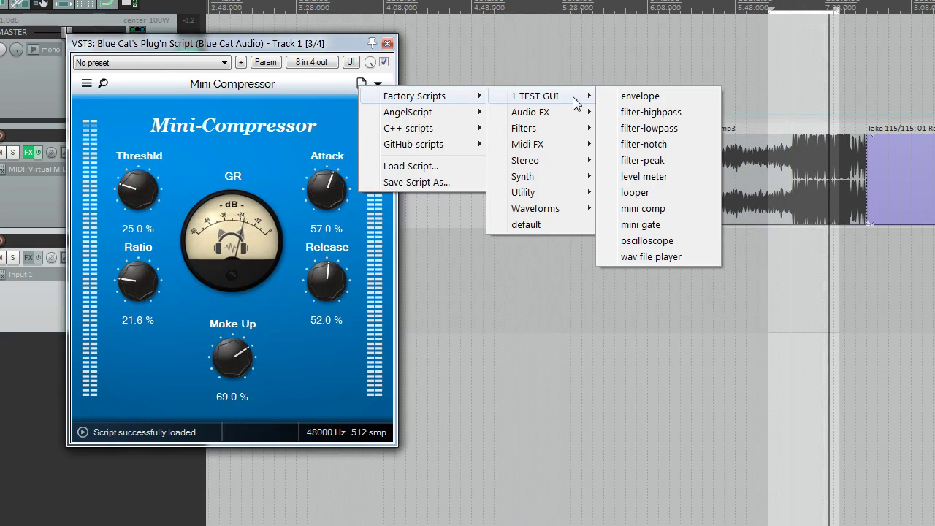
mouse_move(427, 115)
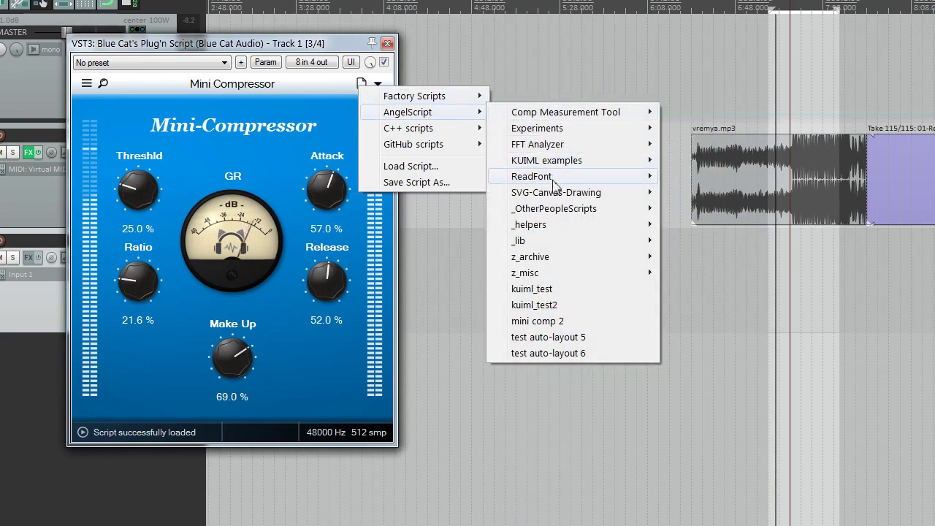
mouse_move(434, 151)
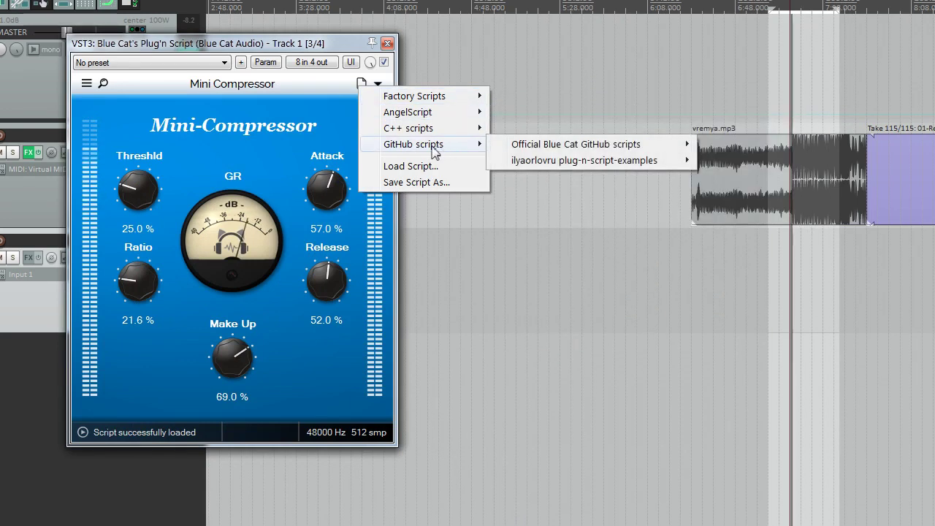
mouse_move(570, 148)
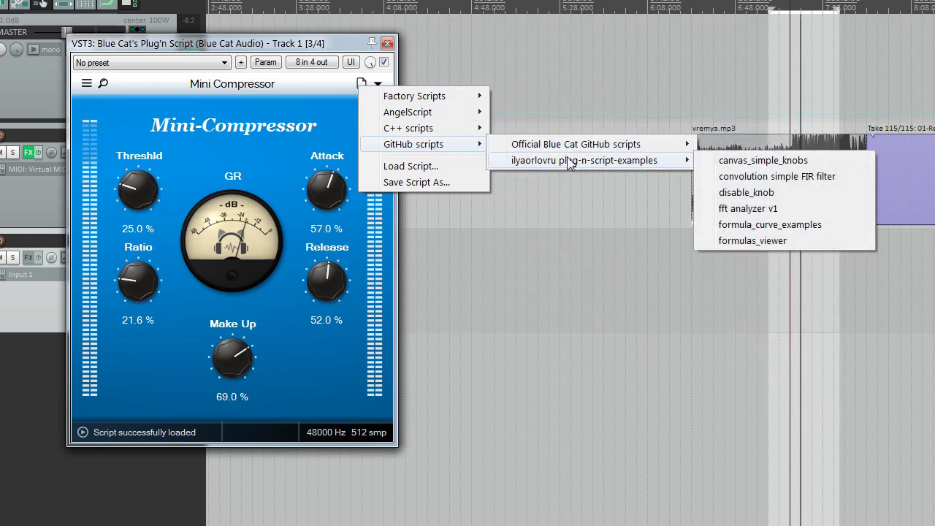
left_click(377, 84)
- Open the current script's folder and the skin's folder on disk
left_click(377, 84)
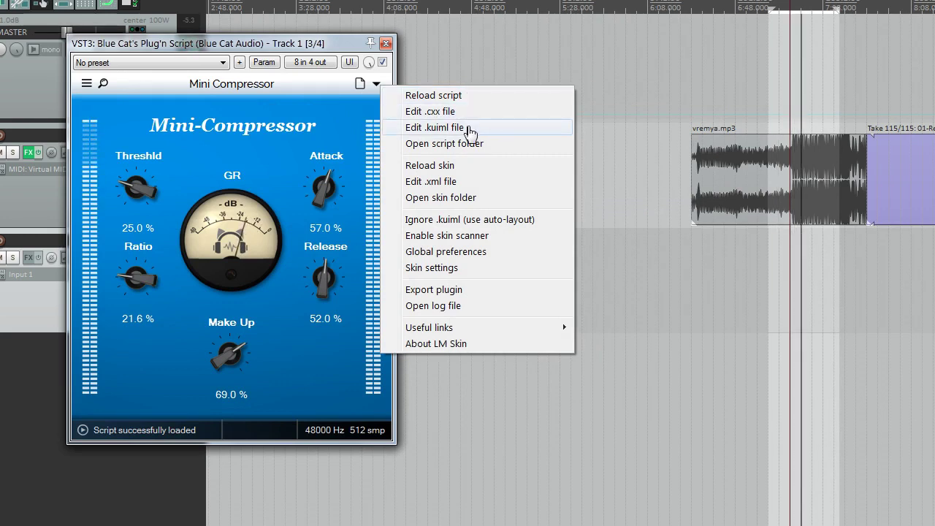
left_click(492, 144)
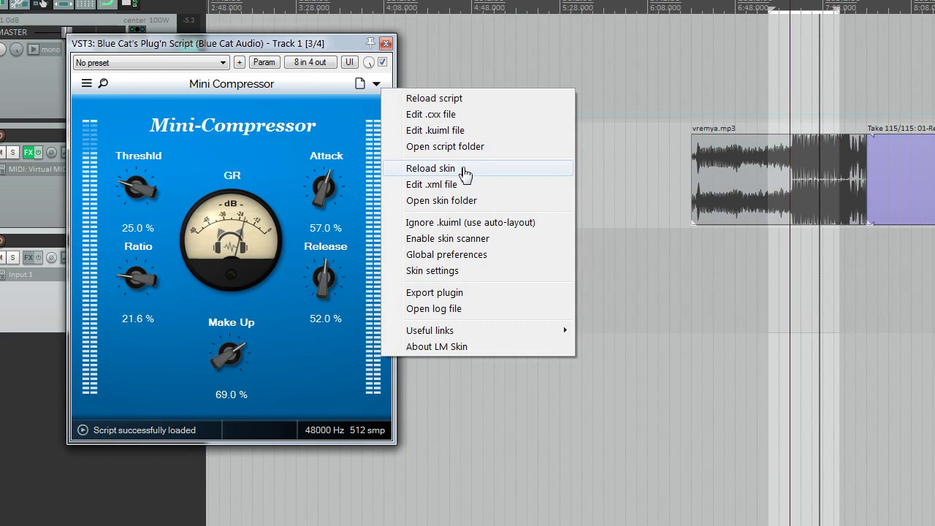
left_click(150, 116)
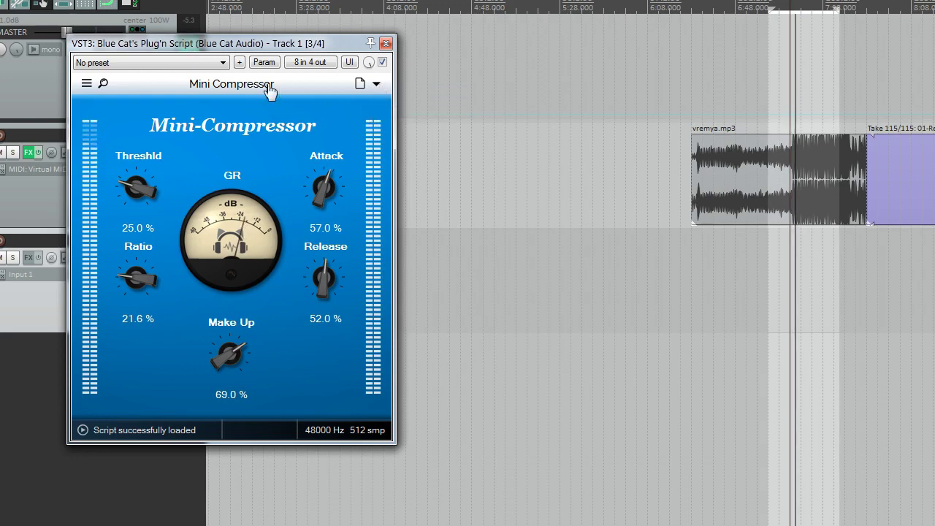
left_click(378, 86)
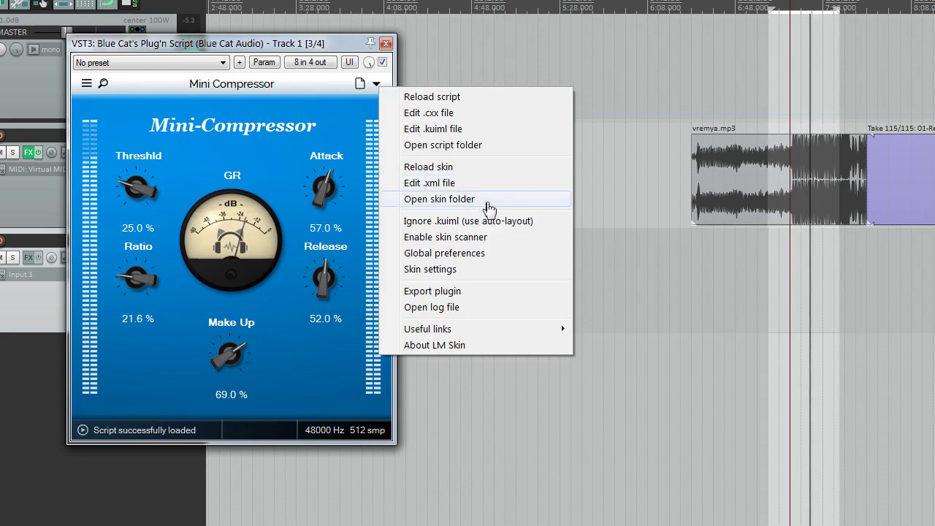
left_click(489, 201)
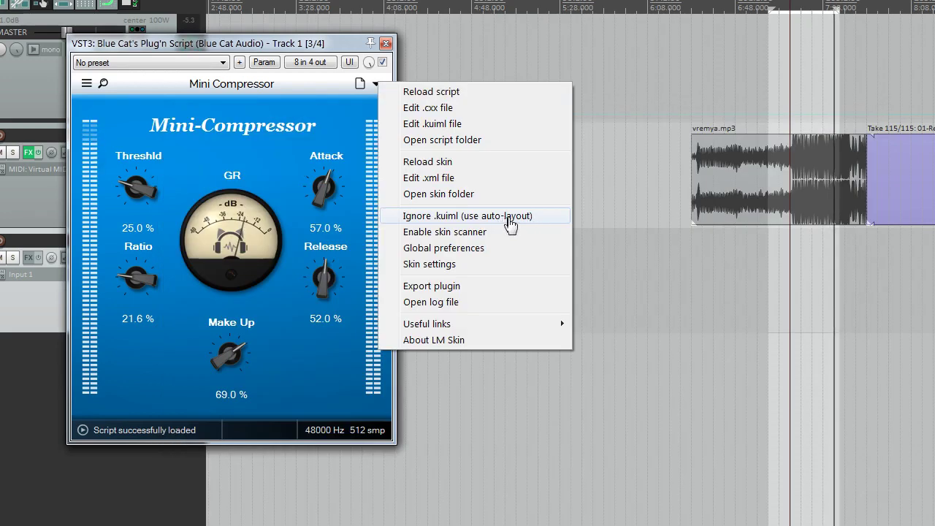
- Turn automatic layout on, then off again to restore the Mini-Compressor skin
left_click(509, 219)
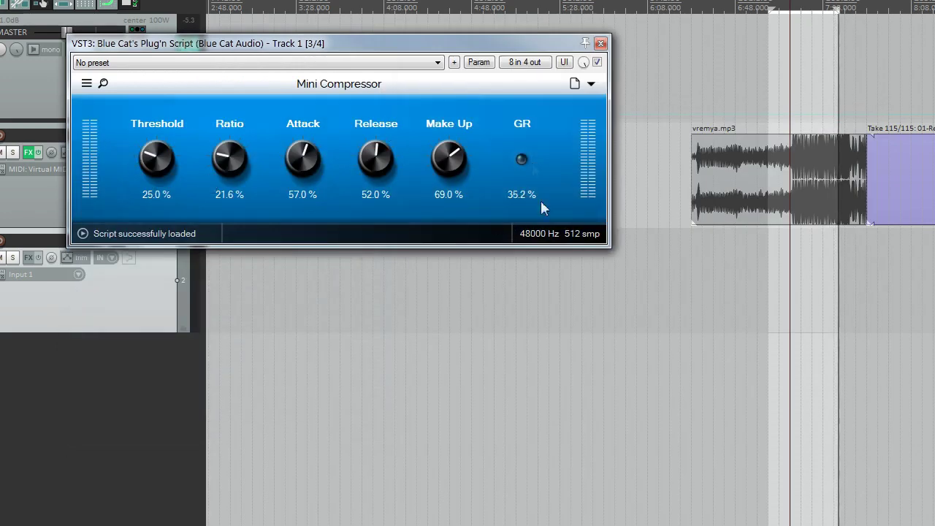
left_click(591, 85)
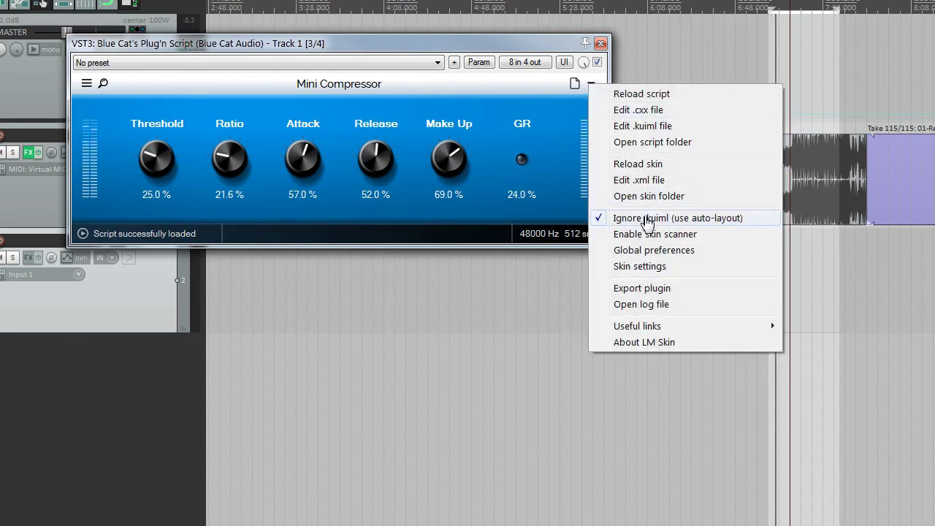
left_click(646, 219)
left_click(376, 84)
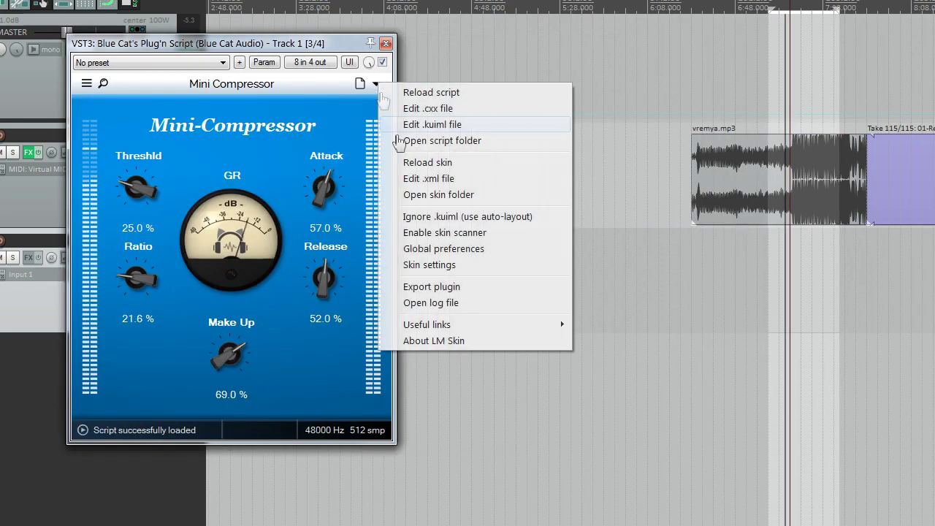
- Open Skin settings beside the plugin and try the basic green and basic white blue themes
left_click(485, 265)
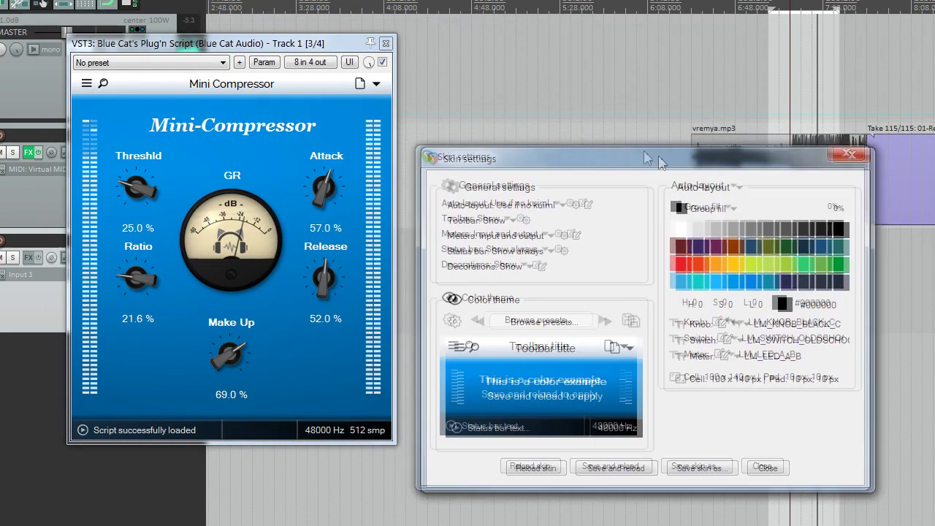
left_click_drag(654, 150, 565, 128)
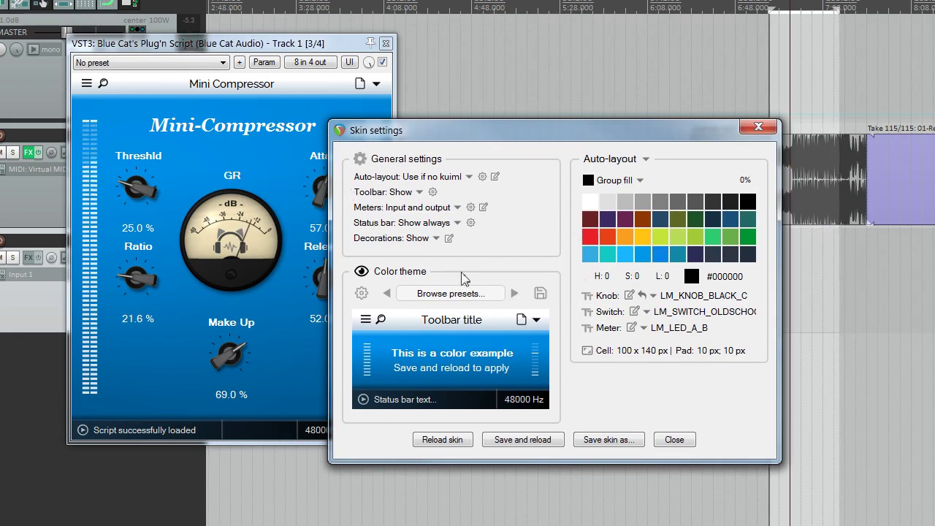
left_click(449, 294)
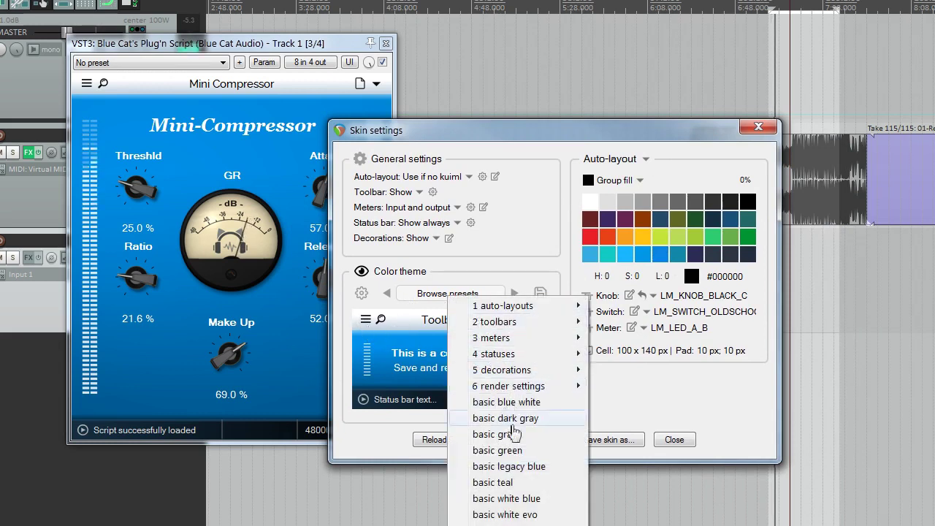
left_click(504, 450)
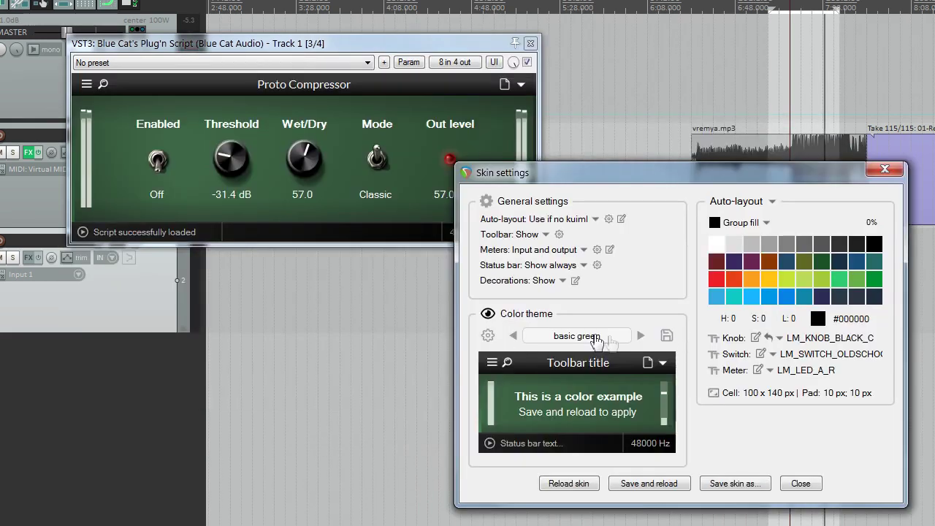
left_click(640, 337)
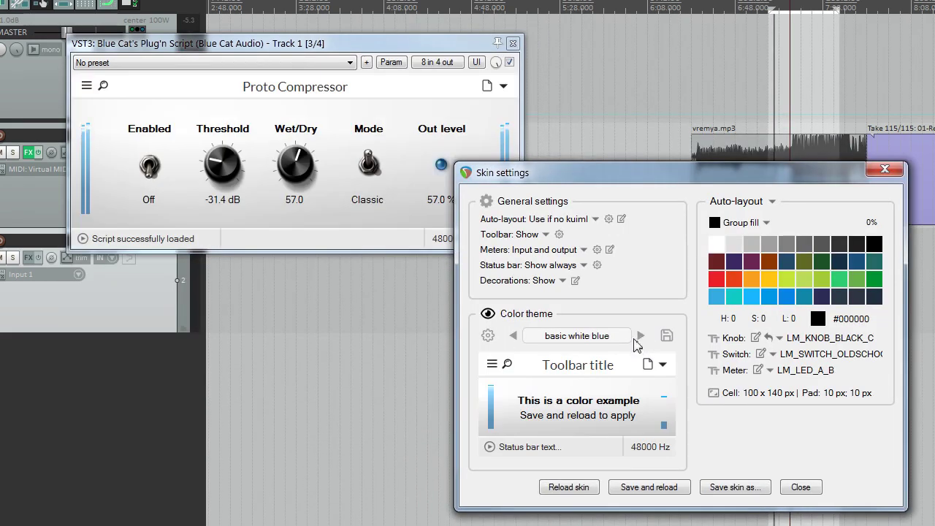
- Start saving the colour theme to a file in the LetiMix themes folder
left_click(524, 307)
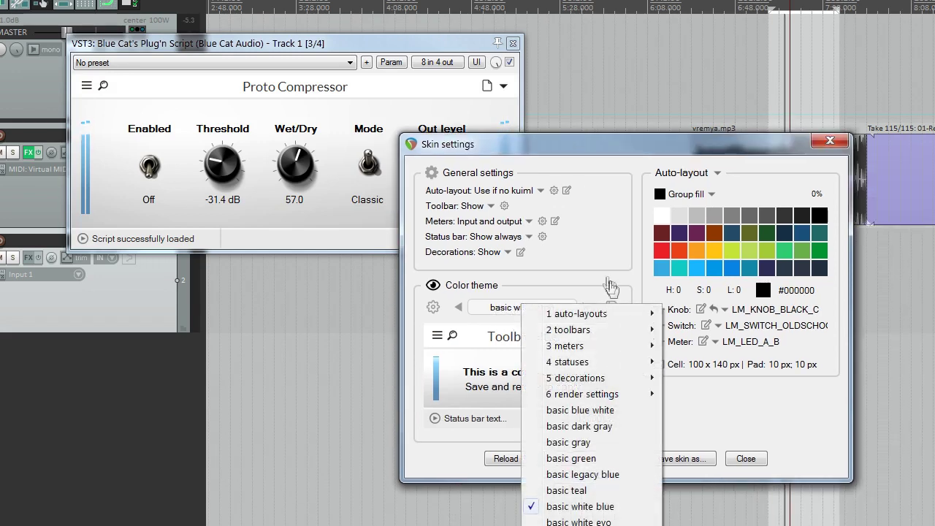
left_click(612, 307)
scroll(541, 299, "down", 2)
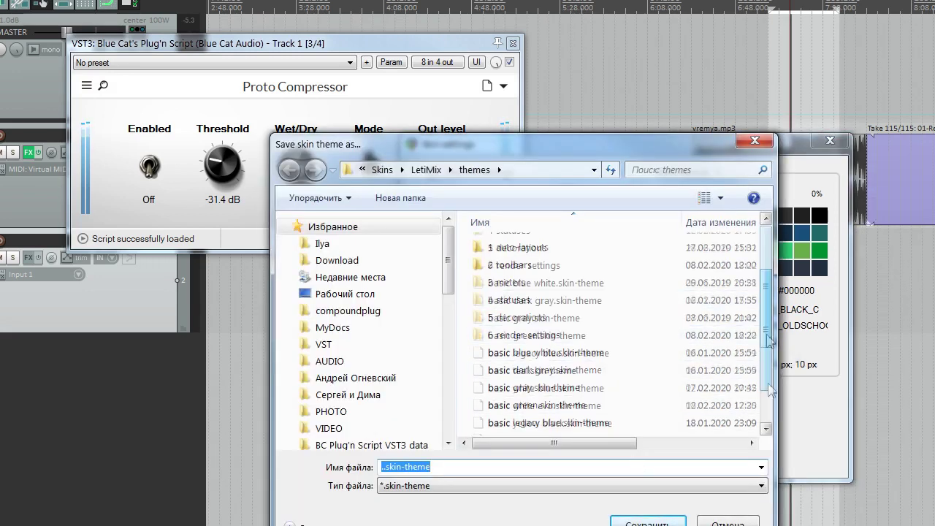
scroll(552, 273, "up", 2)
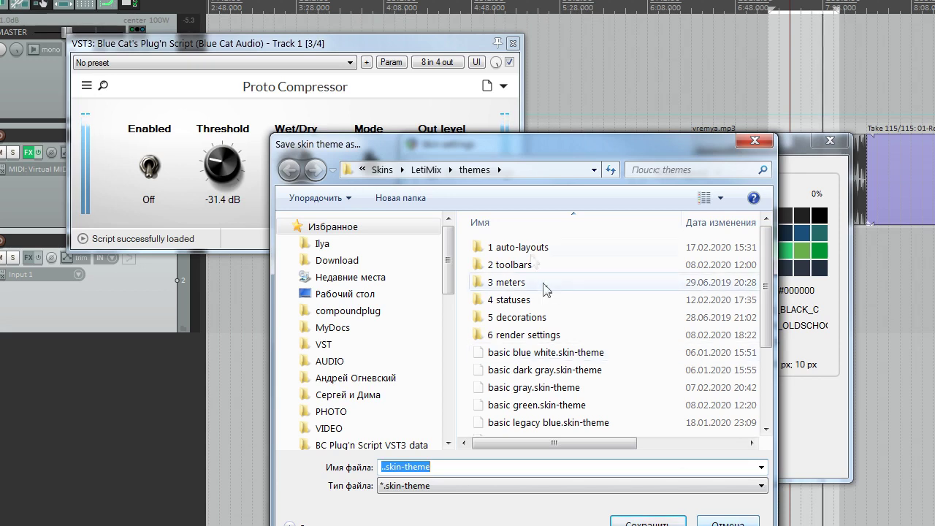
- Cancel saving, apply flat RYG 1 then black a theme, and lock body colors and sizes
left_click(726, 521)
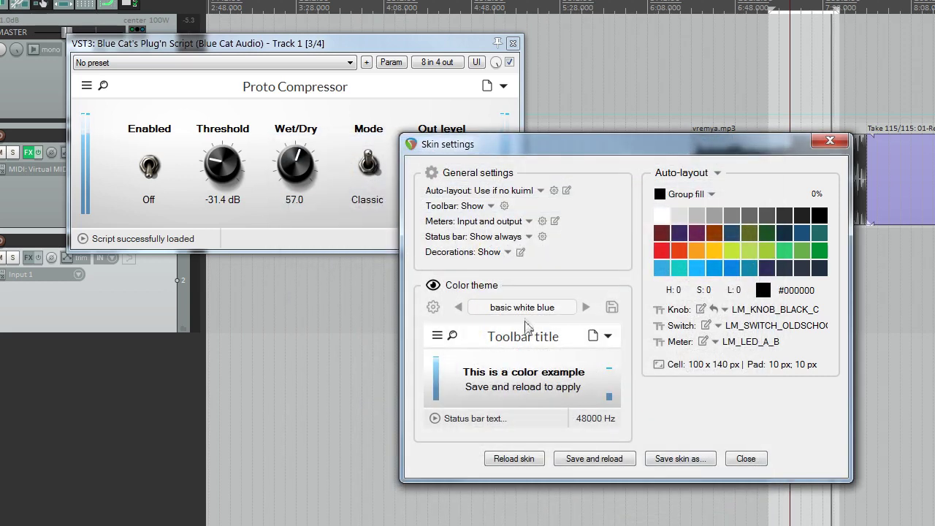
left_click(524, 310)
mouse_move(566, 350)
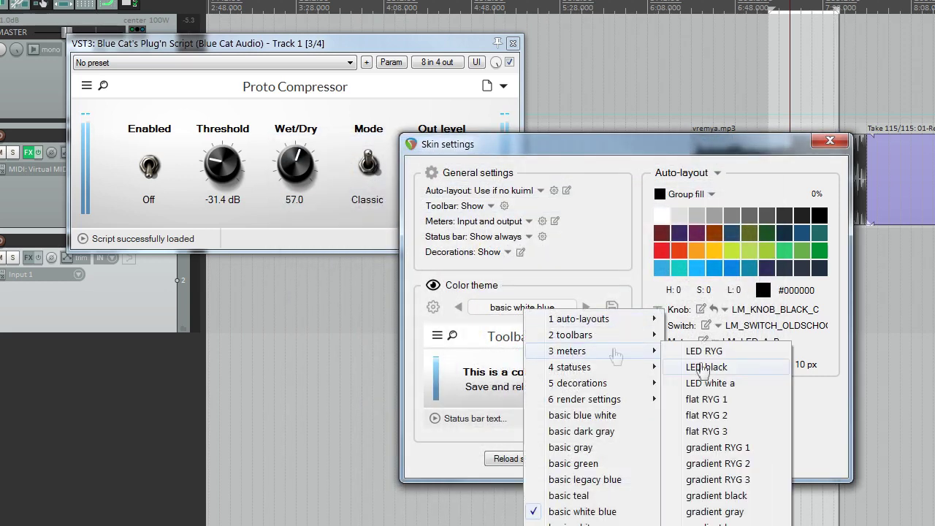
left_click(730, 406)
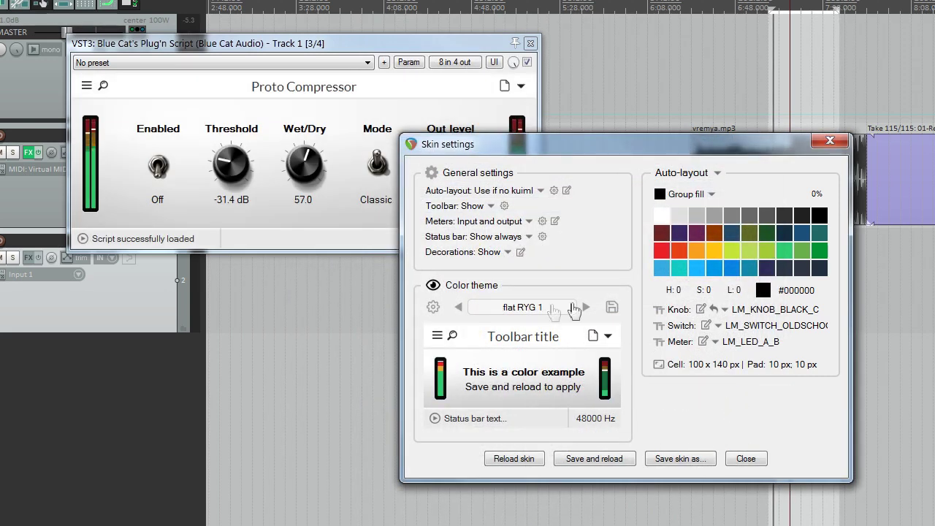
left_click(586, 307)
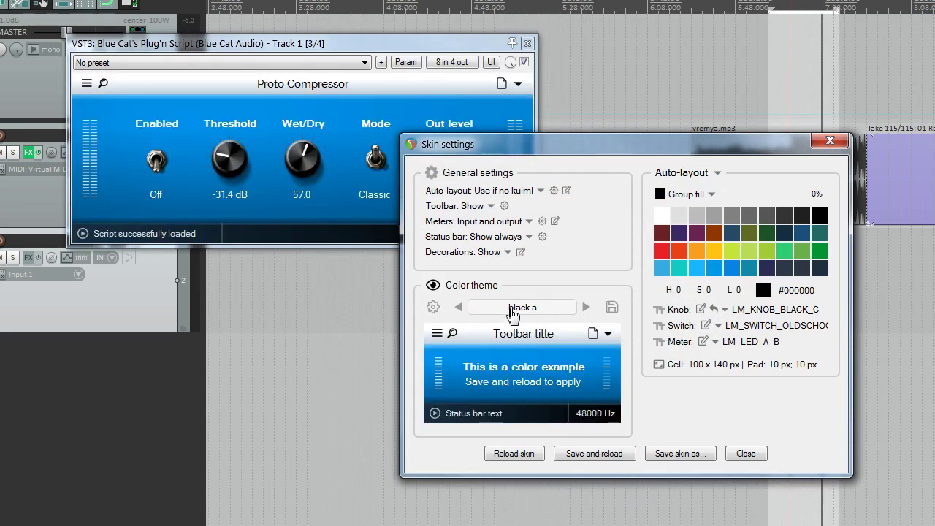
left_click(433, 308)
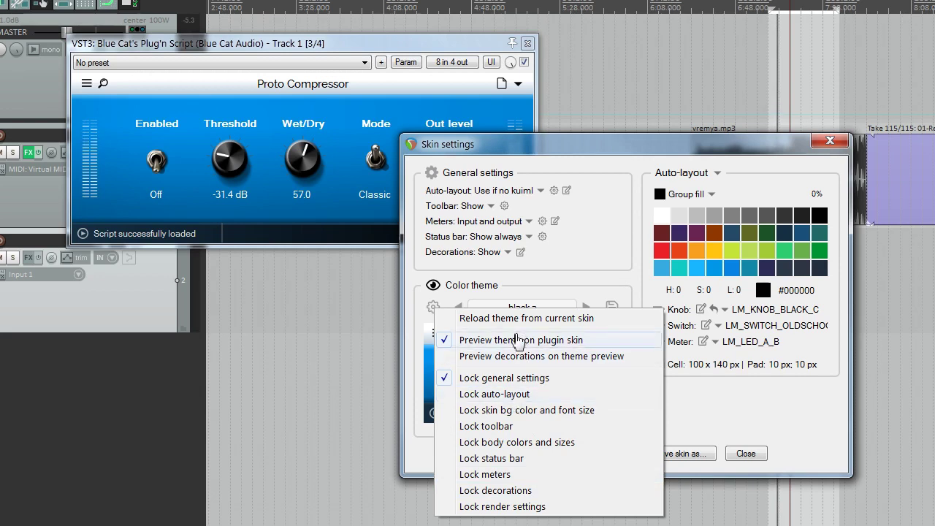
left_click(523, 444)
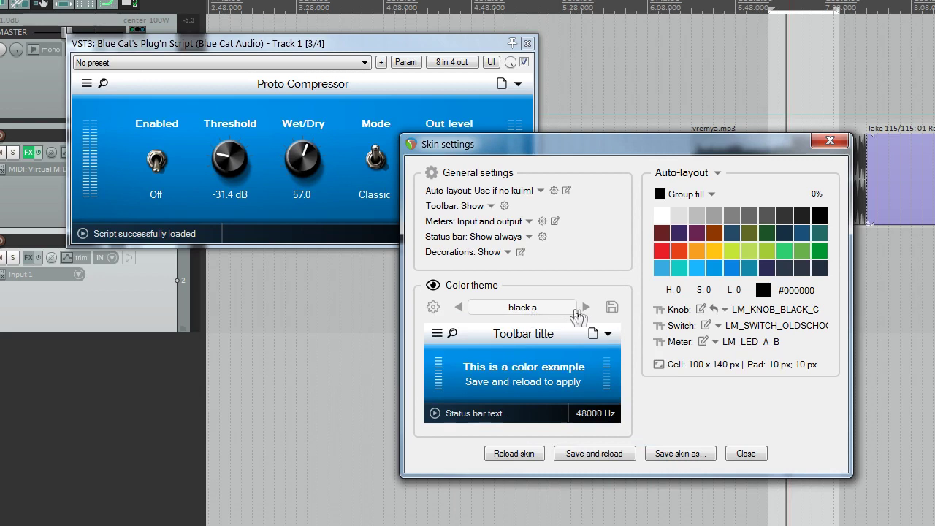
- Cycle through color themes, including basic green and basic legacy blue
left_click(587, 314)
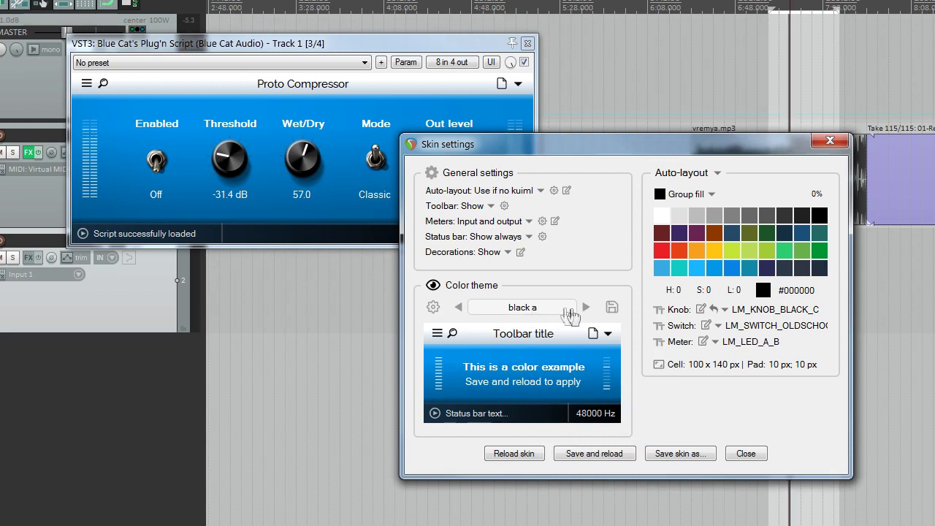
left_click(562, 310)
left_click(639, 466)
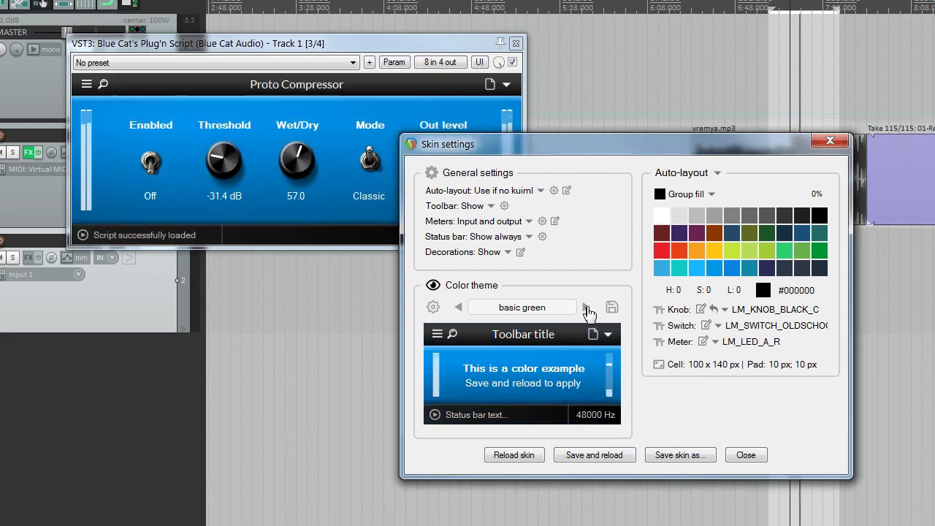
left_click(587, 310)
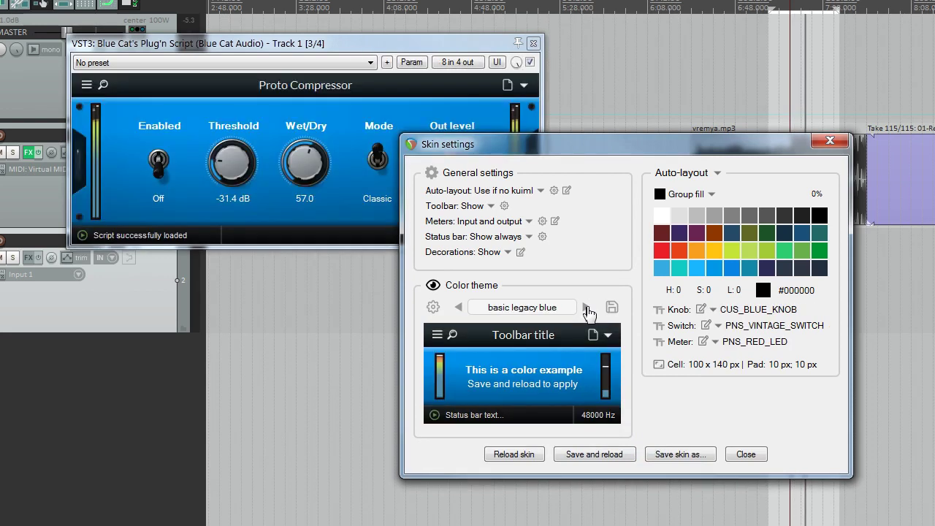
left_click(588, 312)
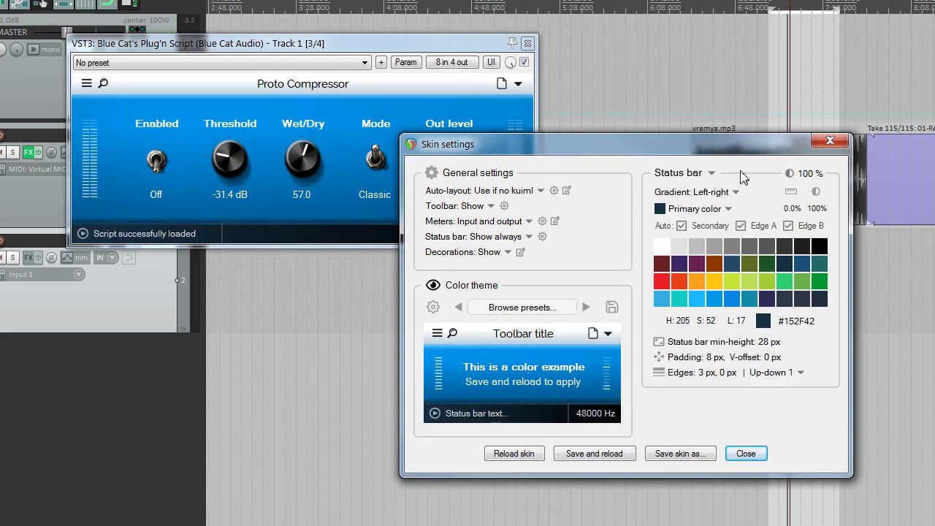
- Set Body background to flat orange #F69F1E with 0 px edges and 0% shading
left_click(713, 174)
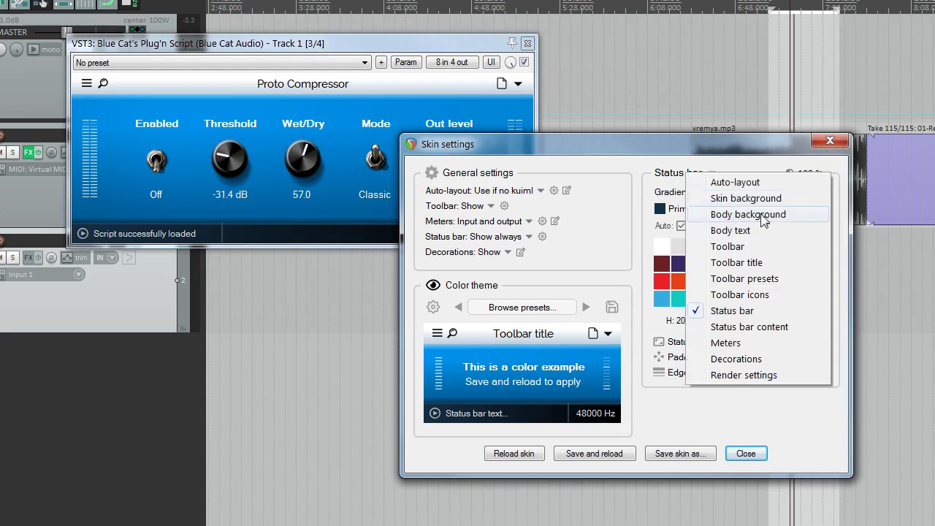
left_click(766, 217)
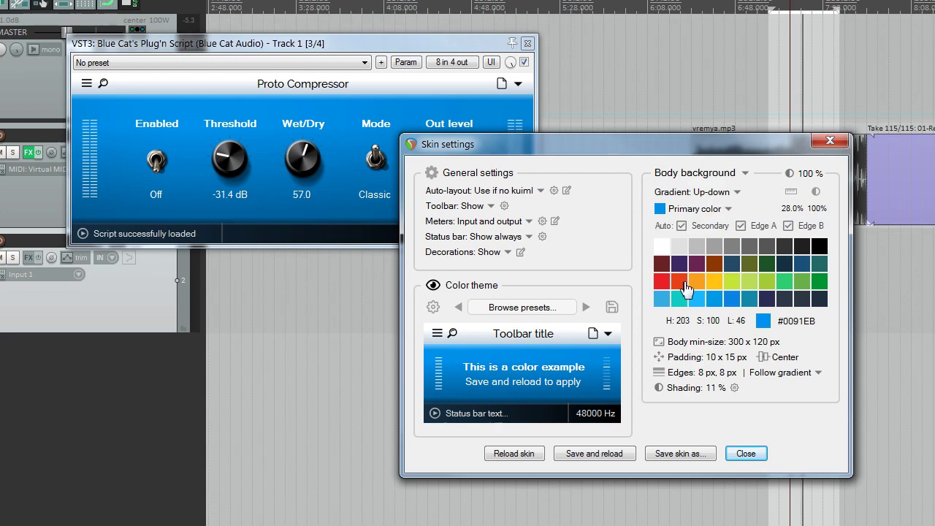
left_click(684, 287)
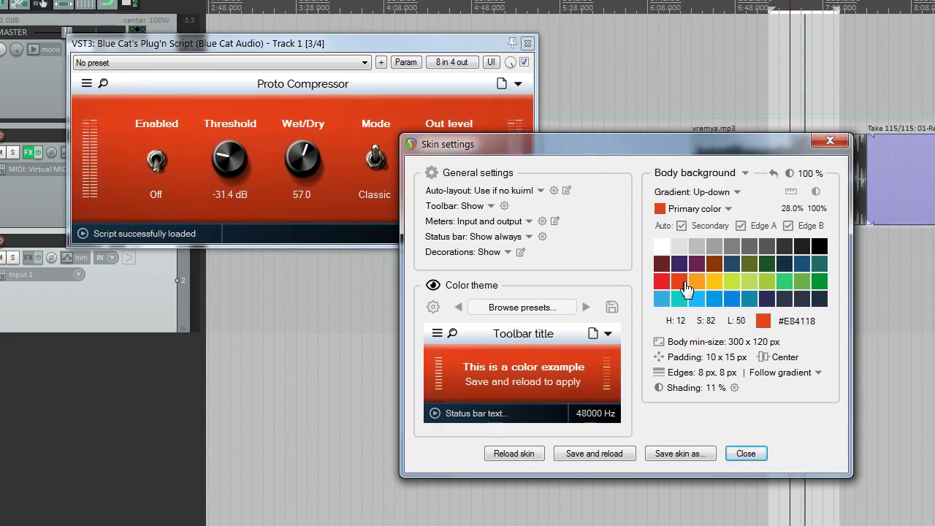
left_click(571, 337)
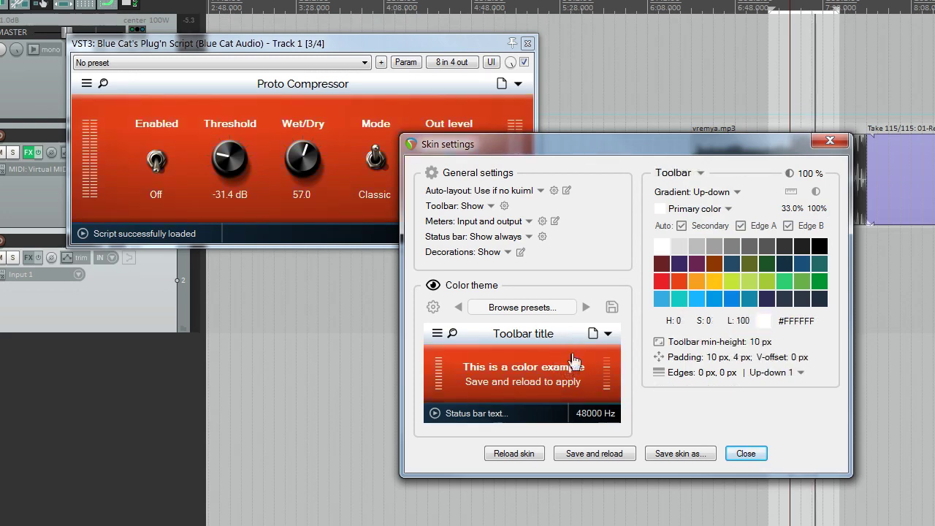
left_click(531, 416)
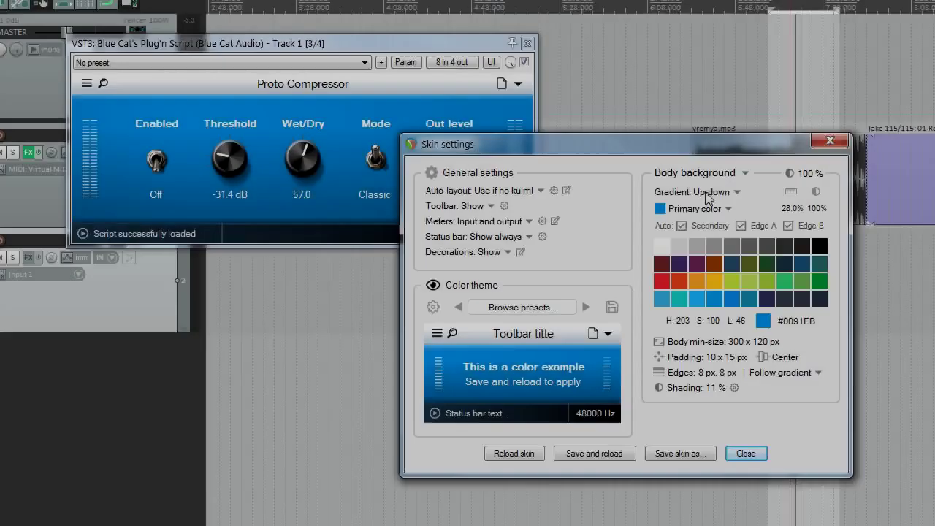
left_click(731, 192)
left_click(728, 208)
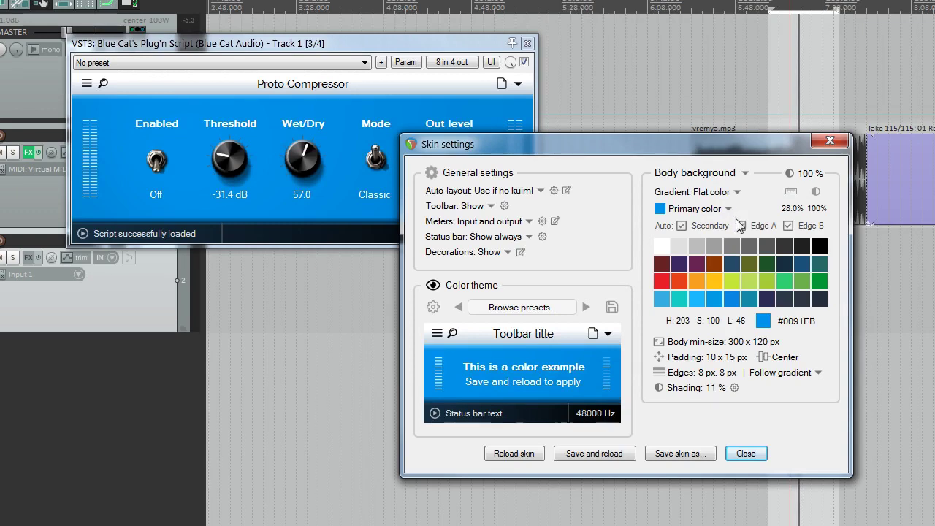
left_click(740, 226)
- Try an orange body background with lower lightness, then pink #FF99CC via its hex value
left_click(760, 359)
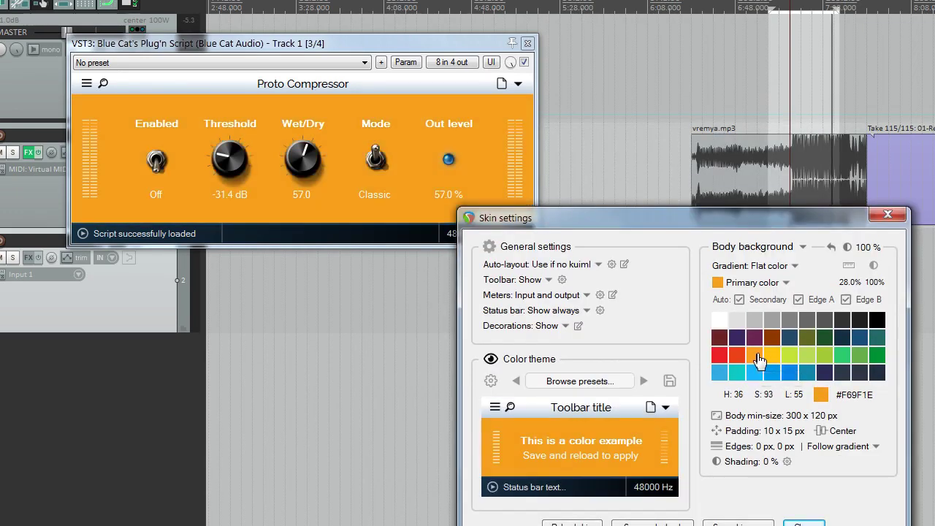
left_click_drag(797, 394, 743, 388)
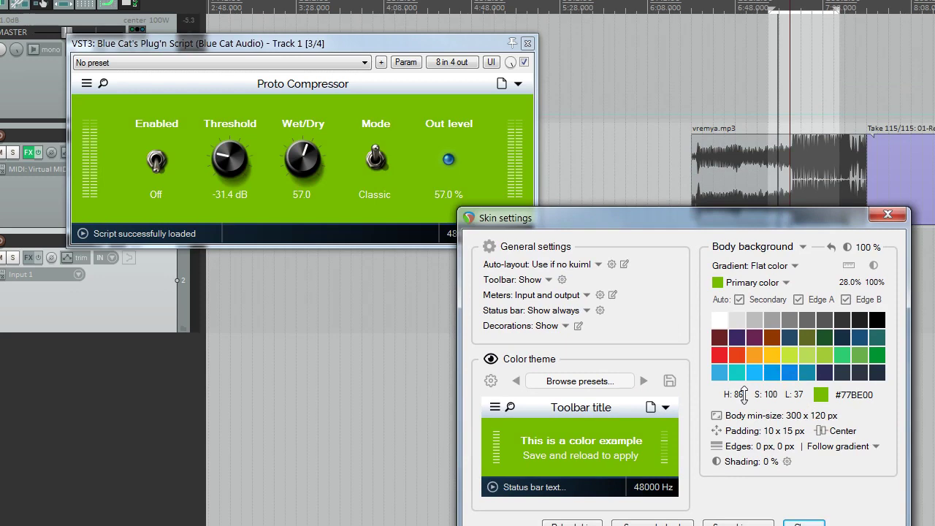
scroll(743, 394, "up", 5)
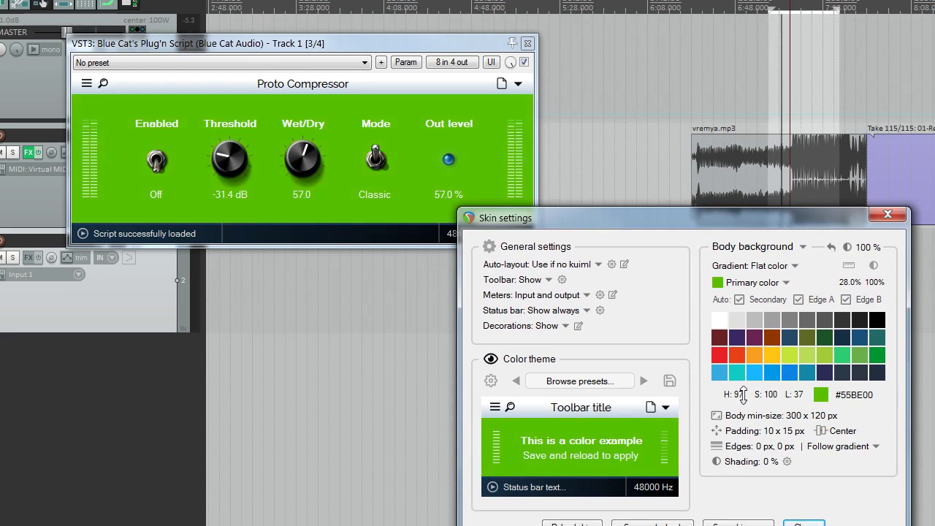
scroll(742, 394, "up", 8)
scroll(742, 395, "up", 3)
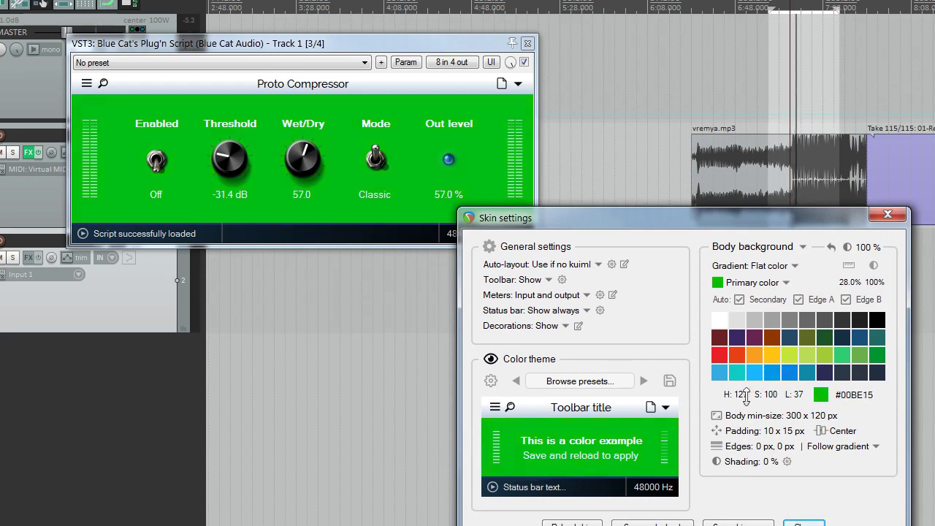
scroll(744, 394, "up", 1)
scroll(775, 395, "down", 4)
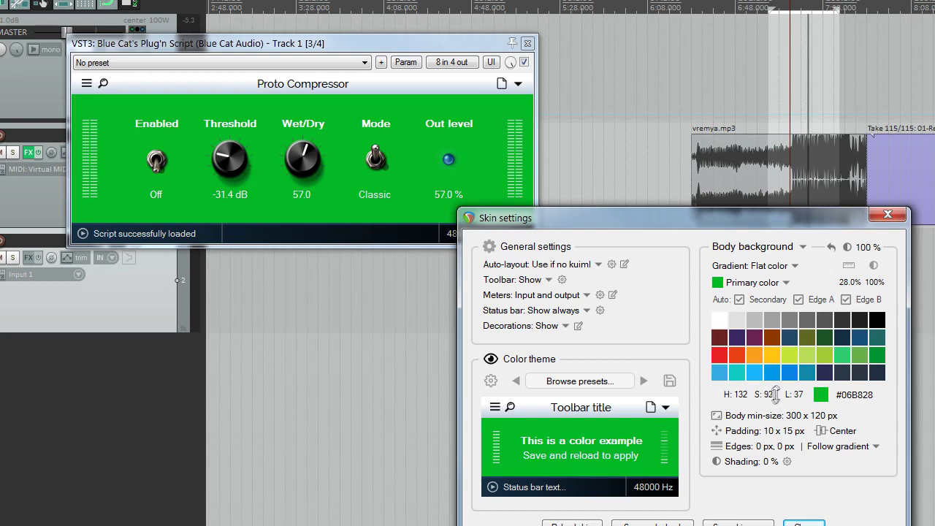
left_click(860, 397)
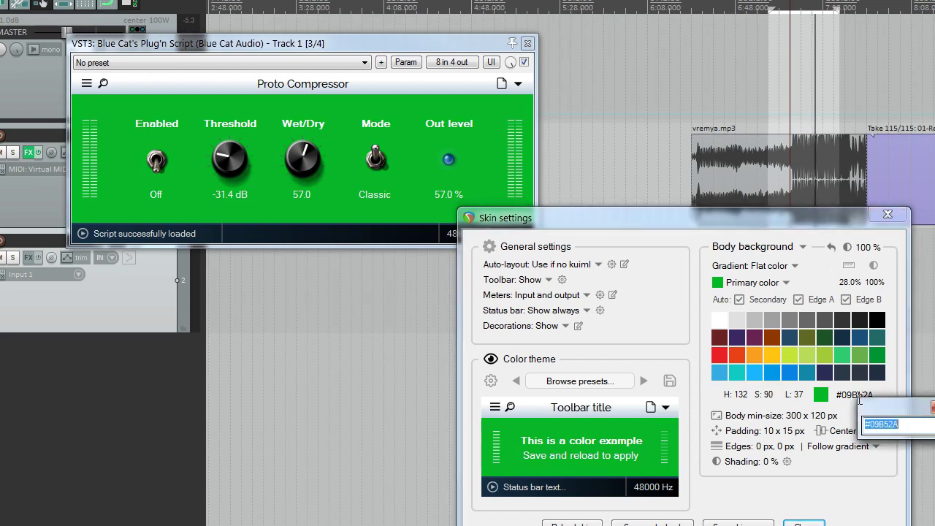
type("FF")
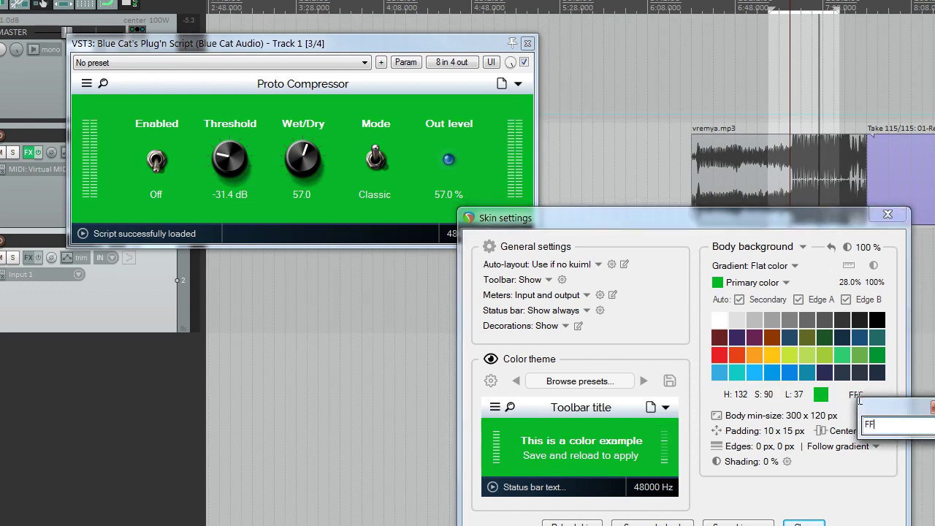
type("99CC")
key("Return")
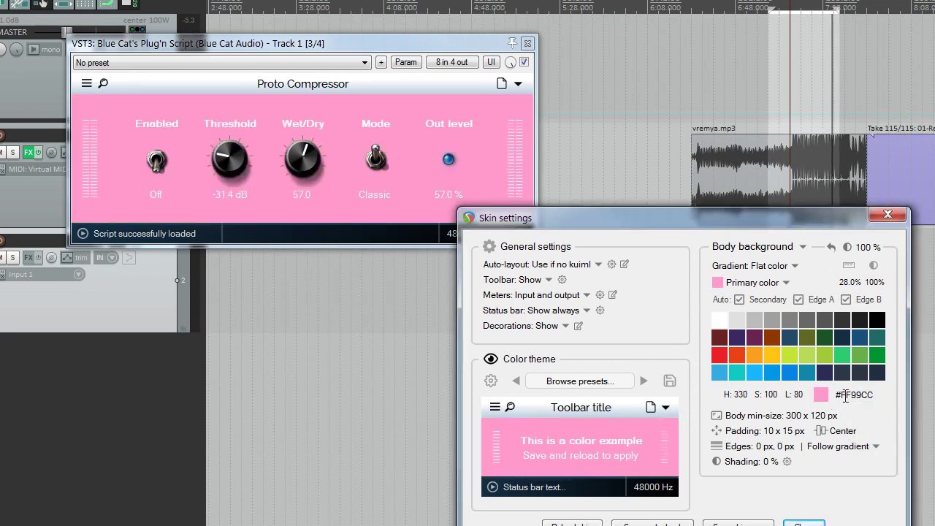
- Try brown and yellow-green swatches before settling on dark blue #244A67
left_click(774, 339)
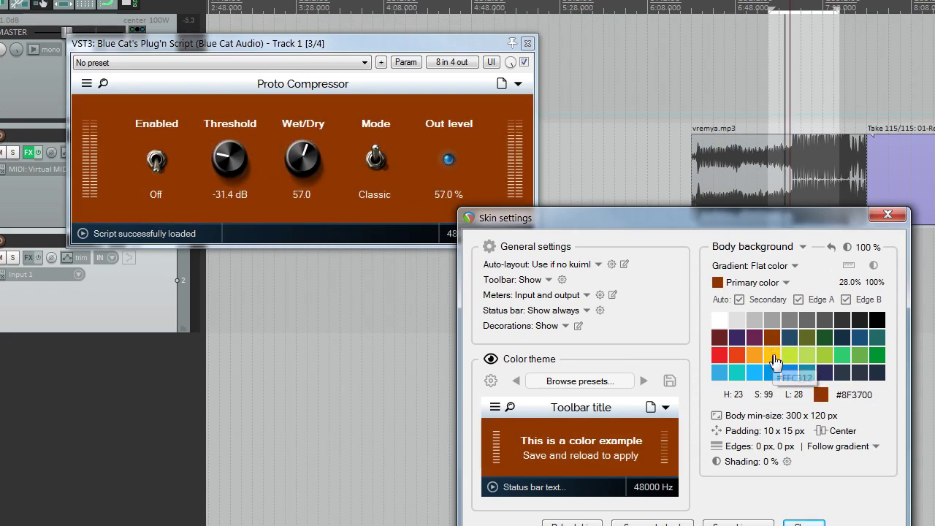
left_click(789, 356)
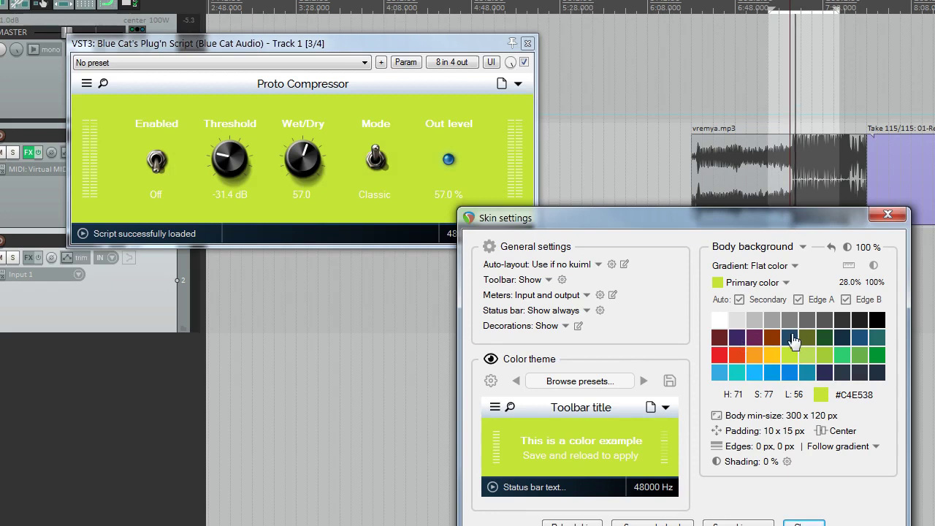
left_click(794, 341)
- Edit the secondary colour and cycle the gradient through Up-down, Down-up, To center and From center
left_click(770, 285)
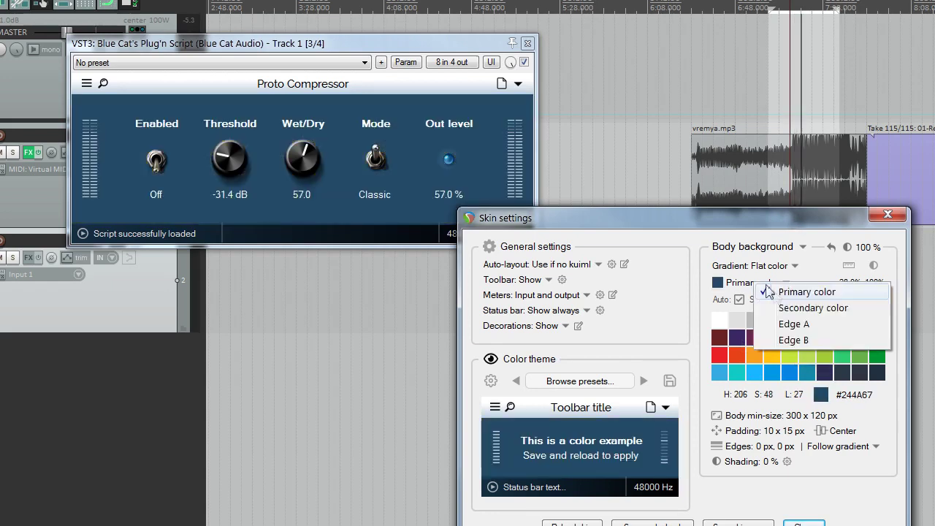
left_click(785, 309)
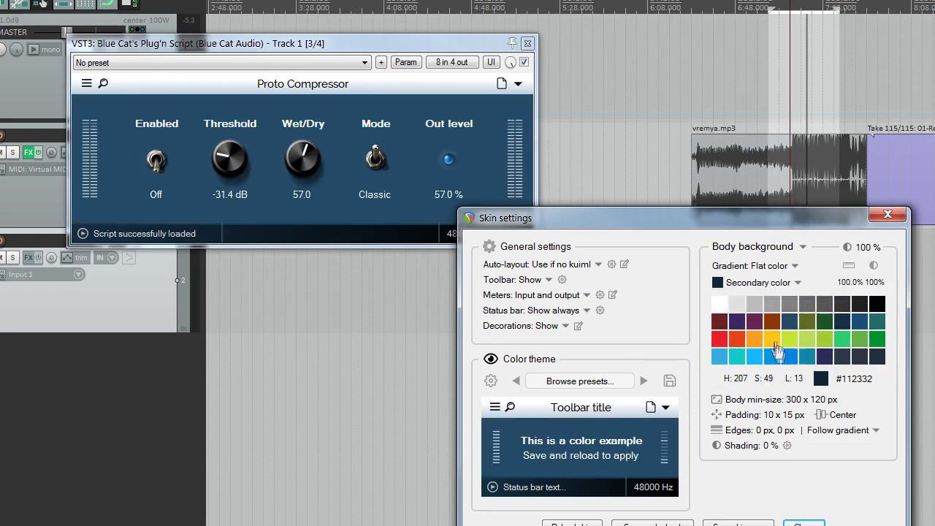
left_click(879, 306)
left_click(783, 267)
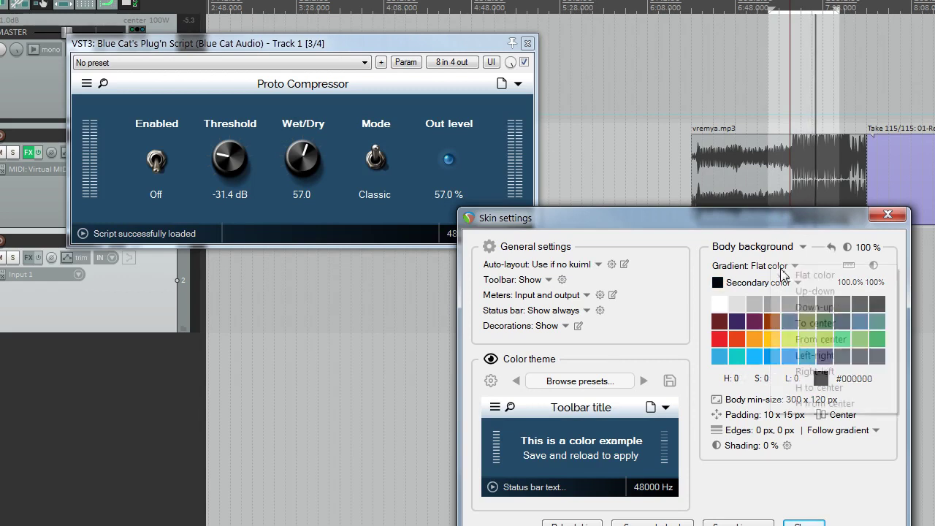
left_click(799, 289)
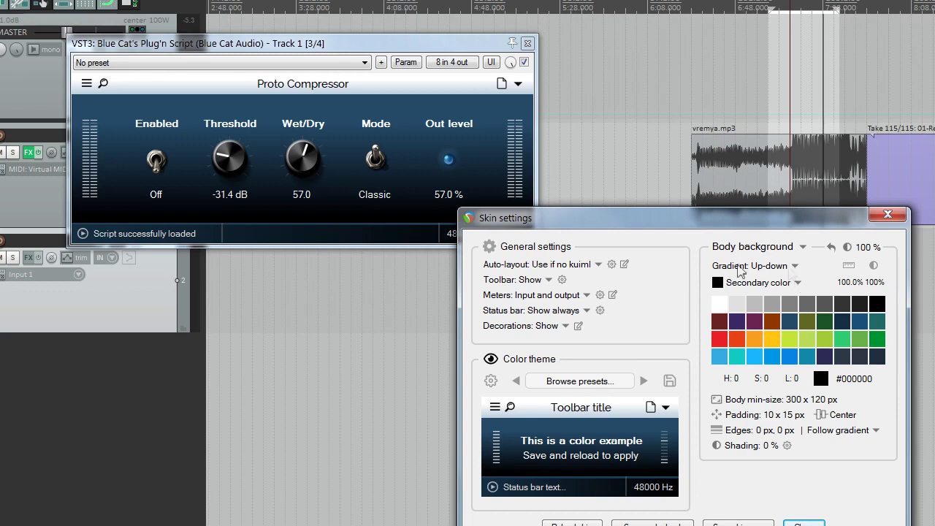
left_click(785, 266)
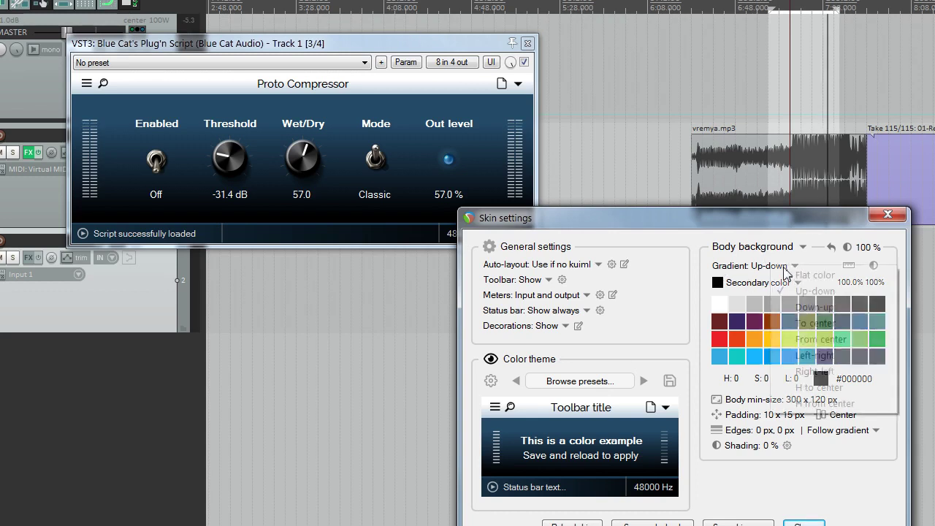
left_click(804, 309)
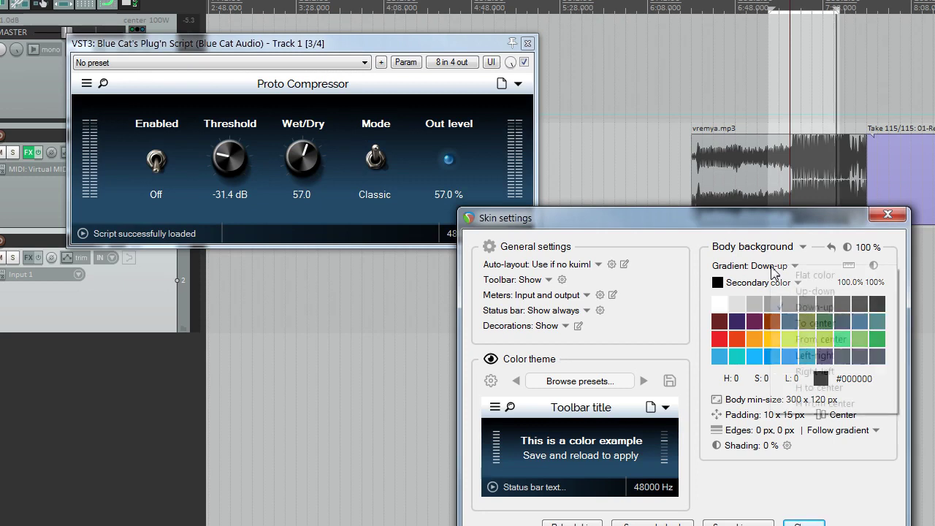
left_click(776, 268)
left_click(807, 324)
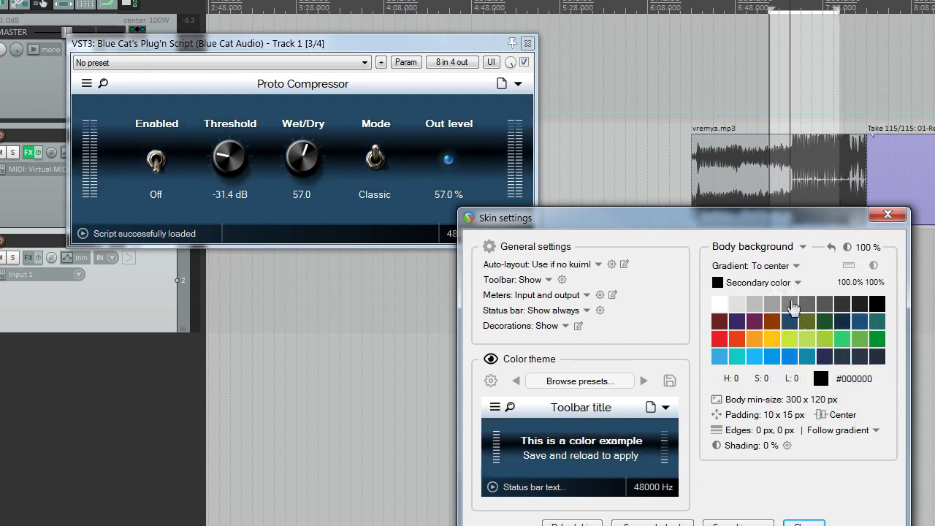
left_click(777, 266)
left_click(809, 334)
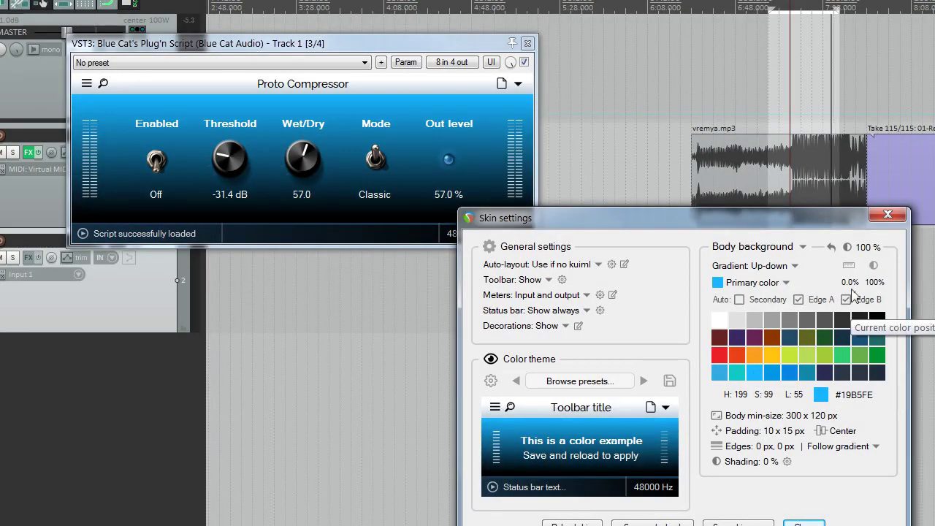
- Bring both primary colour position values down to 0%
left_click_drag(856, 285, 856, 283)
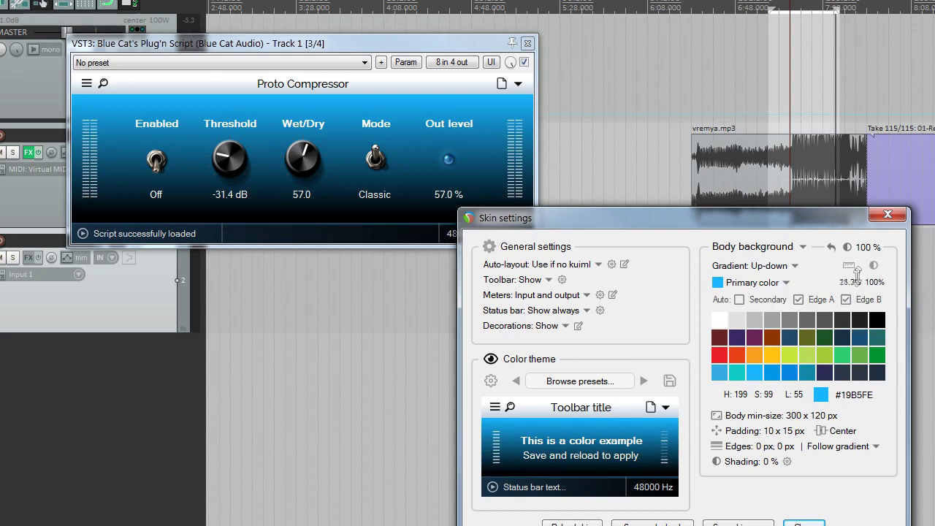
scroll(860, 271, "up", 1)
scroll(861, 267, "up", 1)
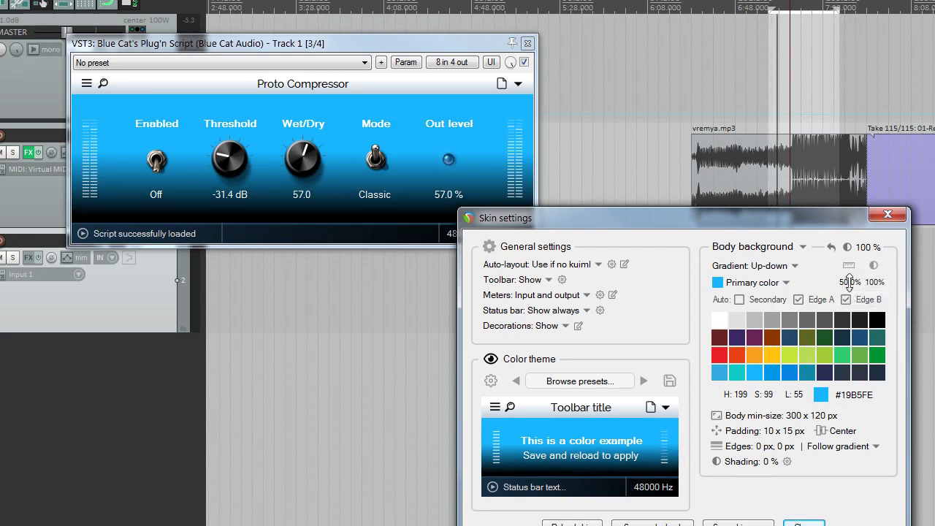
left_click_drag(849, 285, 848, 321)
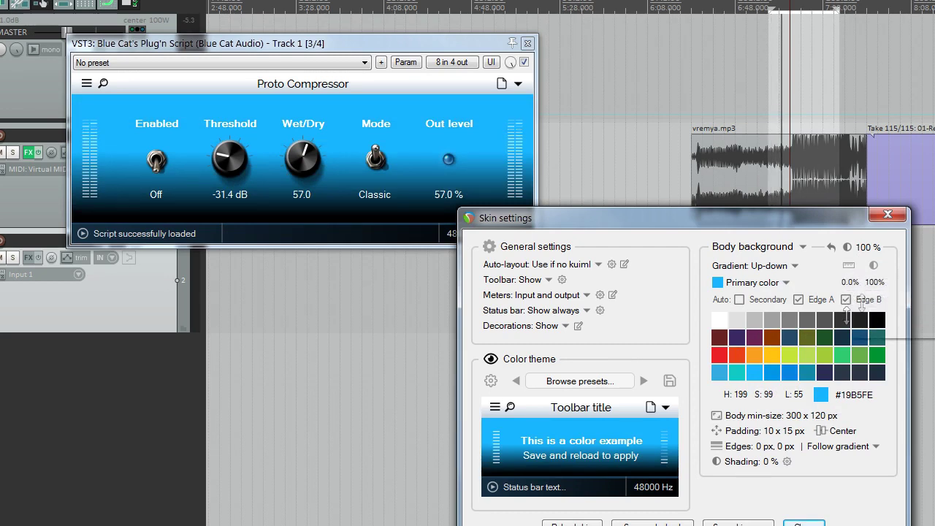
left_click_drag(875, 285, 877, 335)
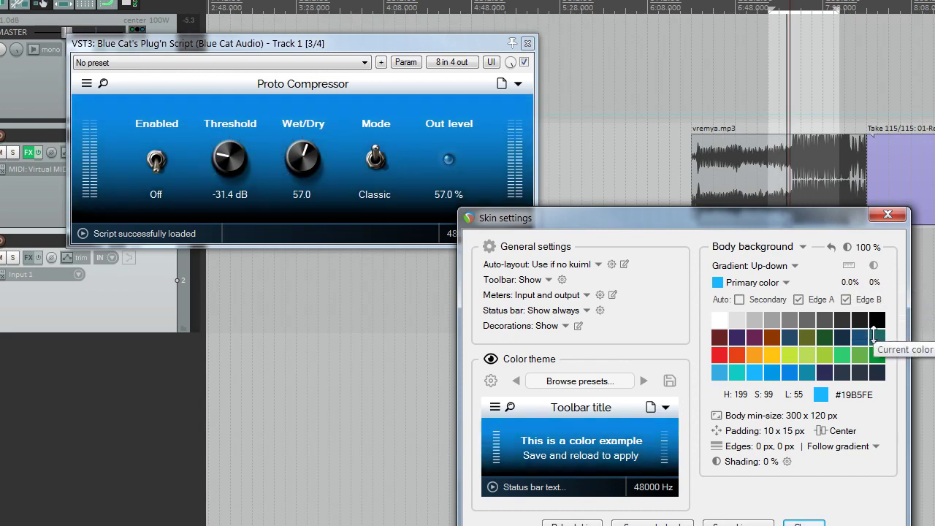
- Make the skin background grey #9F9F9F
left_click(730, 248)
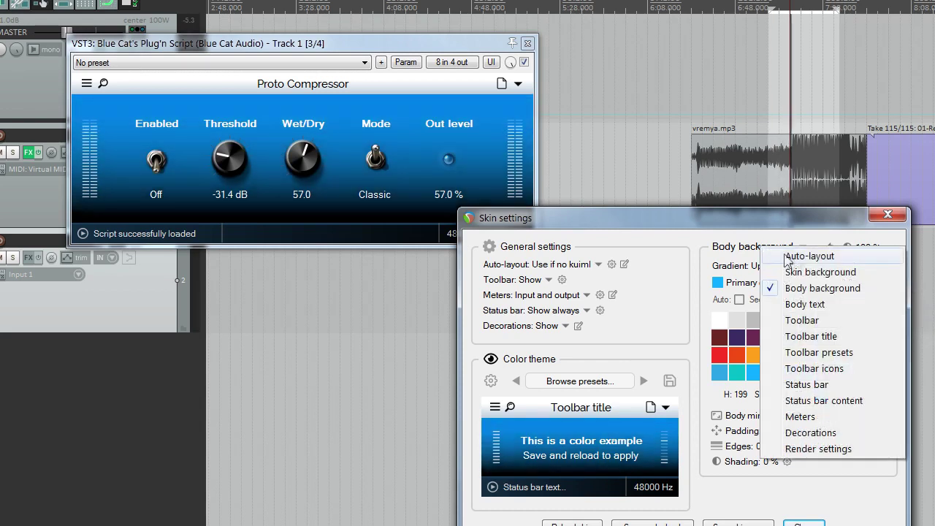
left_click(801, 272)
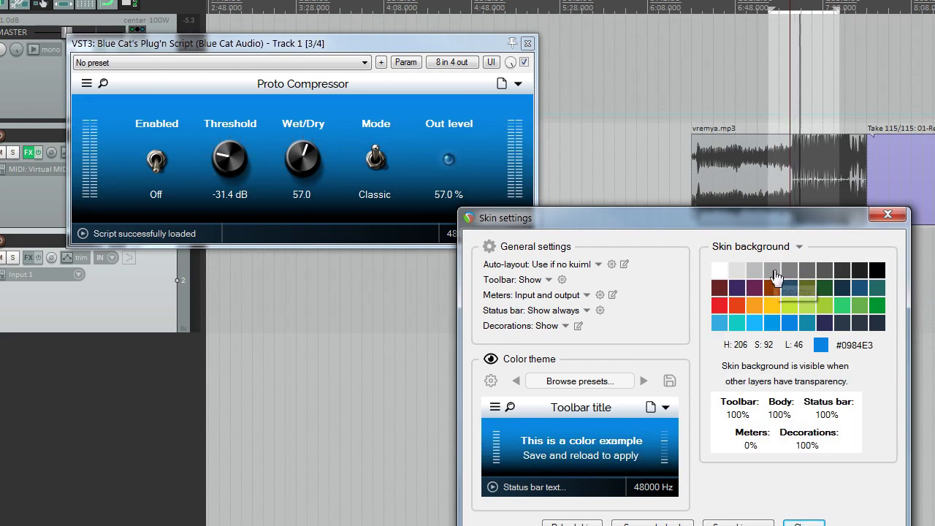
left_click(772, 270)
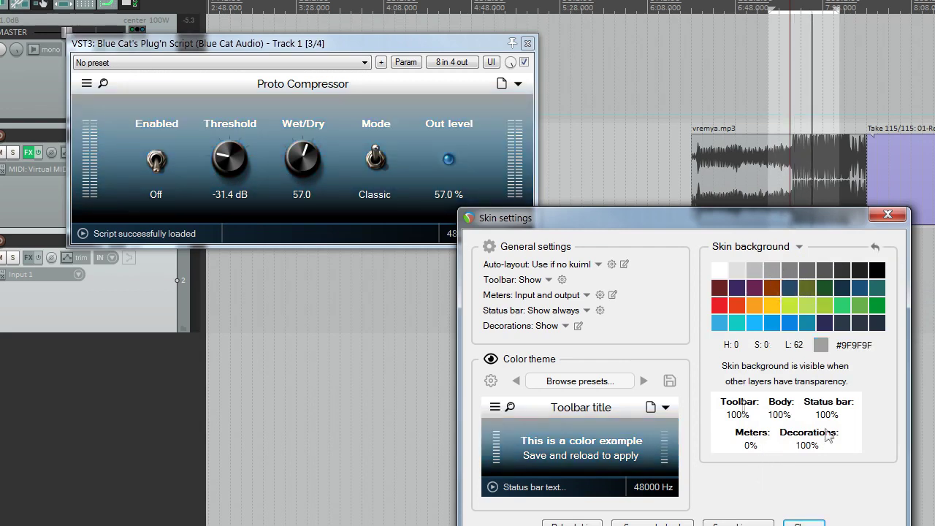
- Test transparent body, toolbar and status bar layers, then set all layers and meters to 100%
left_click_drag(780, 414, 776, 504)
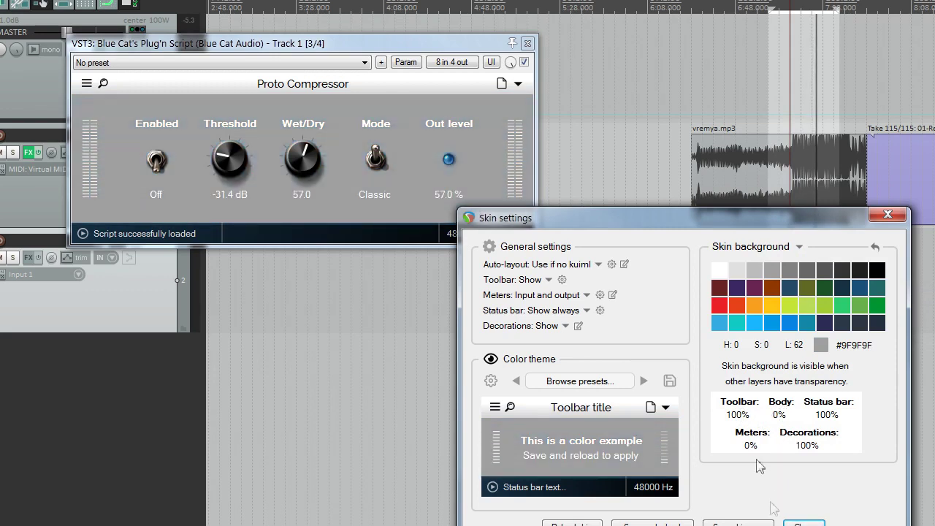
left_click_drag(736, 414, 737, 456)
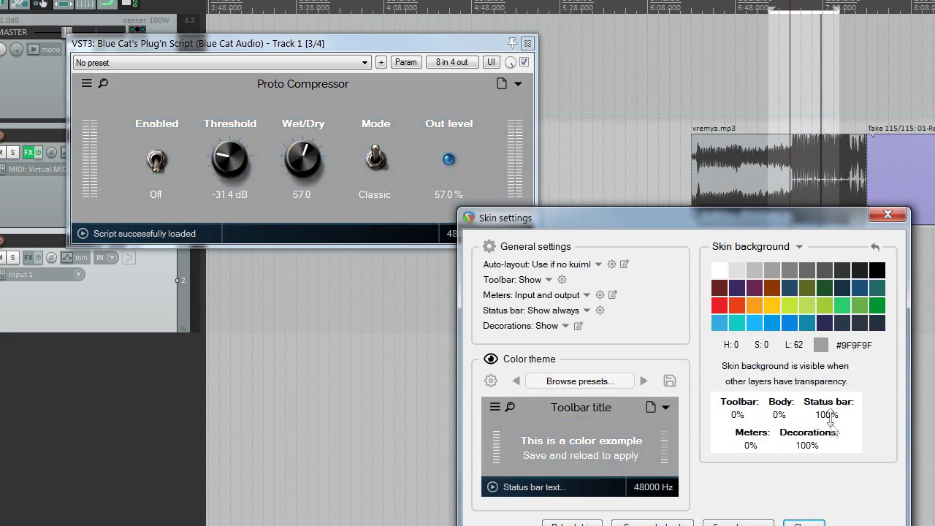
left_click_drag(827, 414, 828, 522)
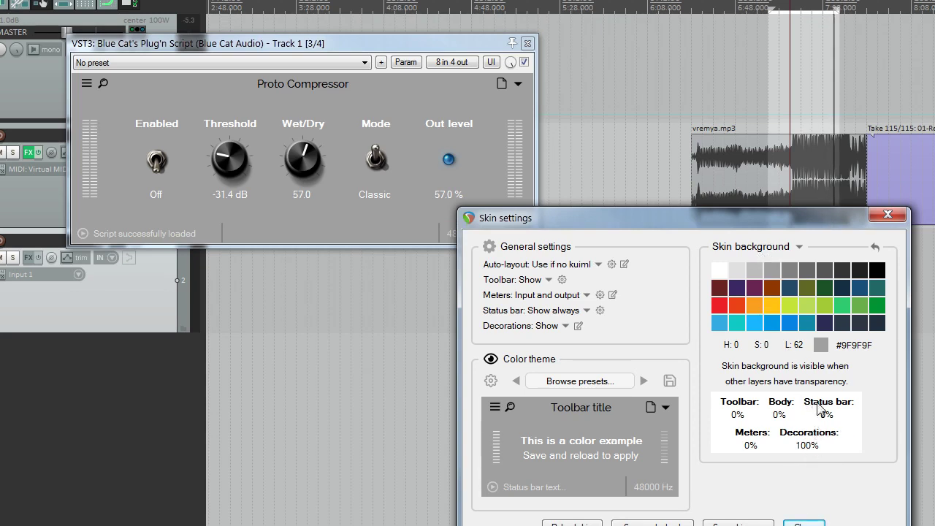
double_click(742, 413)
double_click(777, 414)
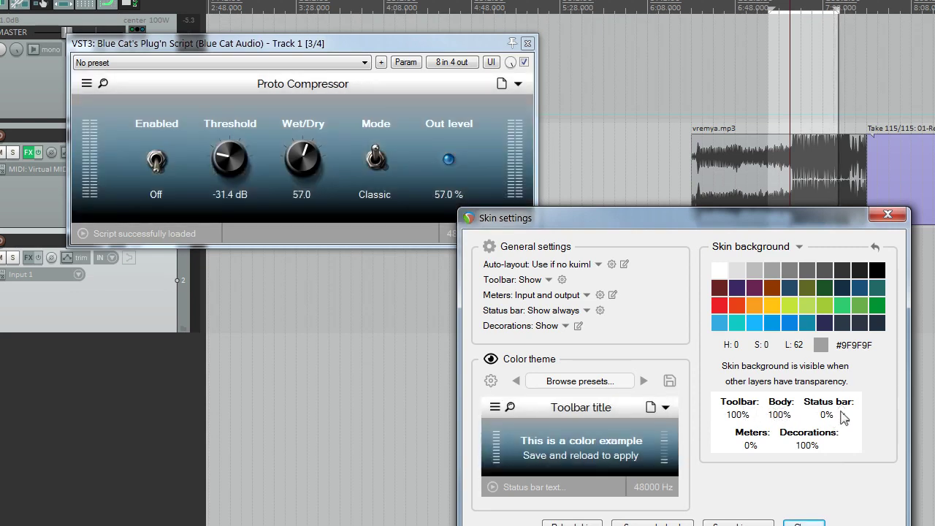
double_click(828, 414)
double_click(751, 445)
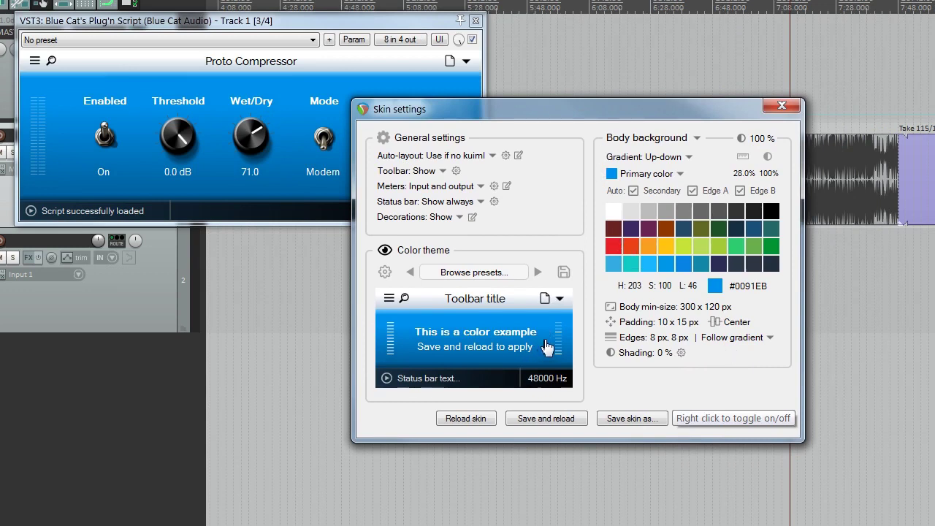
- Choose From center in the body background's Gradient list
left_click(676, 157)
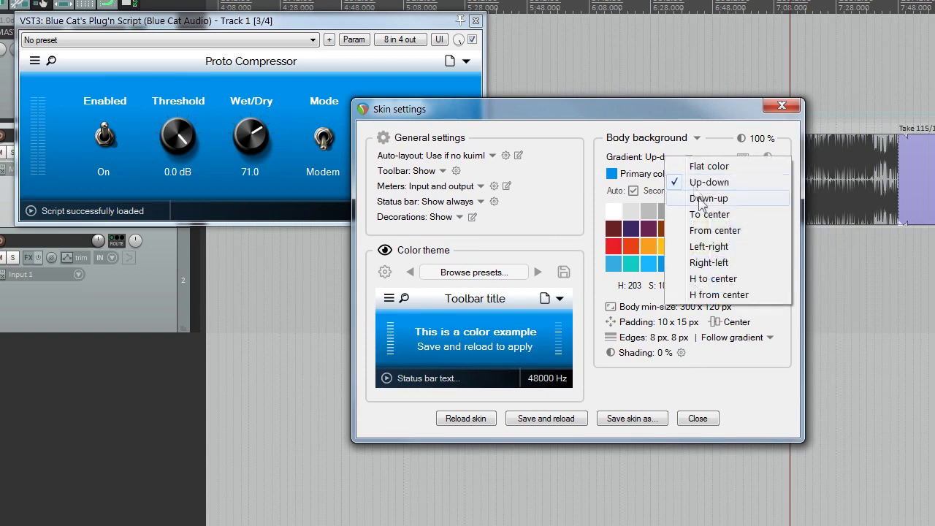
left_click(767, 229)
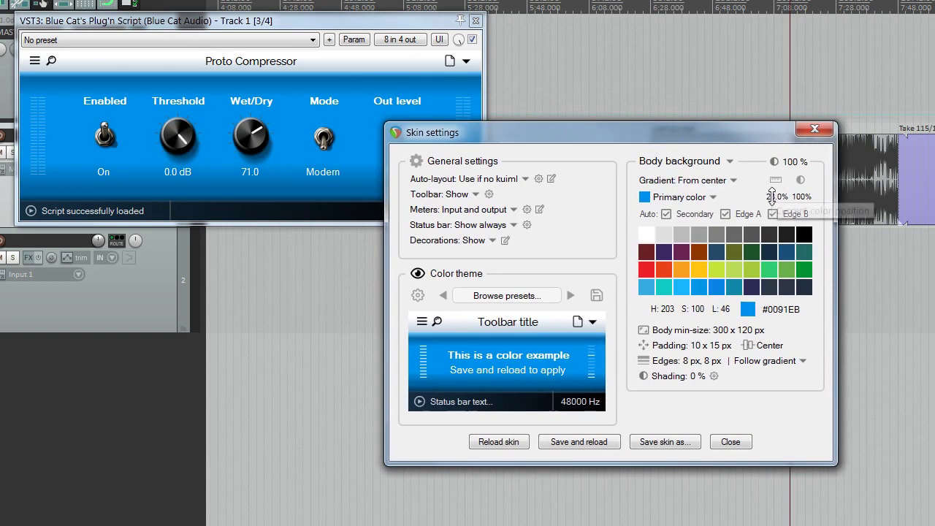
- Settle the primary colour position at about 1.7% and the gradient shift at about -3.3%
left_click_drag(771, 194, 777, 198)
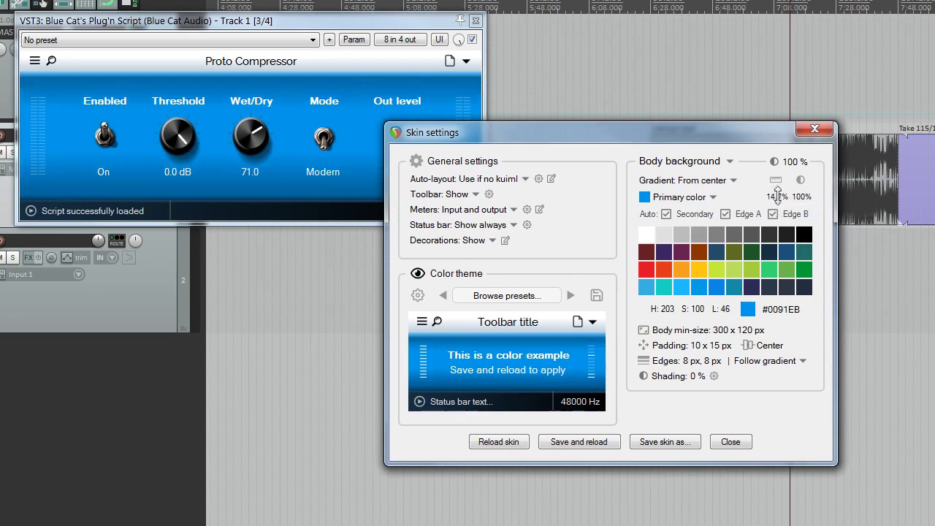
left_click_drag(777, 196, 775, 199)
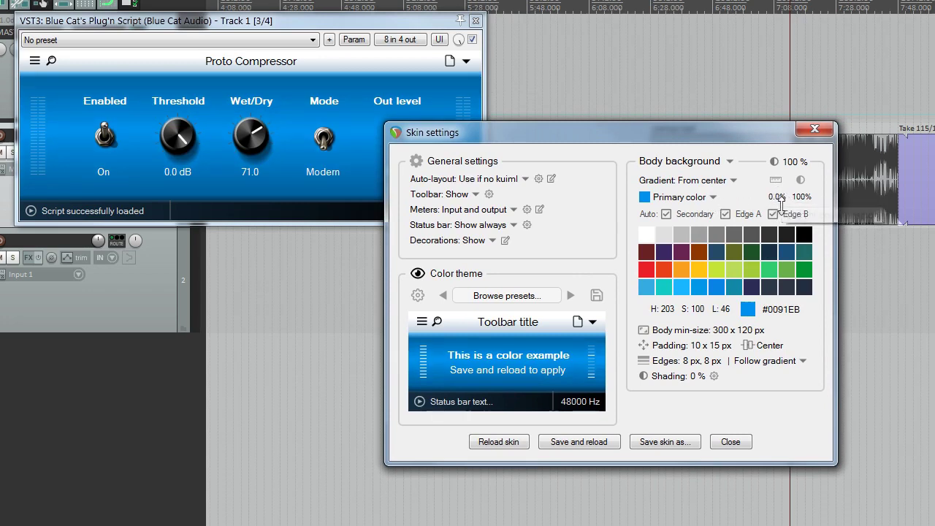
left_click_drag(781, 199, 782, 197)
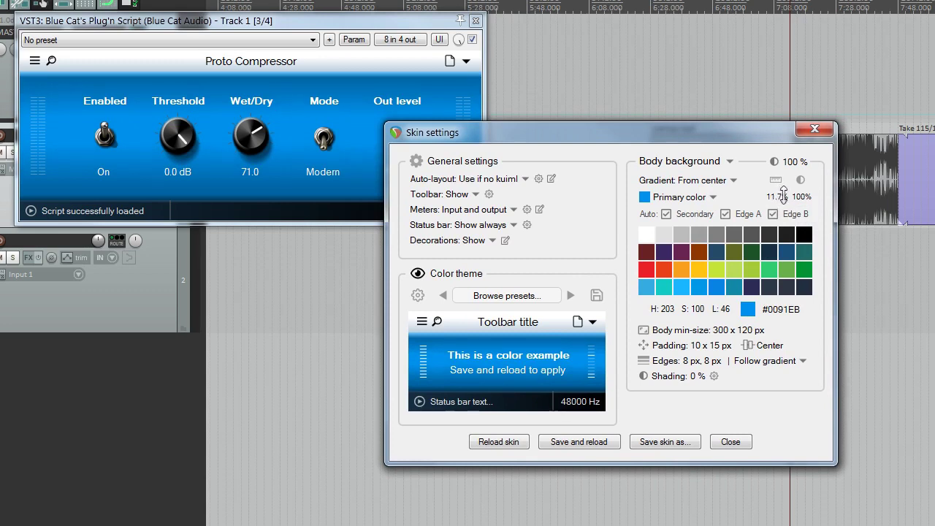
left_click_drag(781, 196, 779, 198)
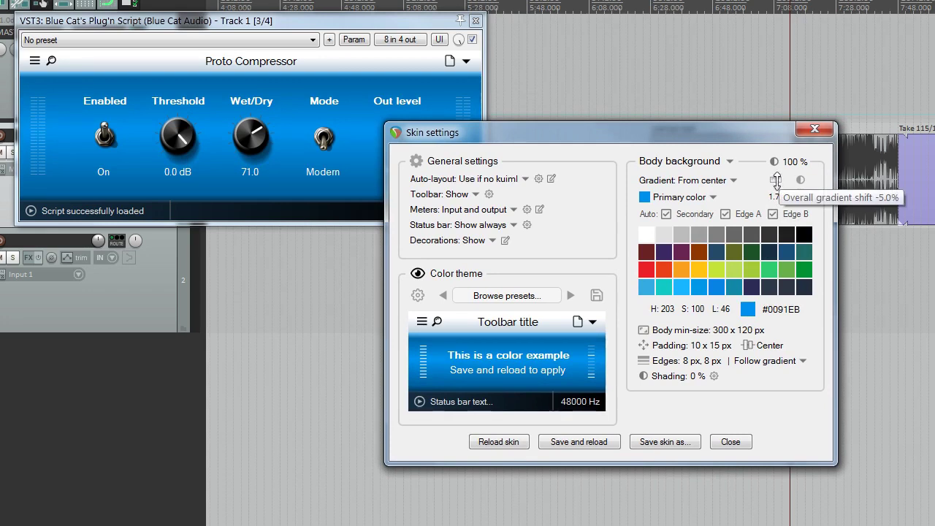
left_click_drag(775, 180, 776, 180)
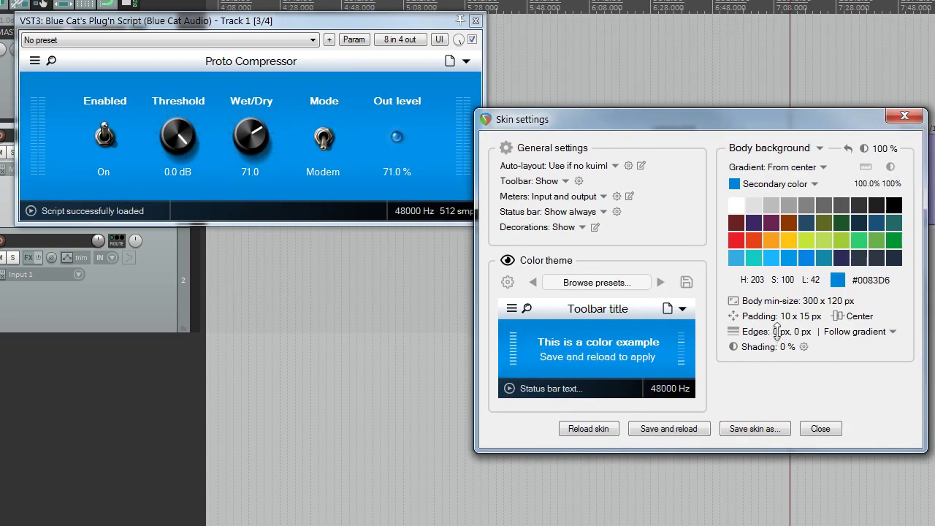
- Widen the body edges to 8 px and switch to editing the Edge A, then Edge B colour
left_click_drag(776, 331, 810, 333)
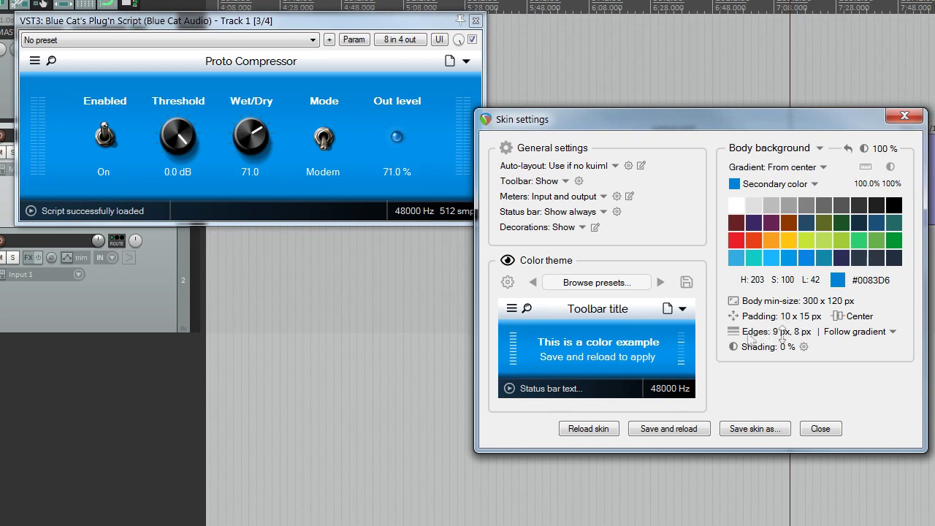
left_click(798, 184)
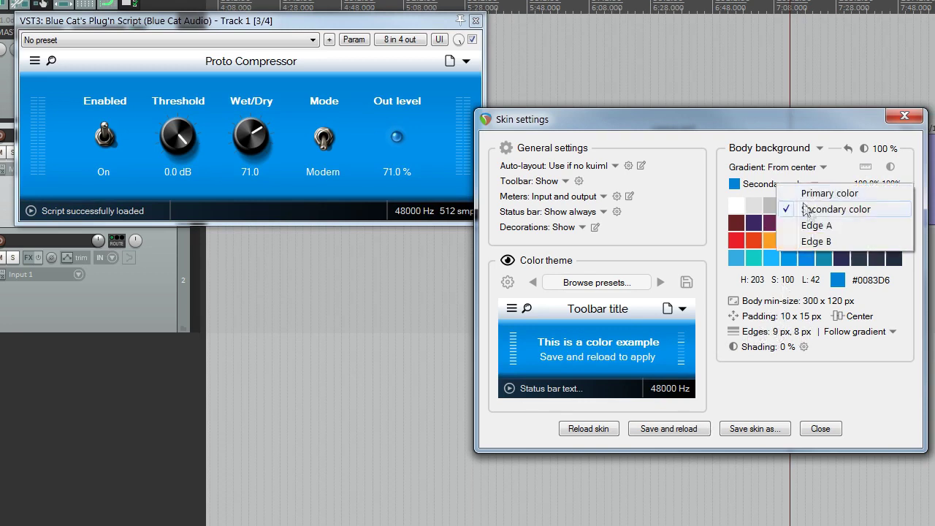
left_click(815, 226)
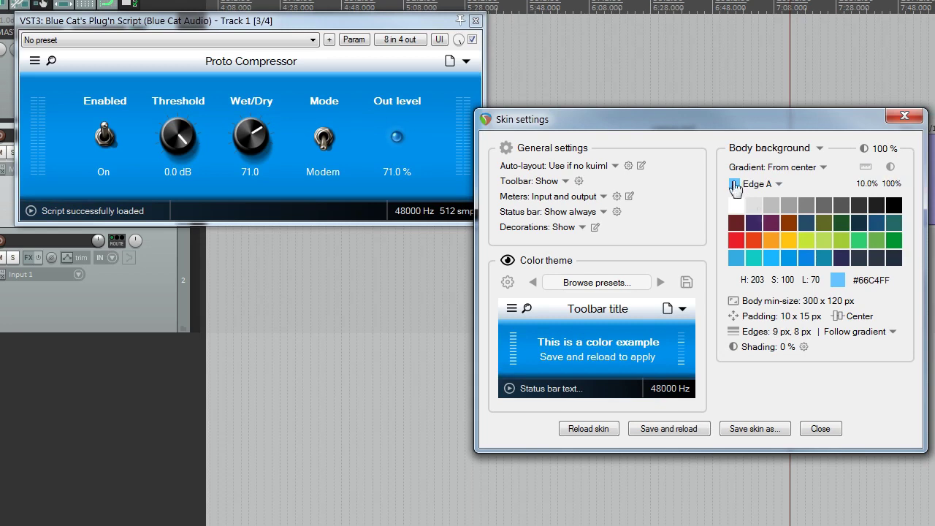
left_click(775, 184)
left_click(790, 242)
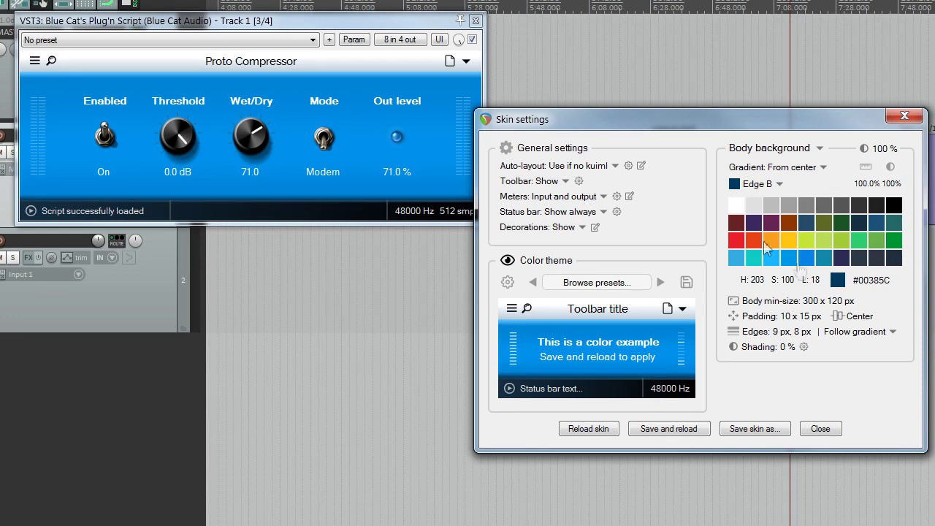
- Shrink the edge width to 0 px, then widen it back to 7 px
left_click_drag(774, 398, 776, 407)
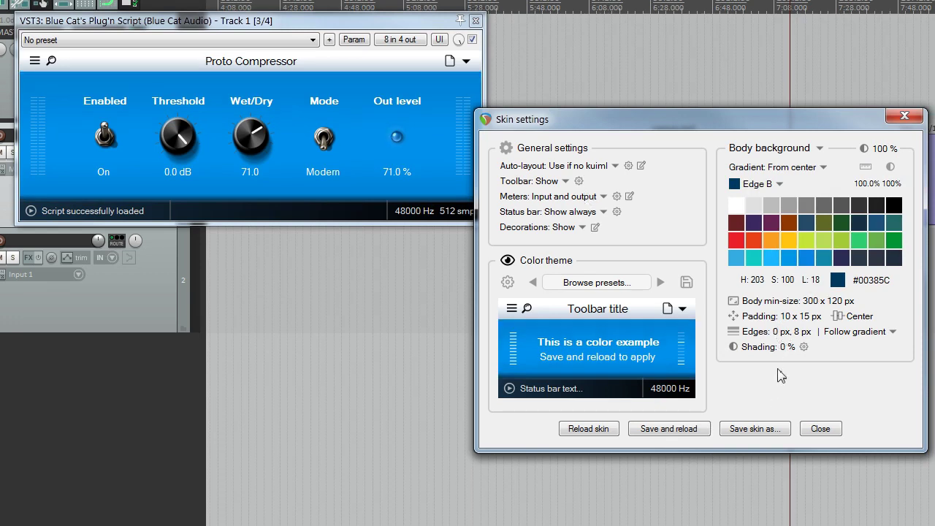
left_click_drag(782, 331, 782, 320)
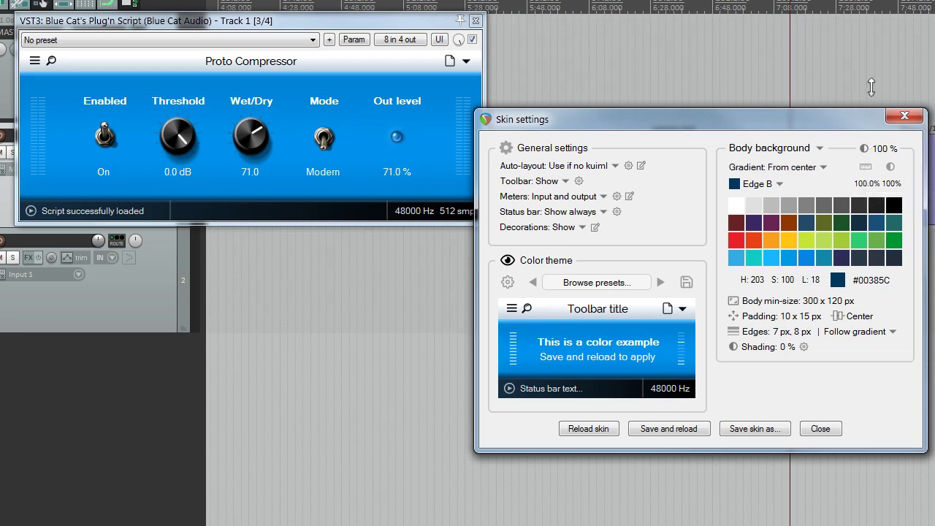
left_click(737, 204)
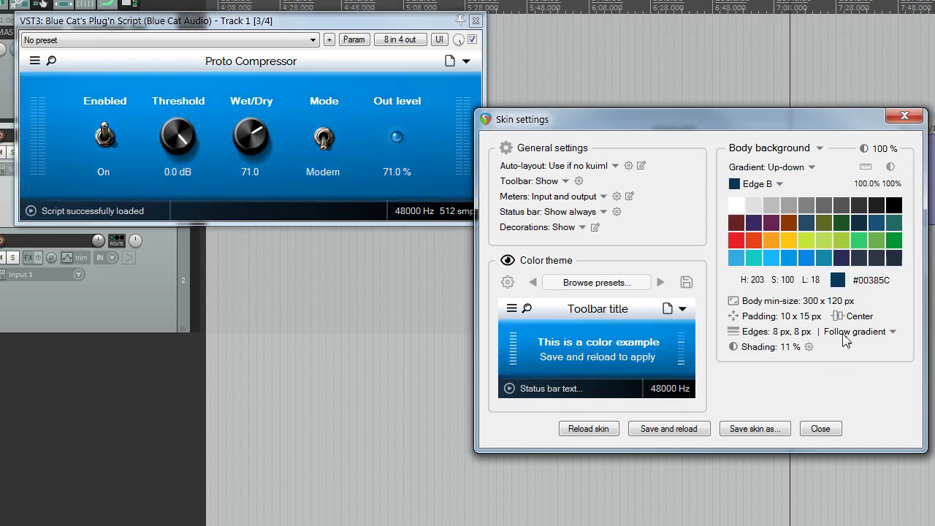
- Set the edge shading to Up-down 1, then Up-down 2
left_click(844, 332)
left_click(895, 358)
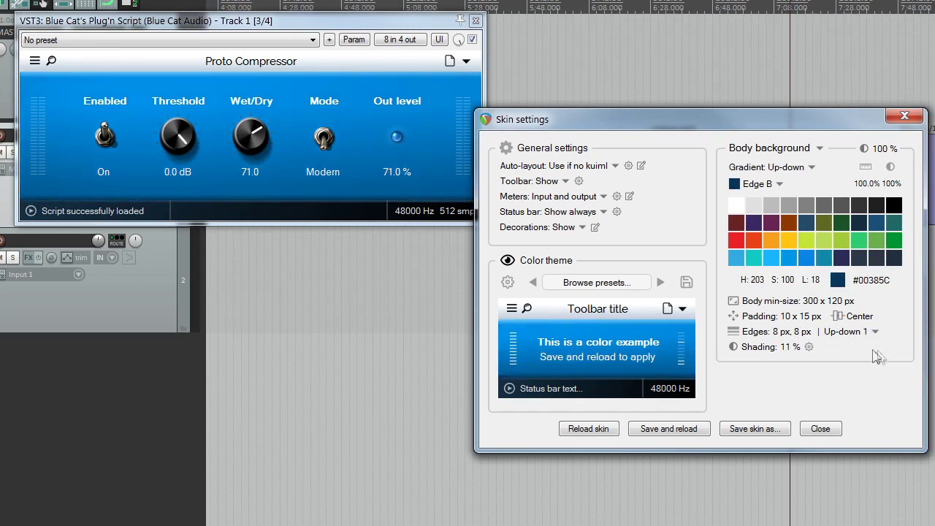
left_click(850, 333)
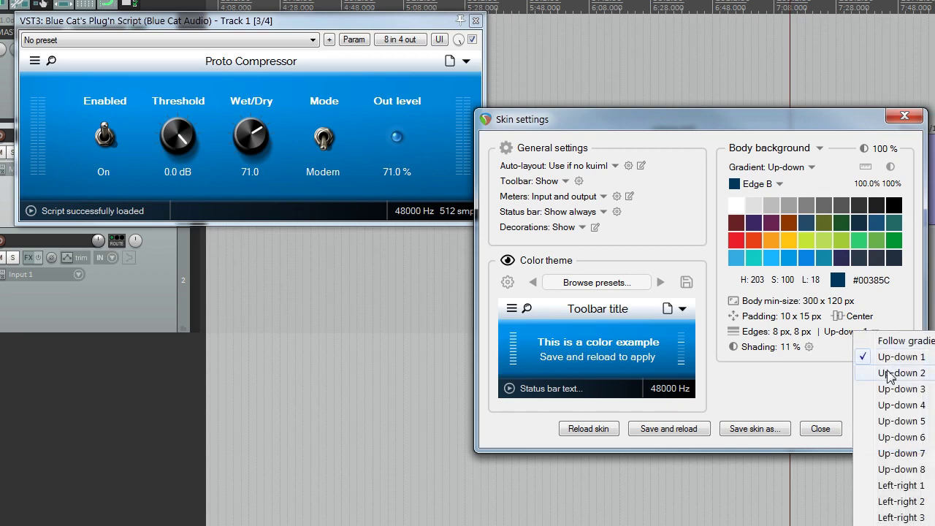
left_click(890, 374)
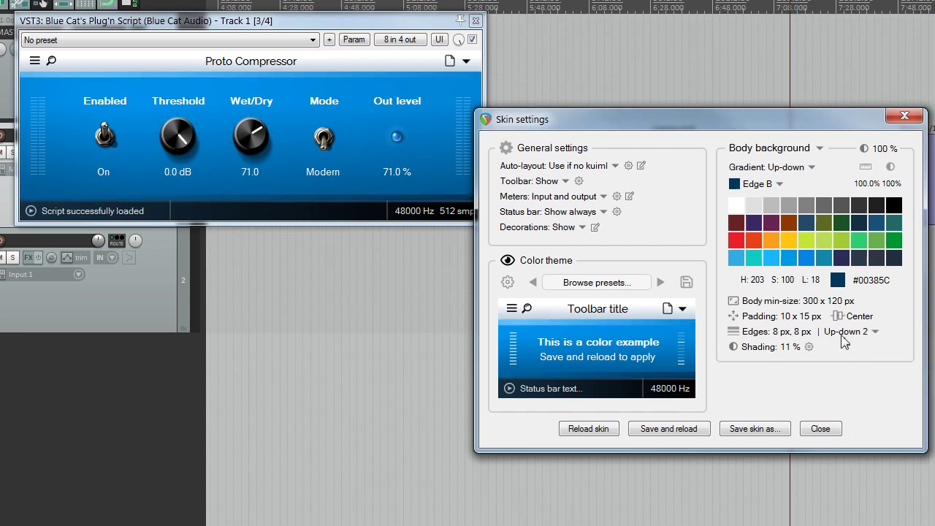
- Move the Skin settings window up-right and make the body gradient run Left-right
scroll(843, 342, "down", 6)
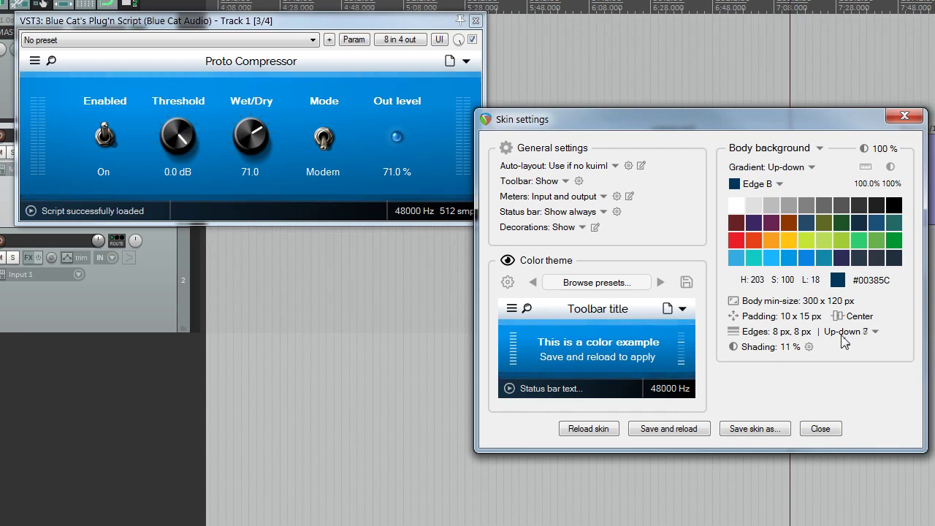
scroll(814, 332, "down", 2)
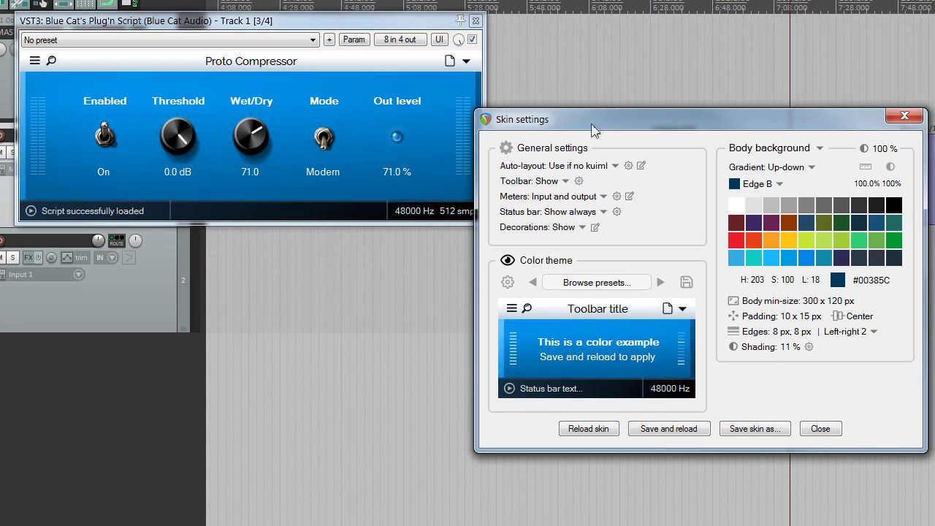
left_click_drag(593, 127, 645, 92)
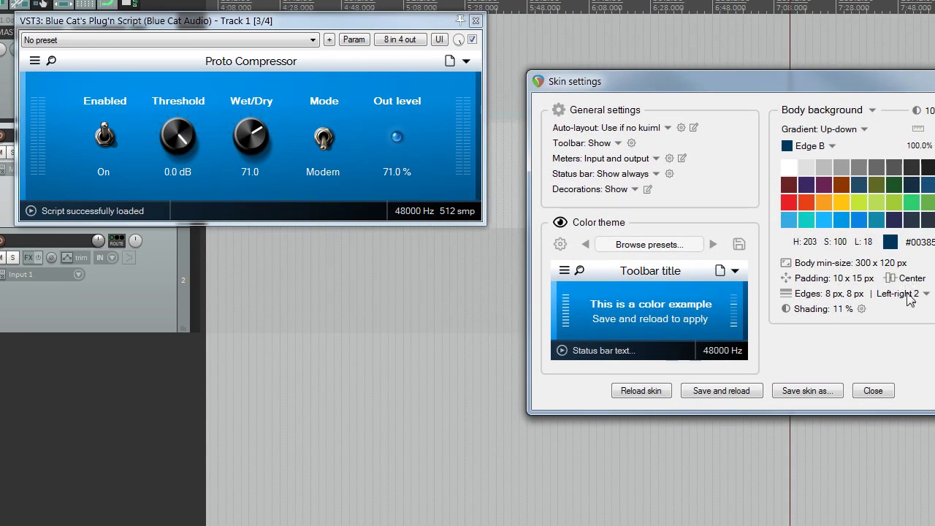
scroll(909, 299, "down", 1)
scroll(909, 299, "down", 1)
left_click(847, 132)
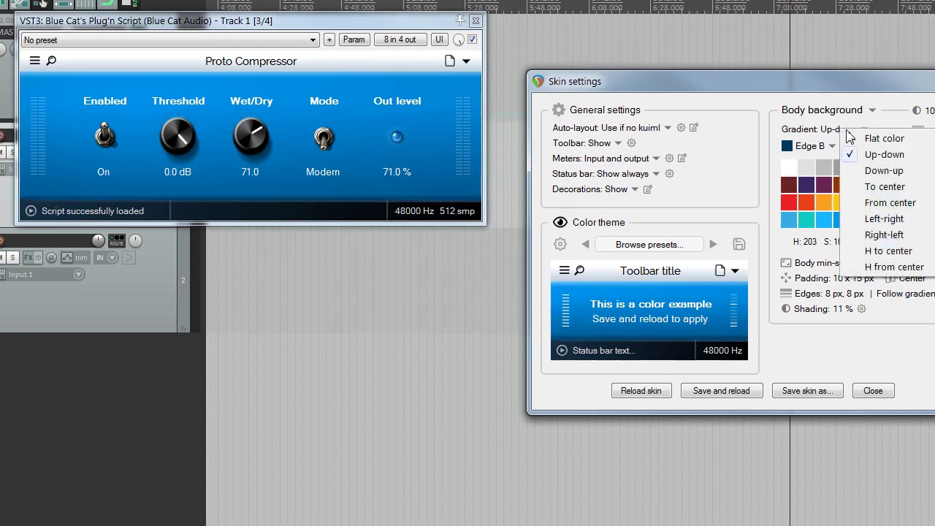
left_click(892, 219)
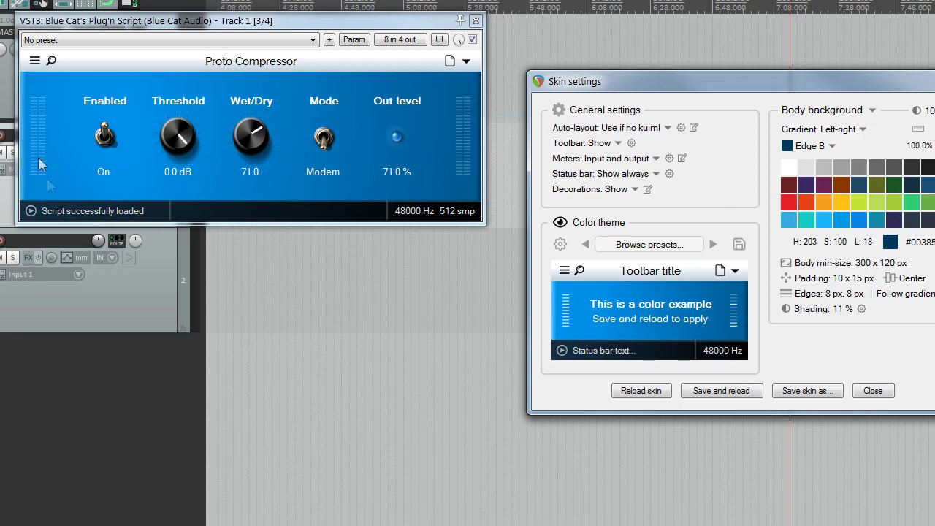
- Reapply Up-down 2 edge shading and move the settings window back down-left
left_click(932, 307)
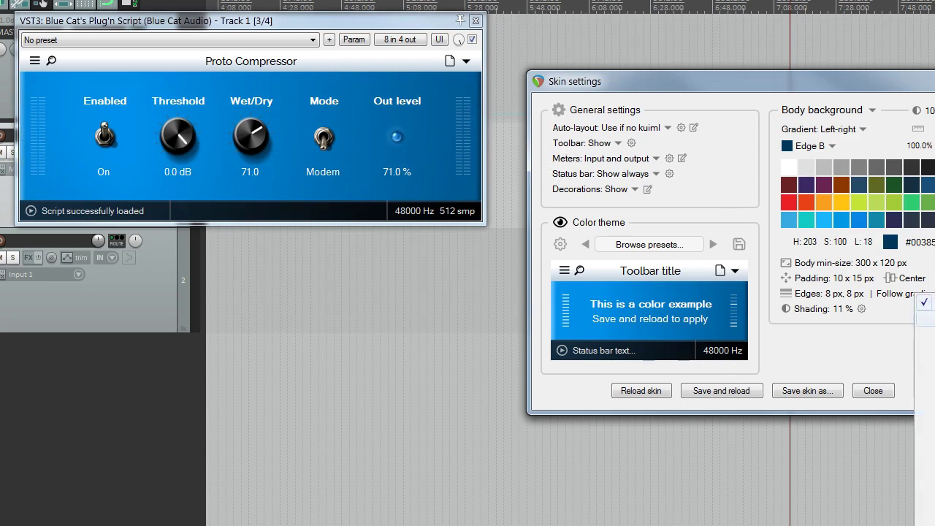
left_click(926, 333)
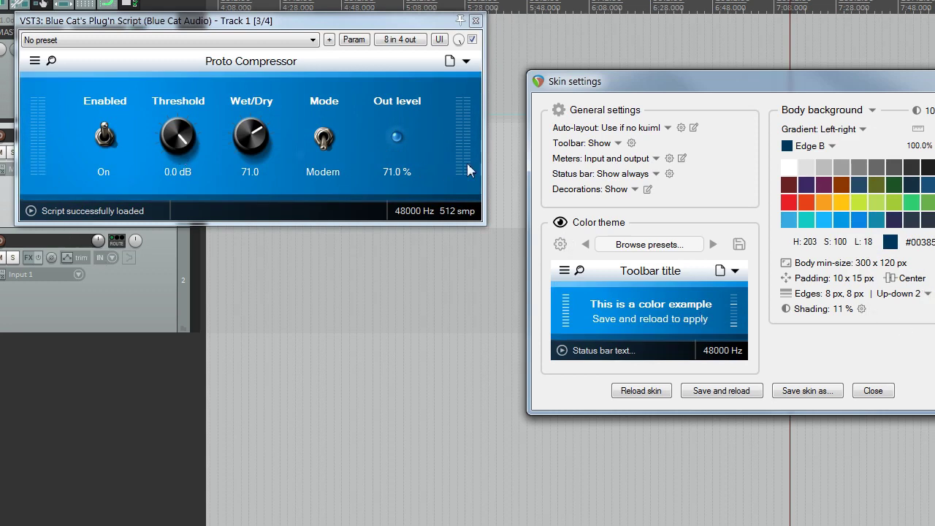
left_click_drag(661, 81, 610, 131)
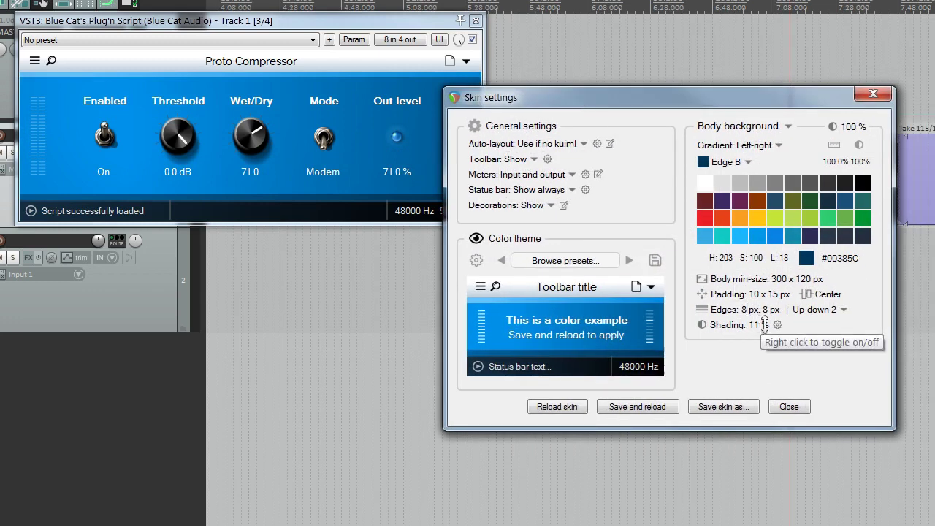
- Push body shading from 73% to 100%, with outer radius 434 px then 1 px
mouse_move(759, 326)
left_mouse_down()
mouse_move(759, 366)
mouse_move(763, 278)
mouse_move(786, 382)
left_mouse_up()
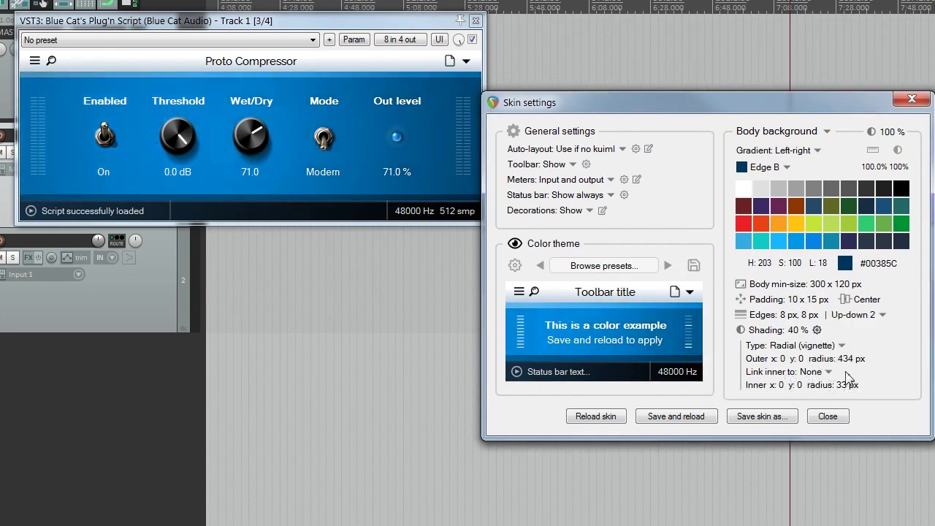
left_click_drag(842, 363, 848, 362)
left_click_drag(791, 325, 792, 321)
mouse_move(847, 358)
left_mouse_down()
mouse_move(849, 369)
mouse_move(847, 354)
left_mouse_up()
- Switch the shading type to Linear and reposition its outer (x 257) and inner points
left_click(812, 347)
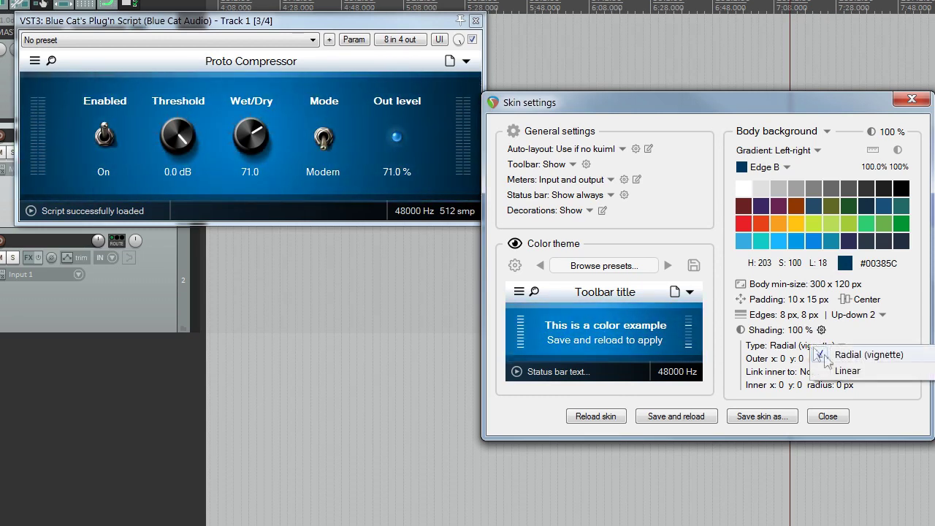
left_click(834, 372)
left_click_drag(787, 358, 785, 348)
left_click_drag(806, 385, 785, 390)
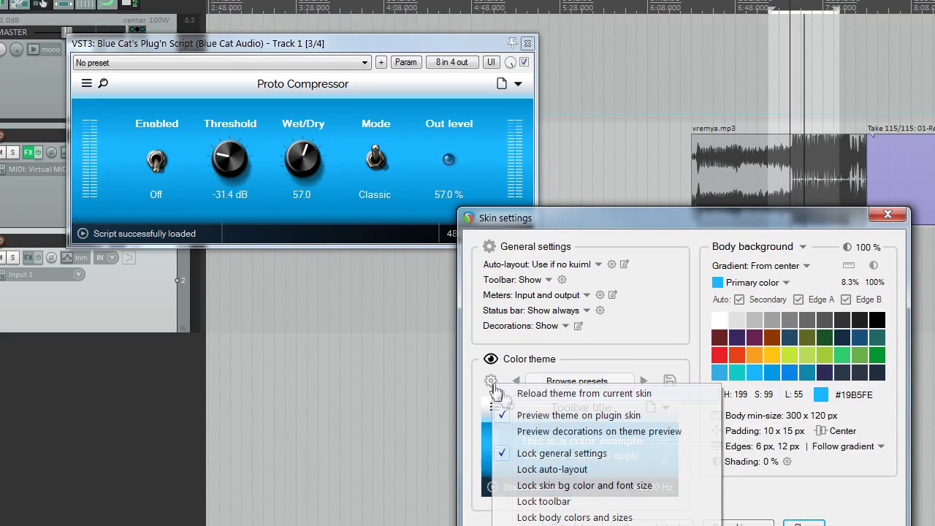
- Reload the colour theme from the current skin and make the primary body colour olive
left_click(515, 396)
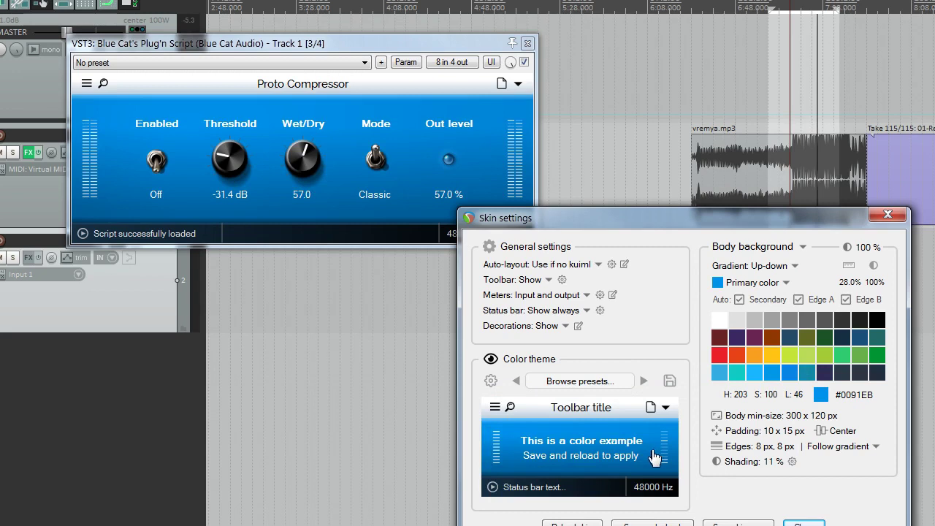
left_click(756, 361)
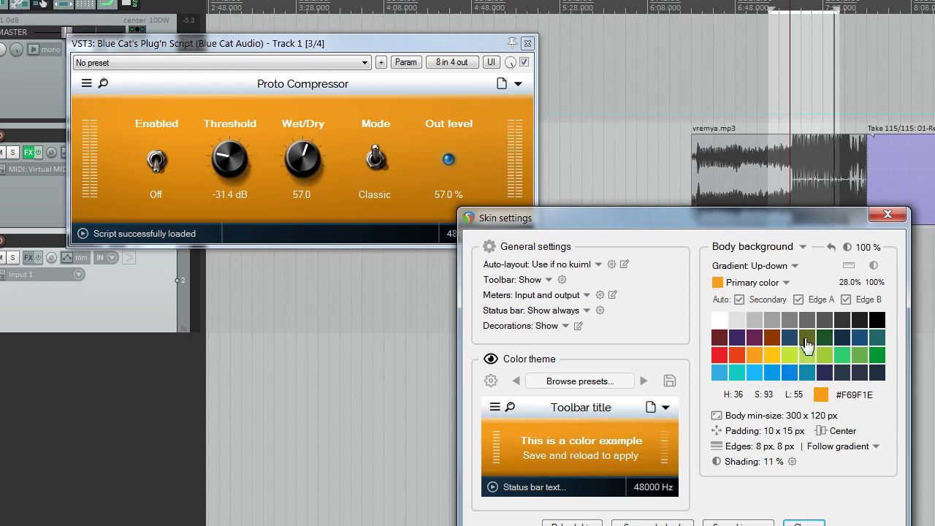
left_click(806, 339)
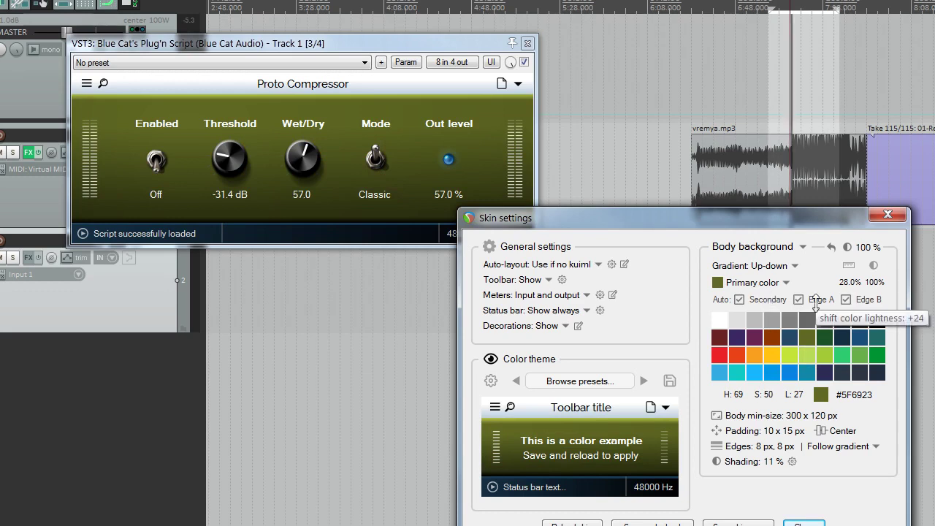
scroll(815, 305, "down", 1)
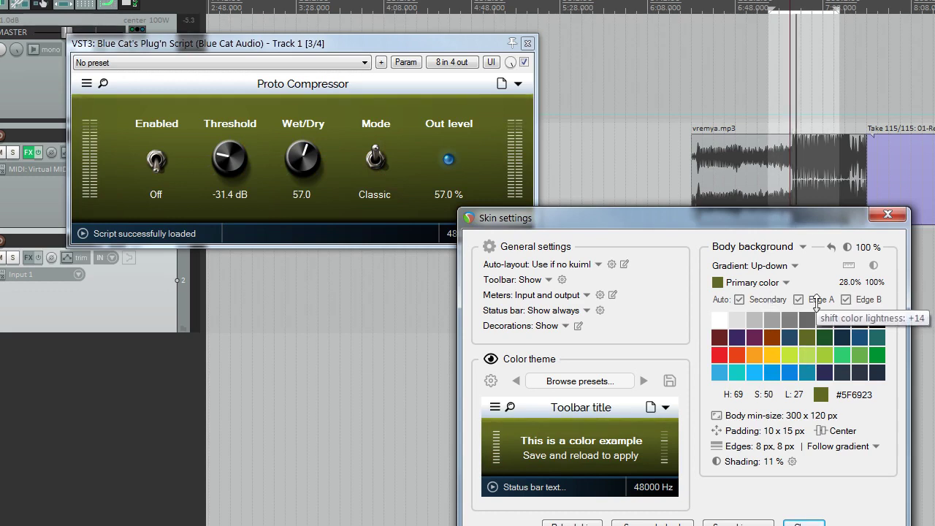
scroll(815, 306, "up", 2)
scroll(815, 305, "up", 1)
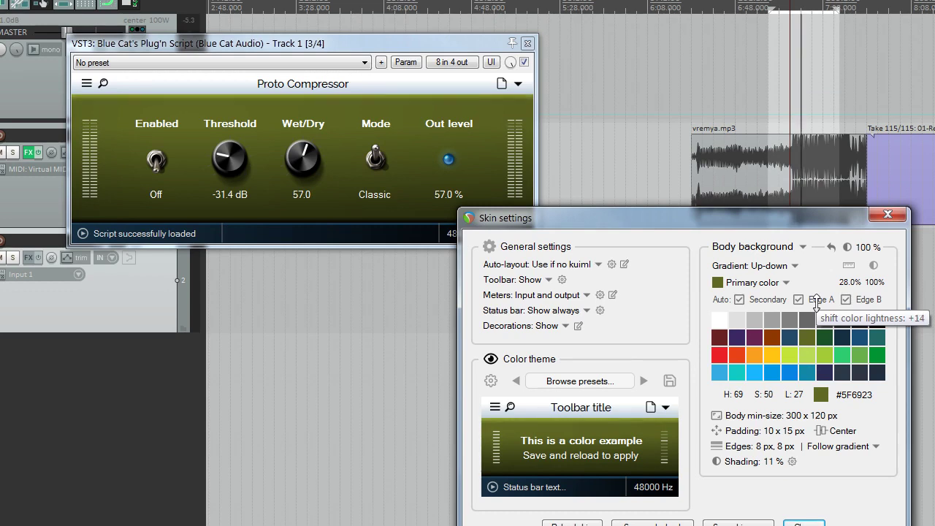
scroll(771, 299, "down", 4)
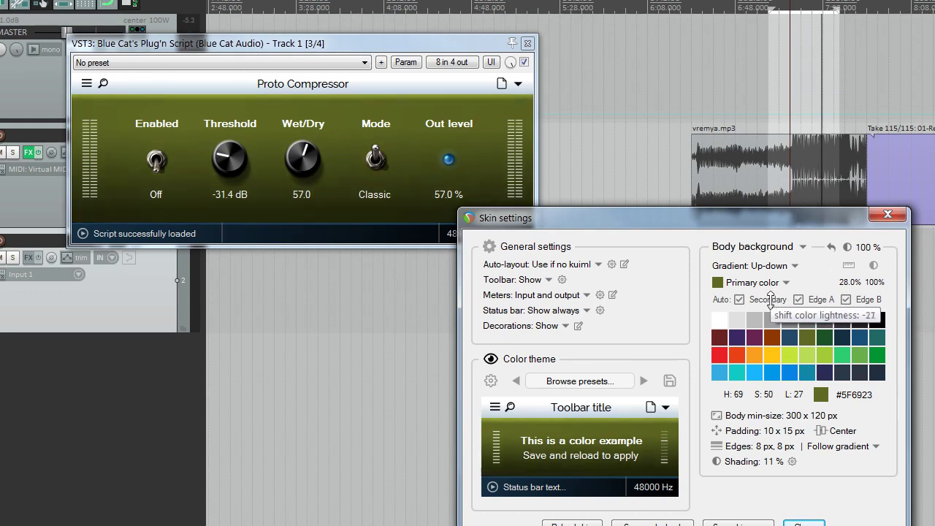
scroll(770, 298, "up", 1)
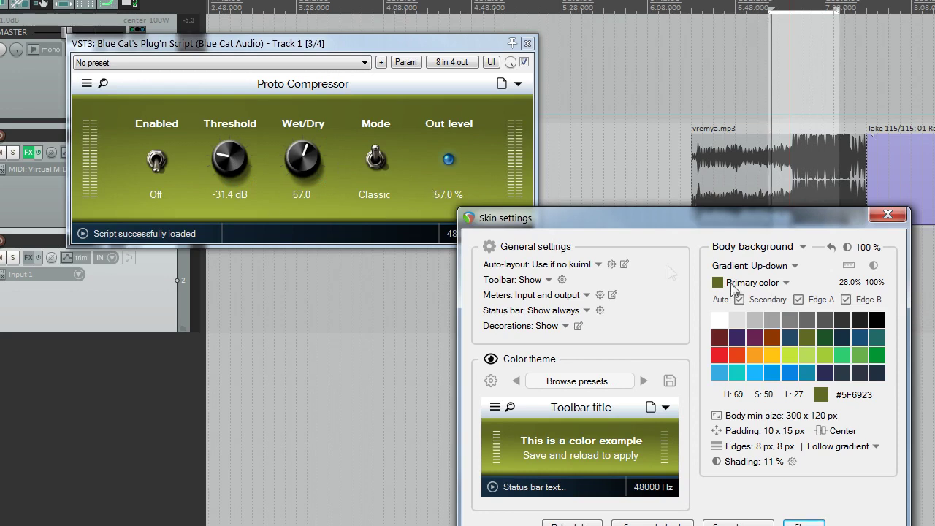
- Give the secondary colour a yellow swatch, then return to editing the primary colour
left_click(776, 284)
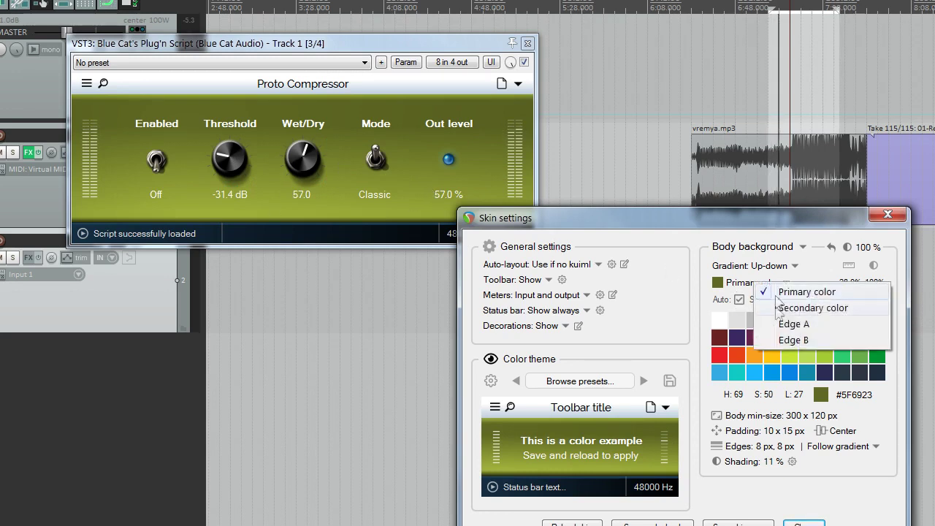
left_click(778, 308)
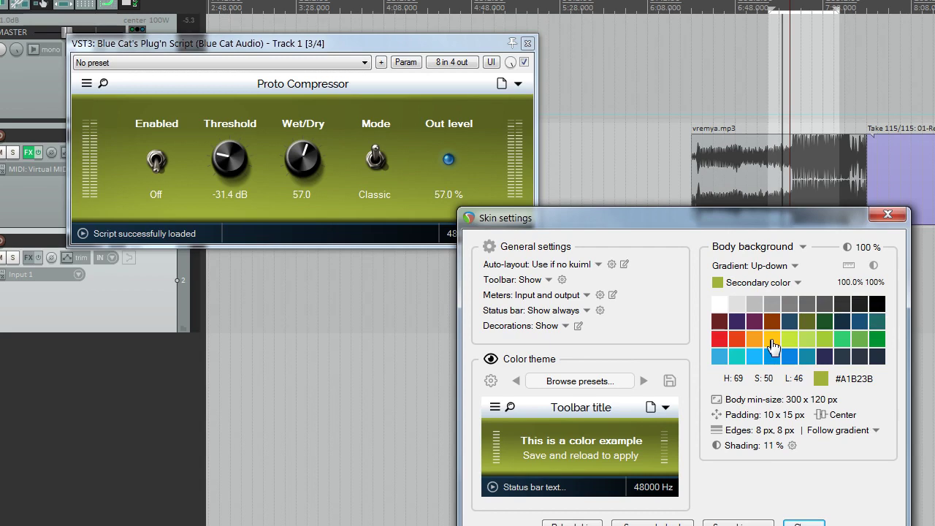
left_click(771, 339)
left_click(765, 282)
left_click(774, 292)
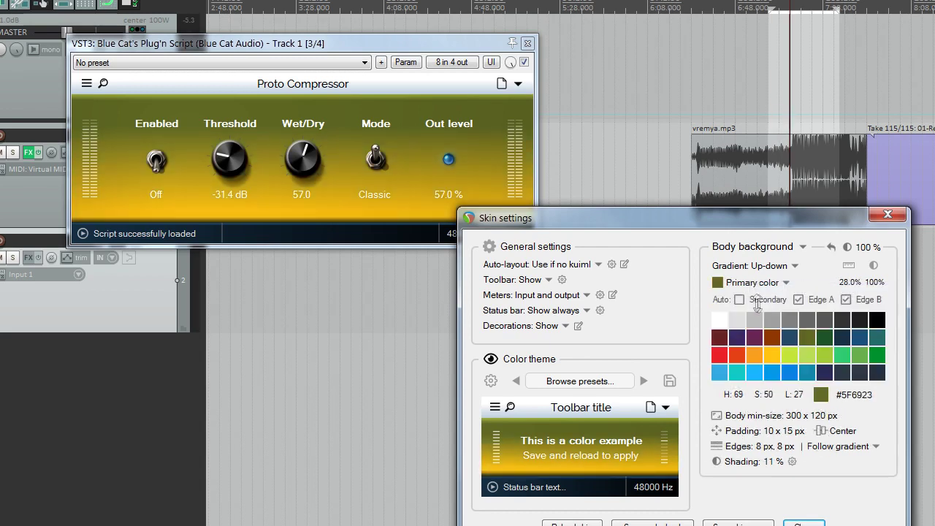